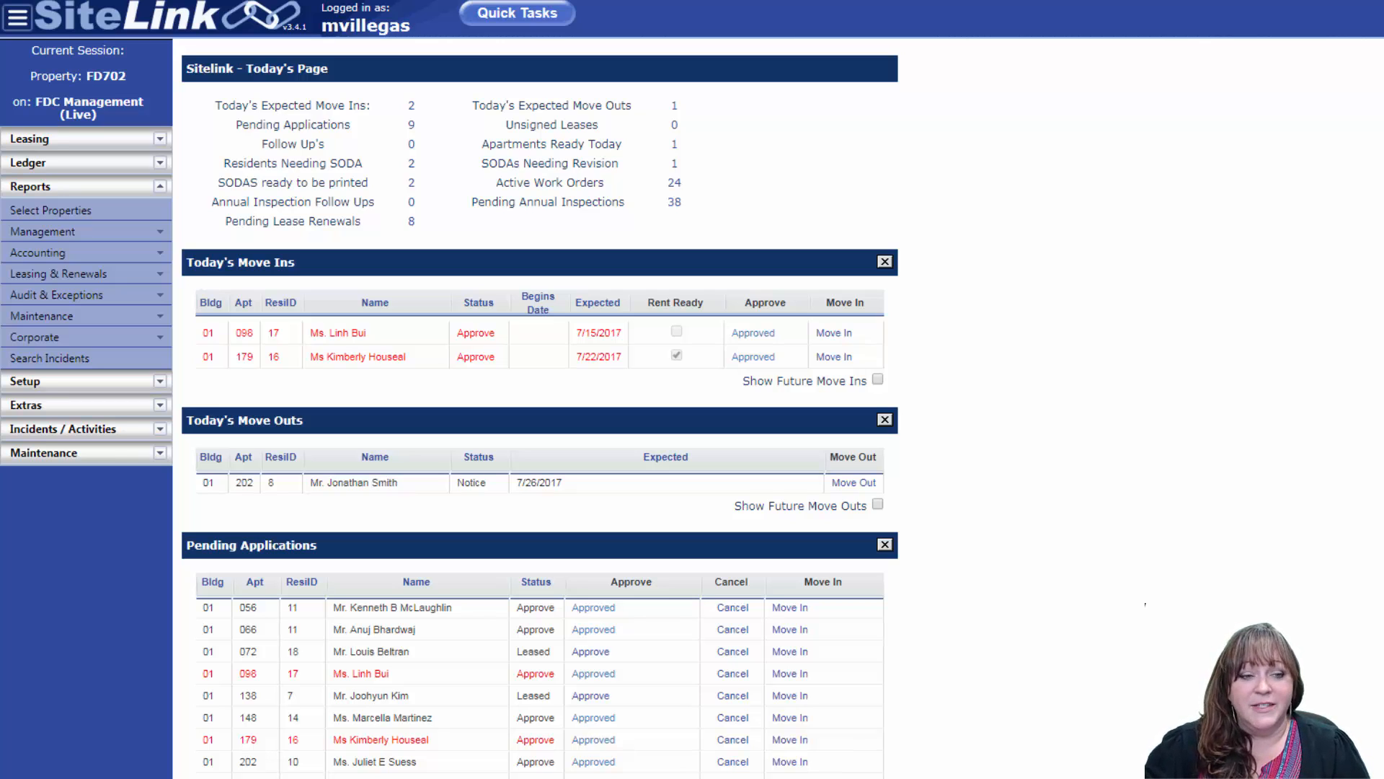
Find apartment 056 for the maintenance turnover process and start a turnover worksheet for it
{"action": "left_click", "coordinate": [87, 465]}
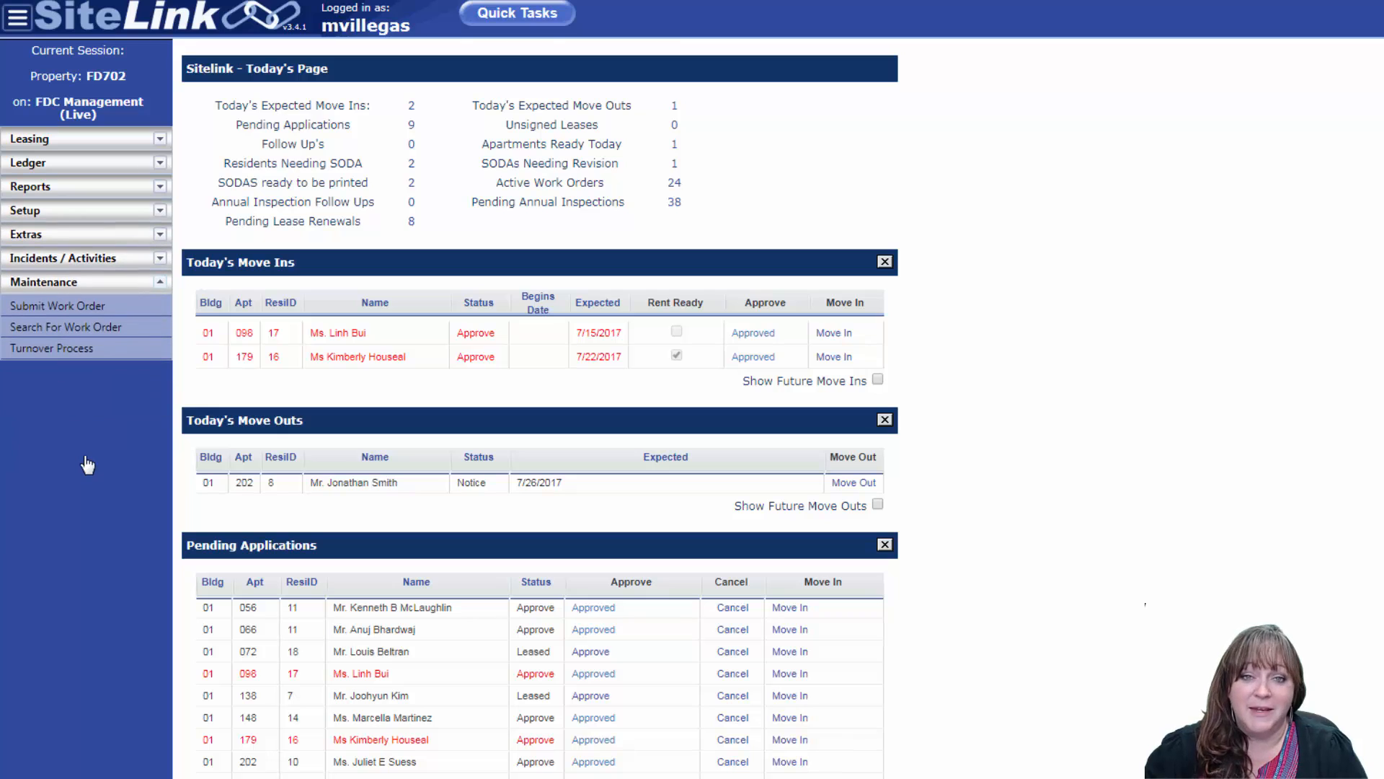
{"action": "left_click", "coordinate": [51, 347]}
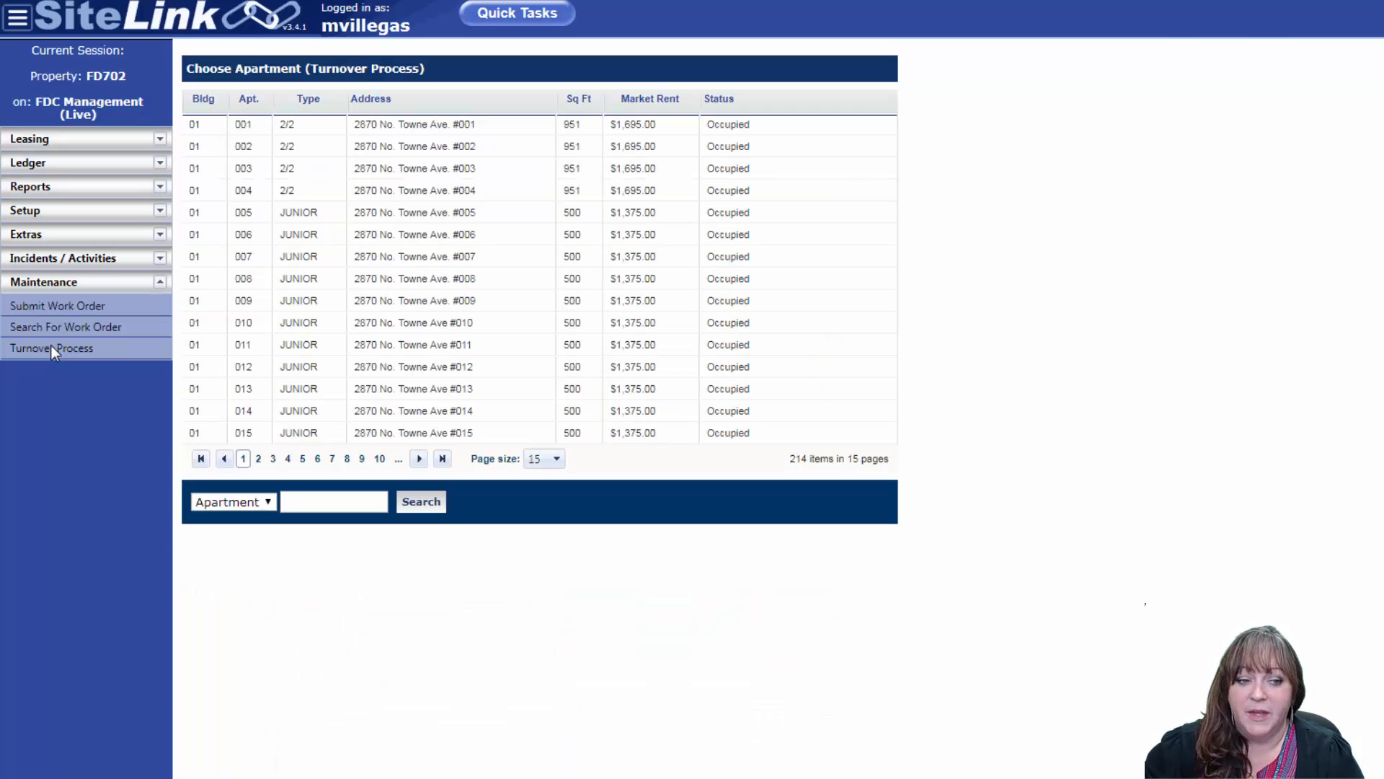
{"action": "left_click", "coordinate": [340, 502]}
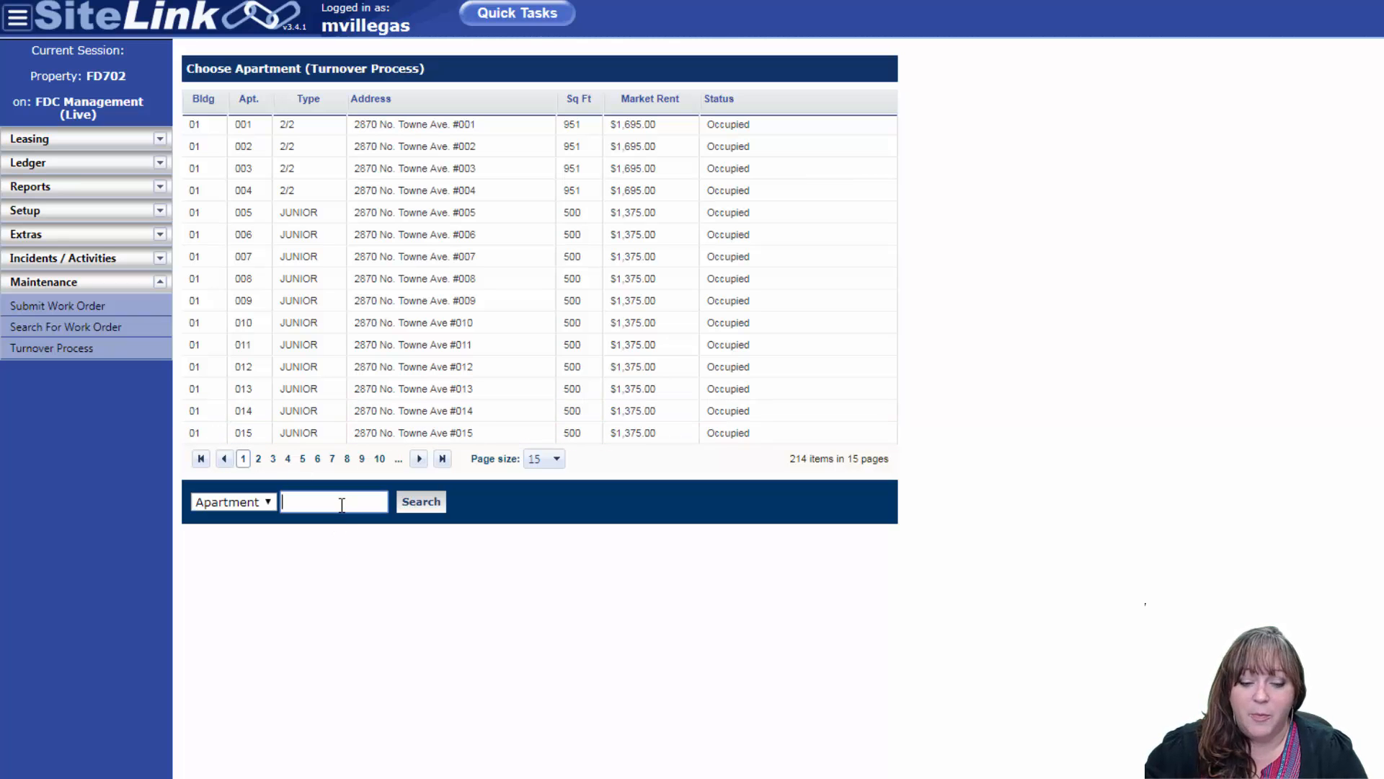
{"action": "type", "text": "056"}
{"action": "key", "text": "Return"}
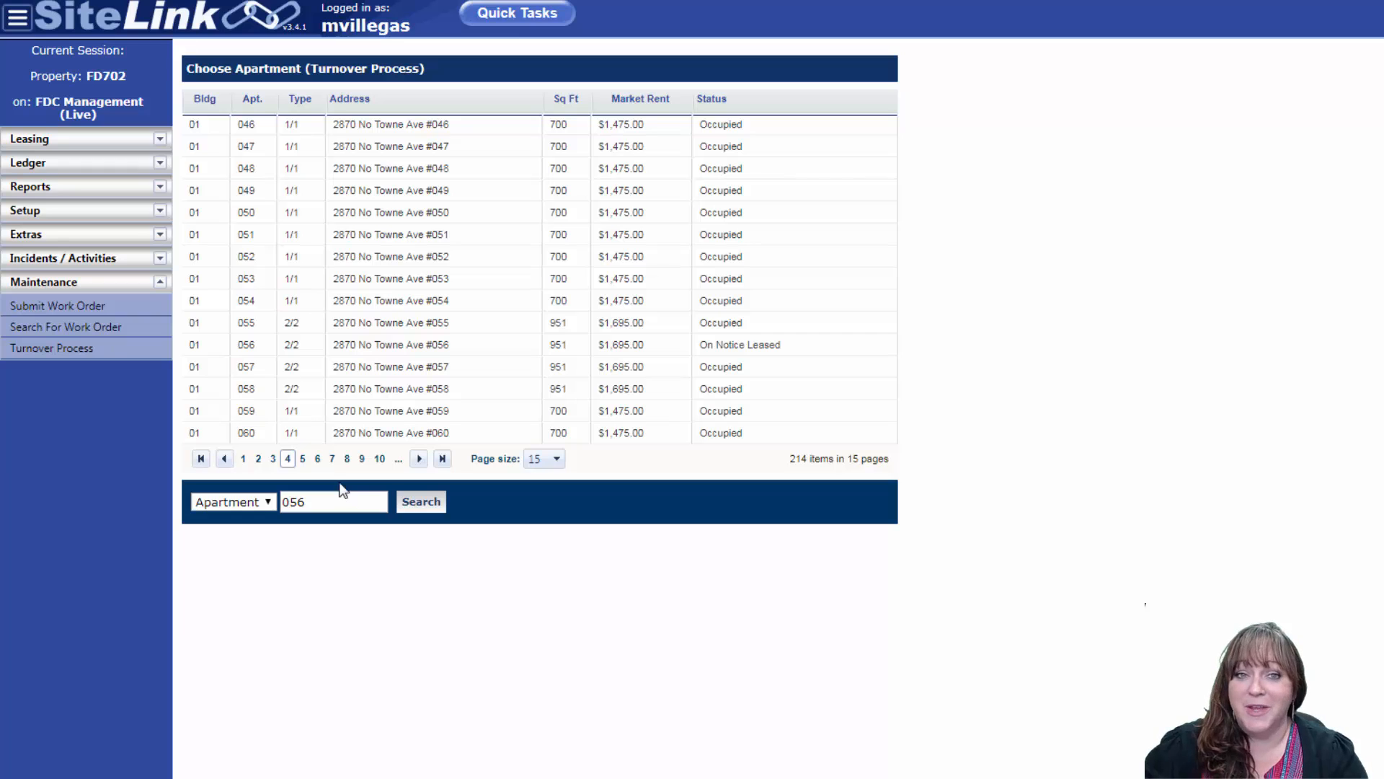
{"action": "left_click", "coordinate": [347, 346]}
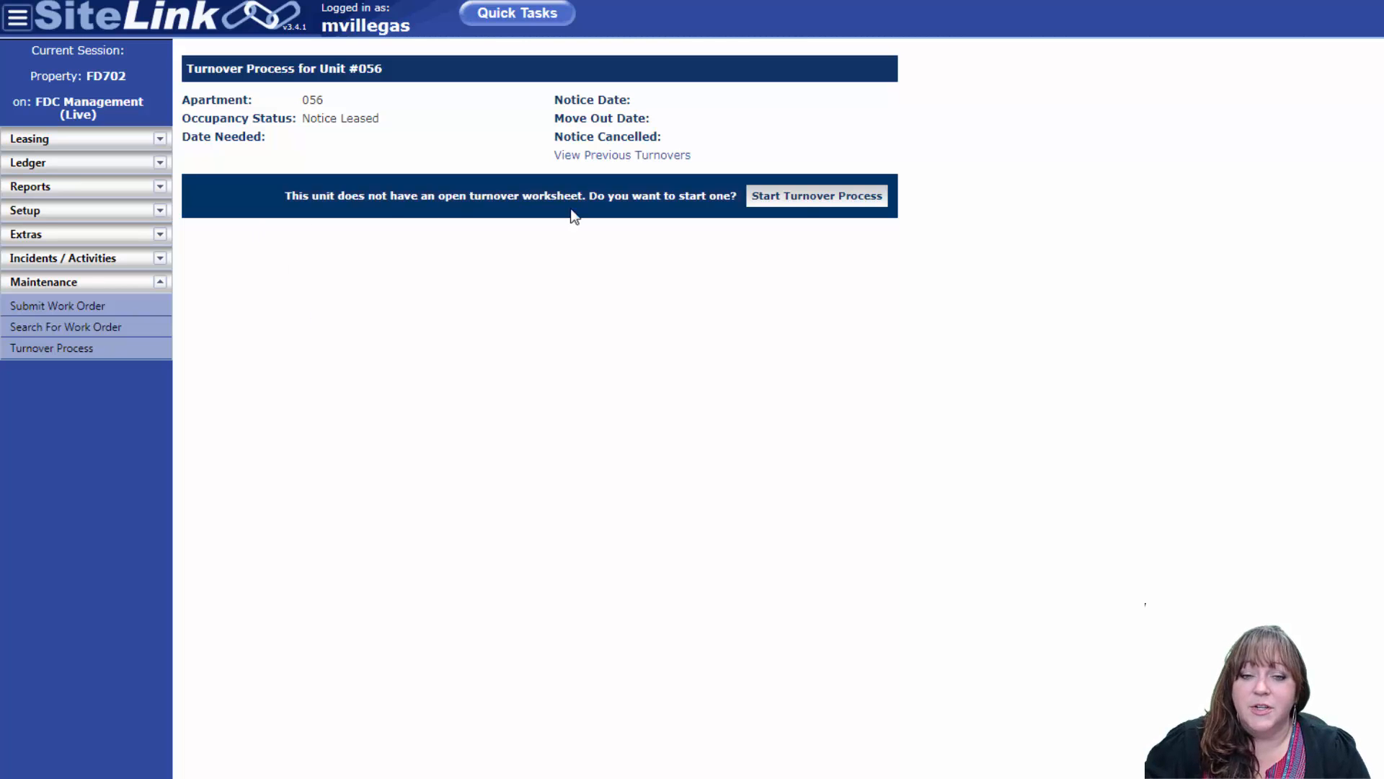
{"action": "left_click", "coordinate": [830, 198]}
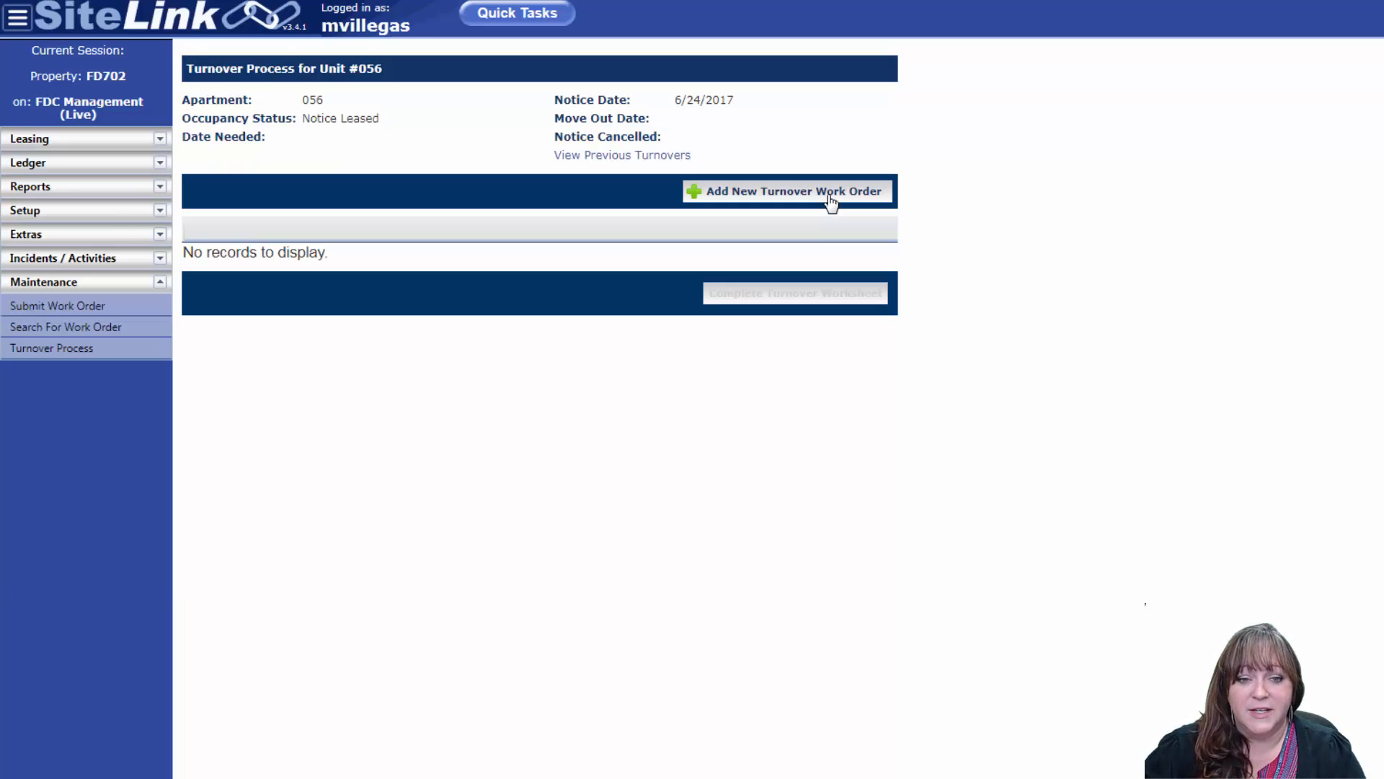
Create a new turnover work order with the requested work entered as "2/2 Turnover" and "Complete Painting" on separate lines
{"action": "left_click", "coordinate": [710, 192]}
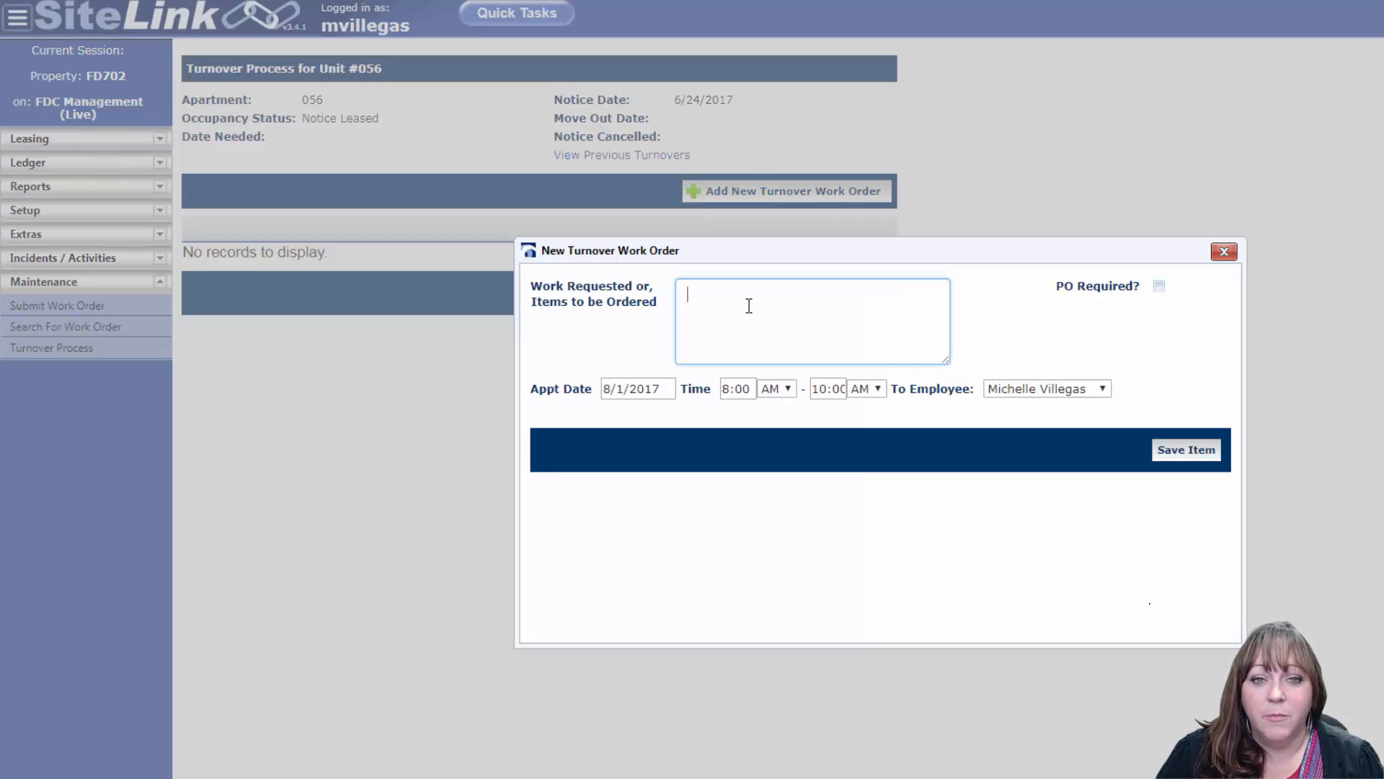
{"action": "type", "text": "2/2"}
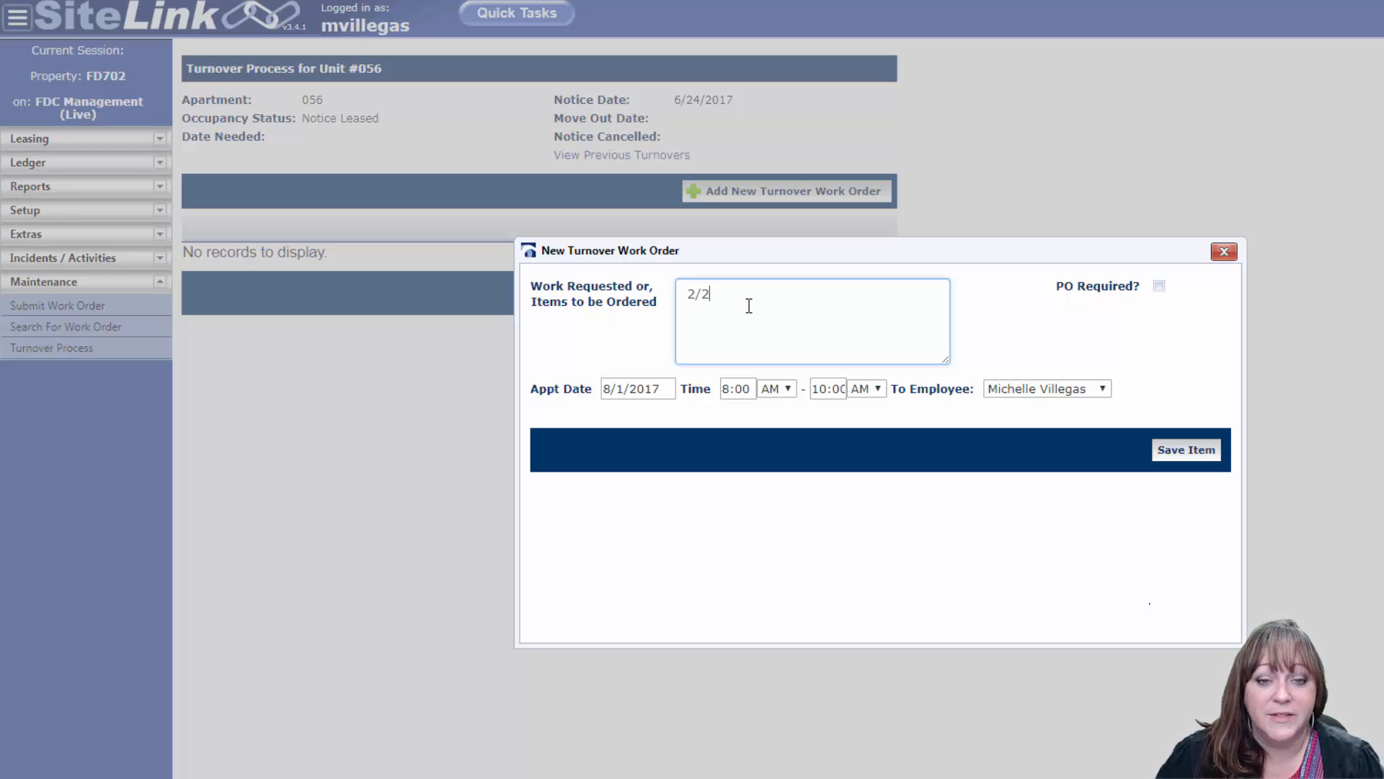
{"action": "type", "text": " Tur"}
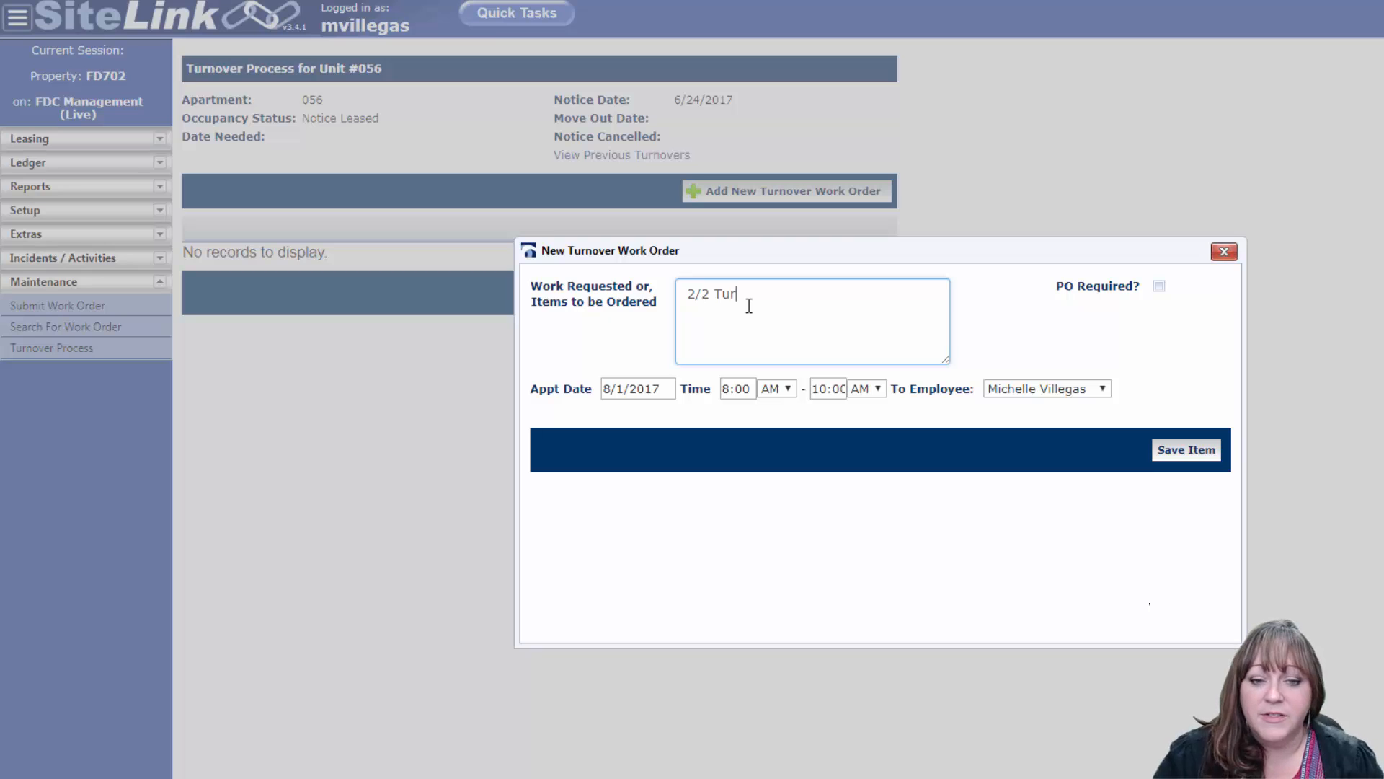
{"action": "type", "text": "nover"}
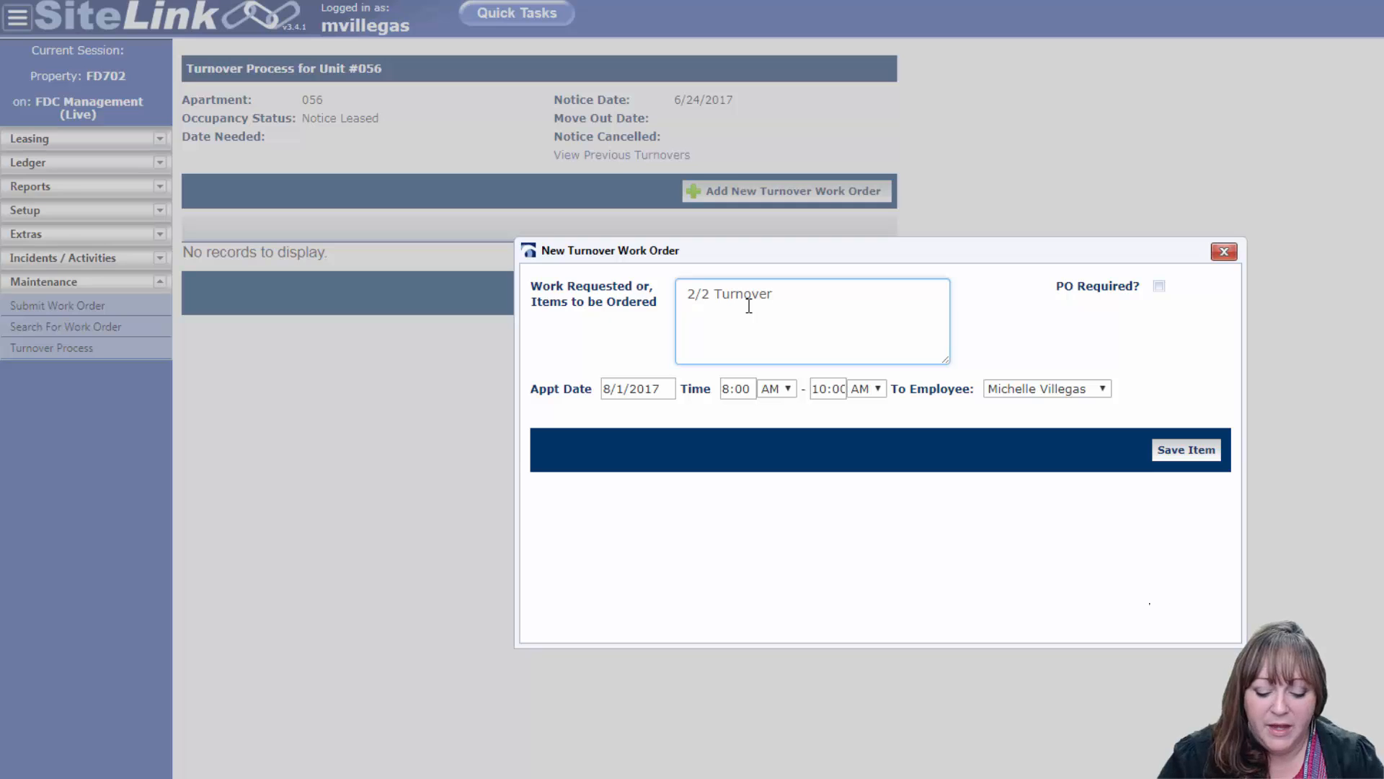
{"action": "key", "text": "Return"}
{"action": "type", "text": "Com"}
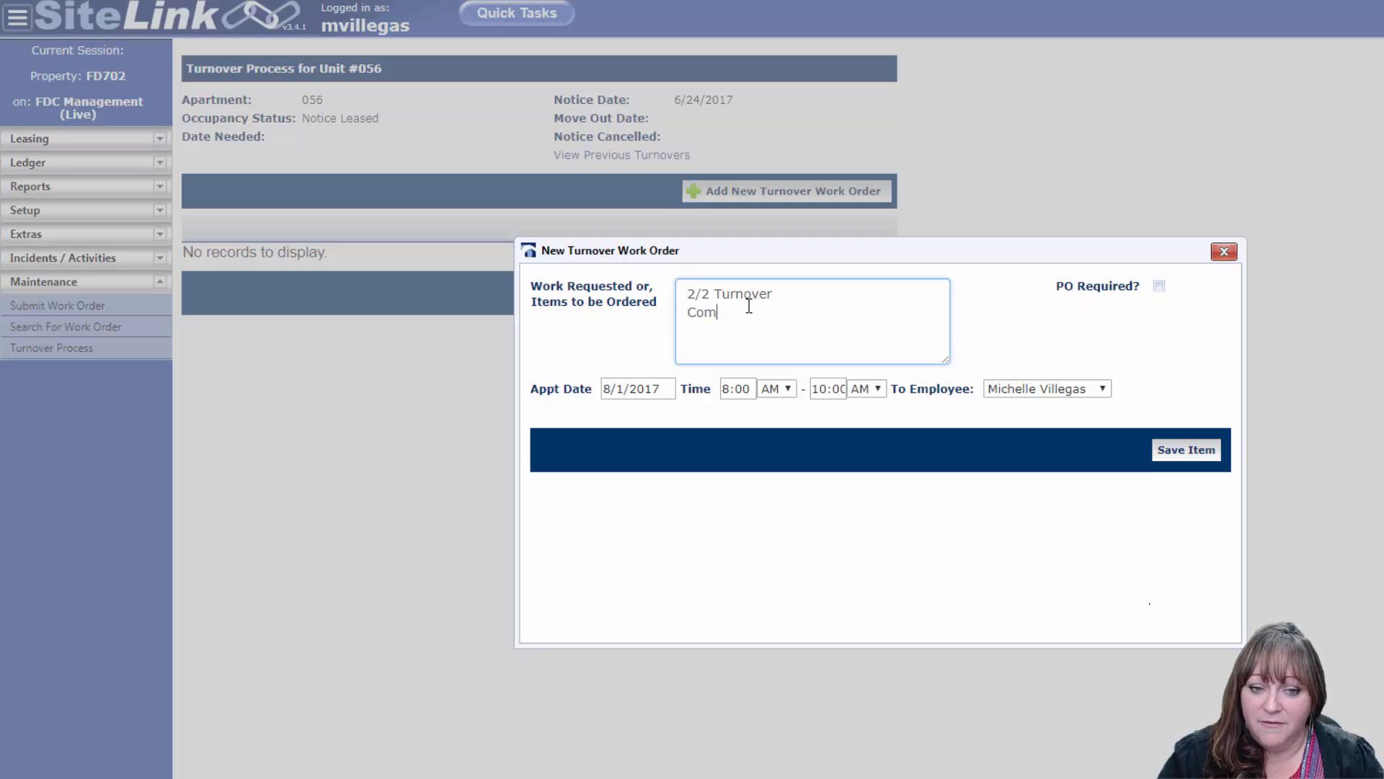
{"action": "type", "text": "plete"}
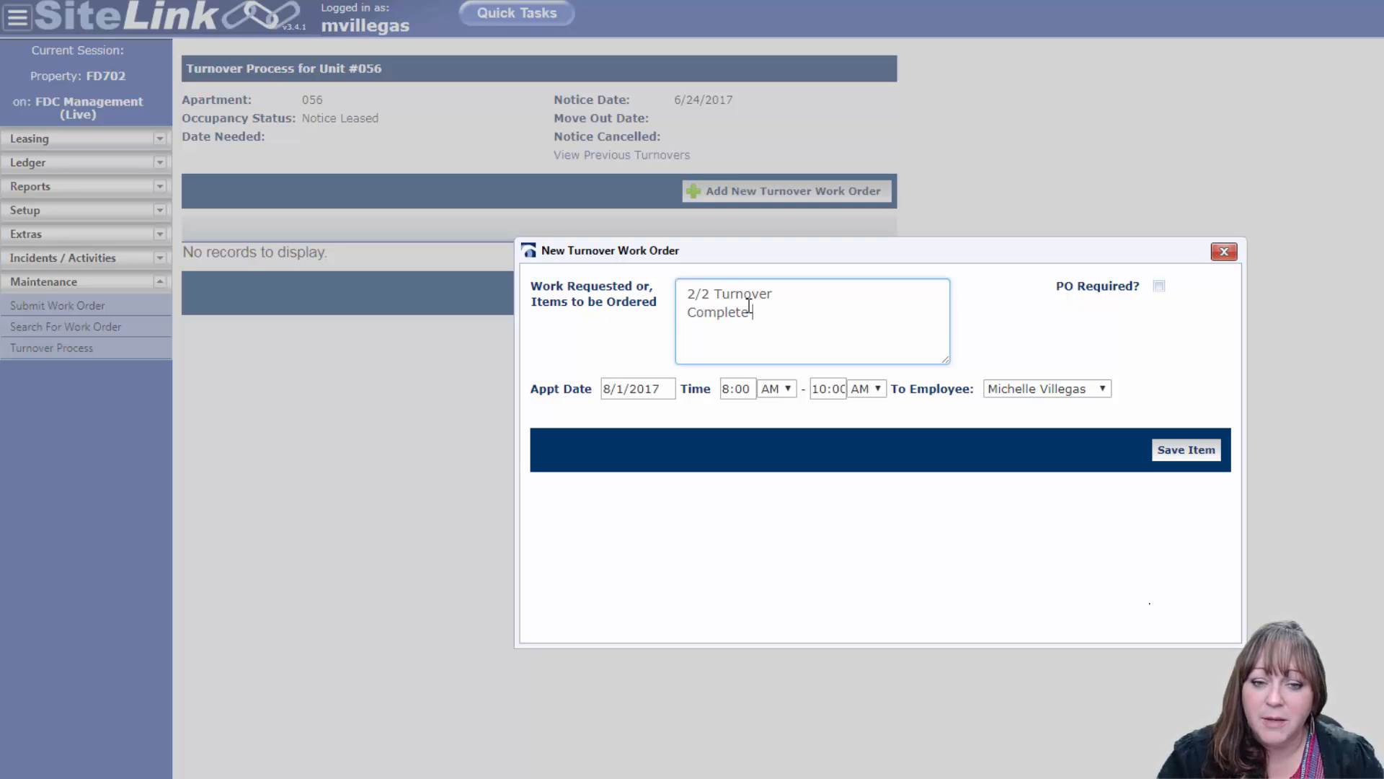
{"action": "type", "text": " Paitn"}
{"action": "key", "text": "BackSpace"}
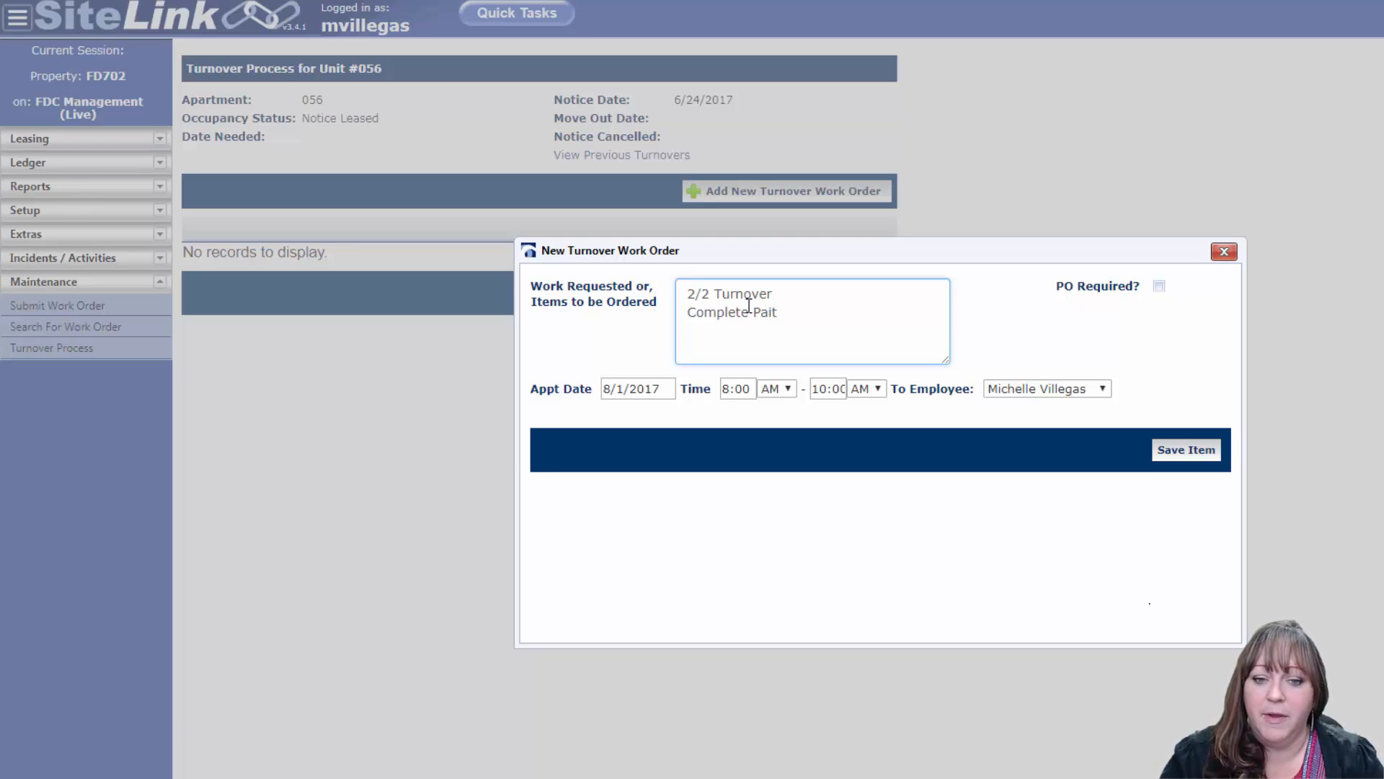
{"action": "type", "text": "nting"}
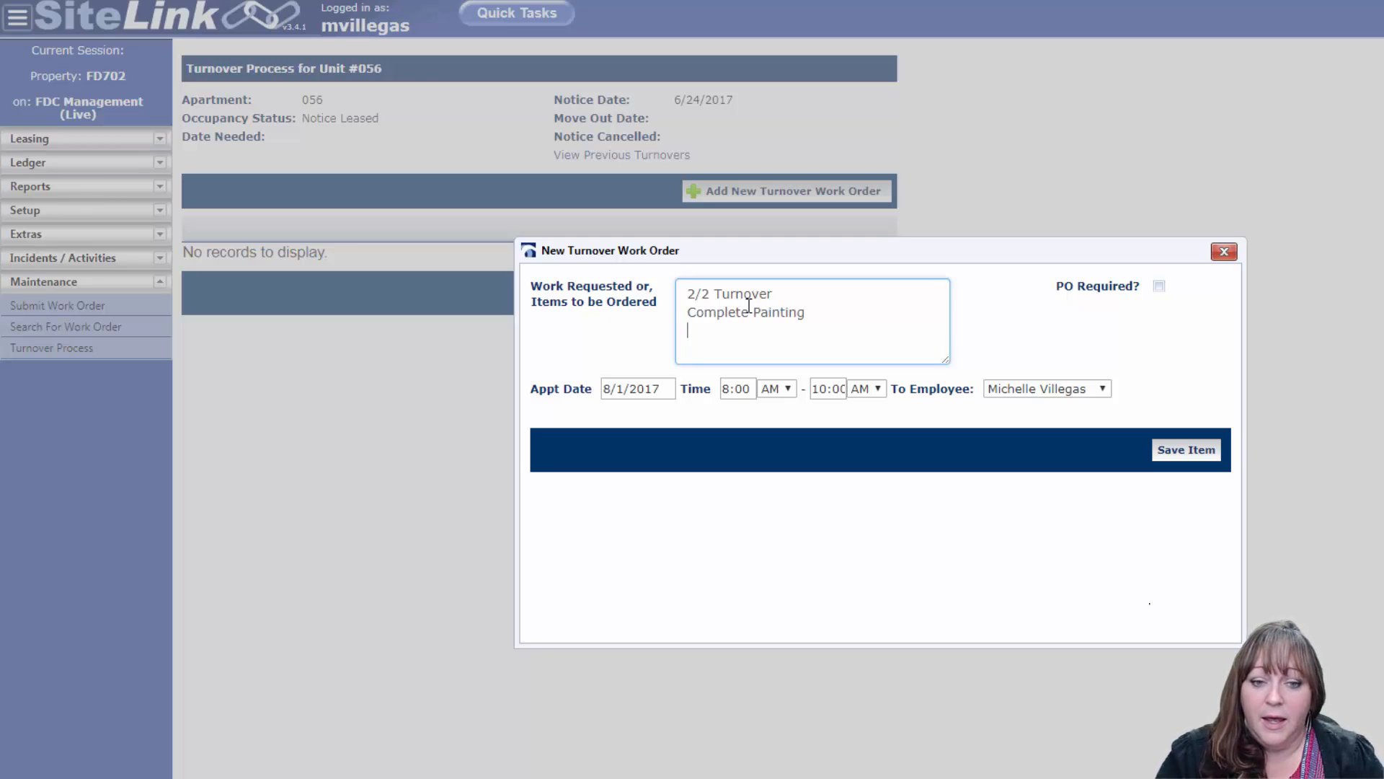
Add "Last Done 3/2/17" below a blank line in the requested work and append "$470" to the "Complete Painting" line
{"action": "key", "text": "Return"}
{"action": "type", "text": "Last"}
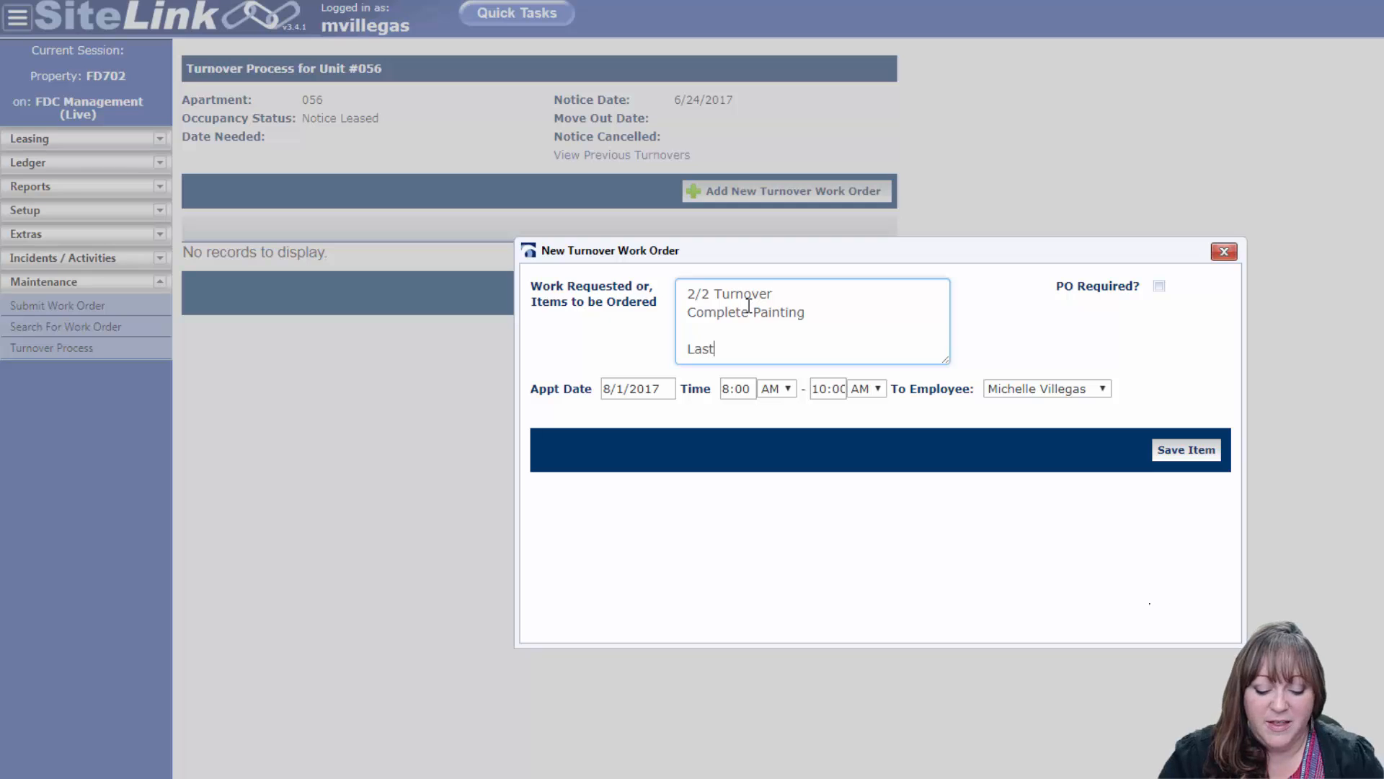
{"action": "type", "text": " Done "}
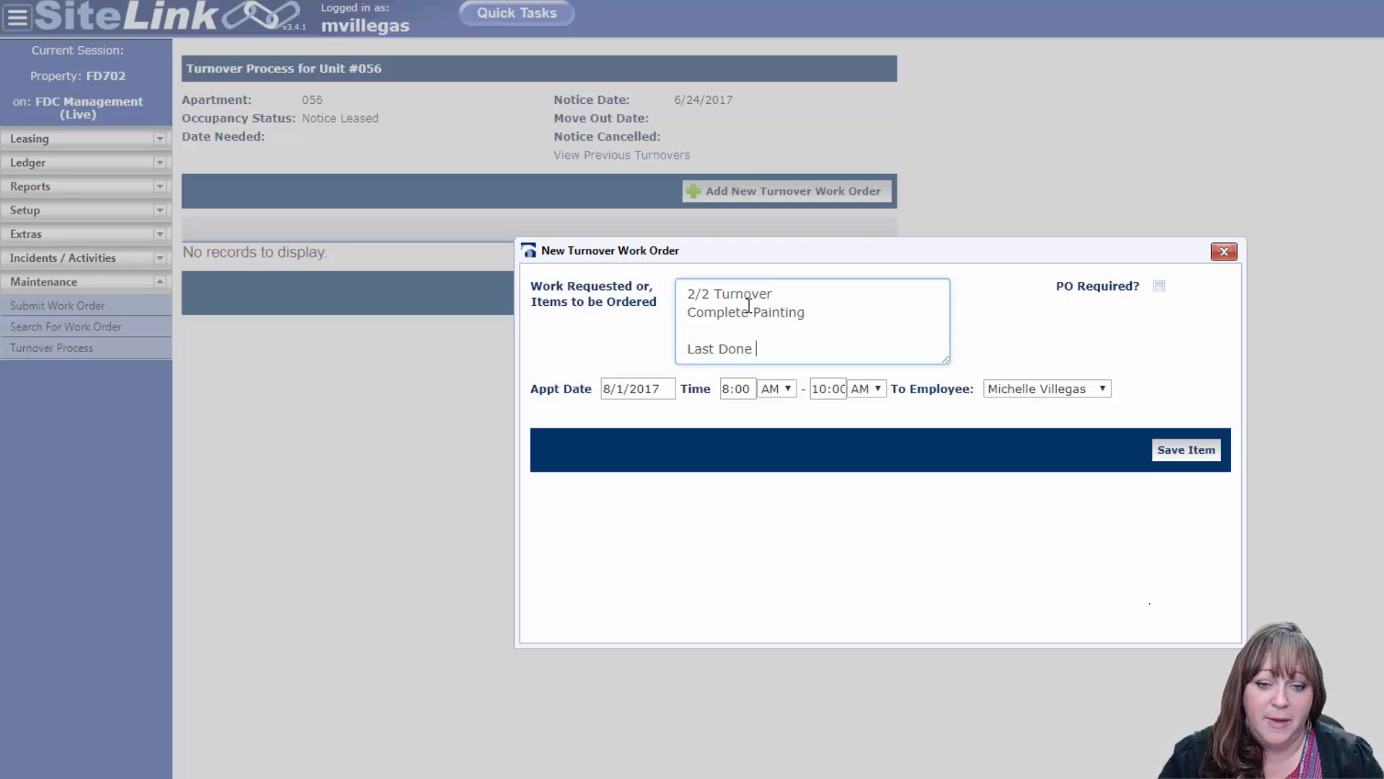
{"action": "type", "text": "3/"}
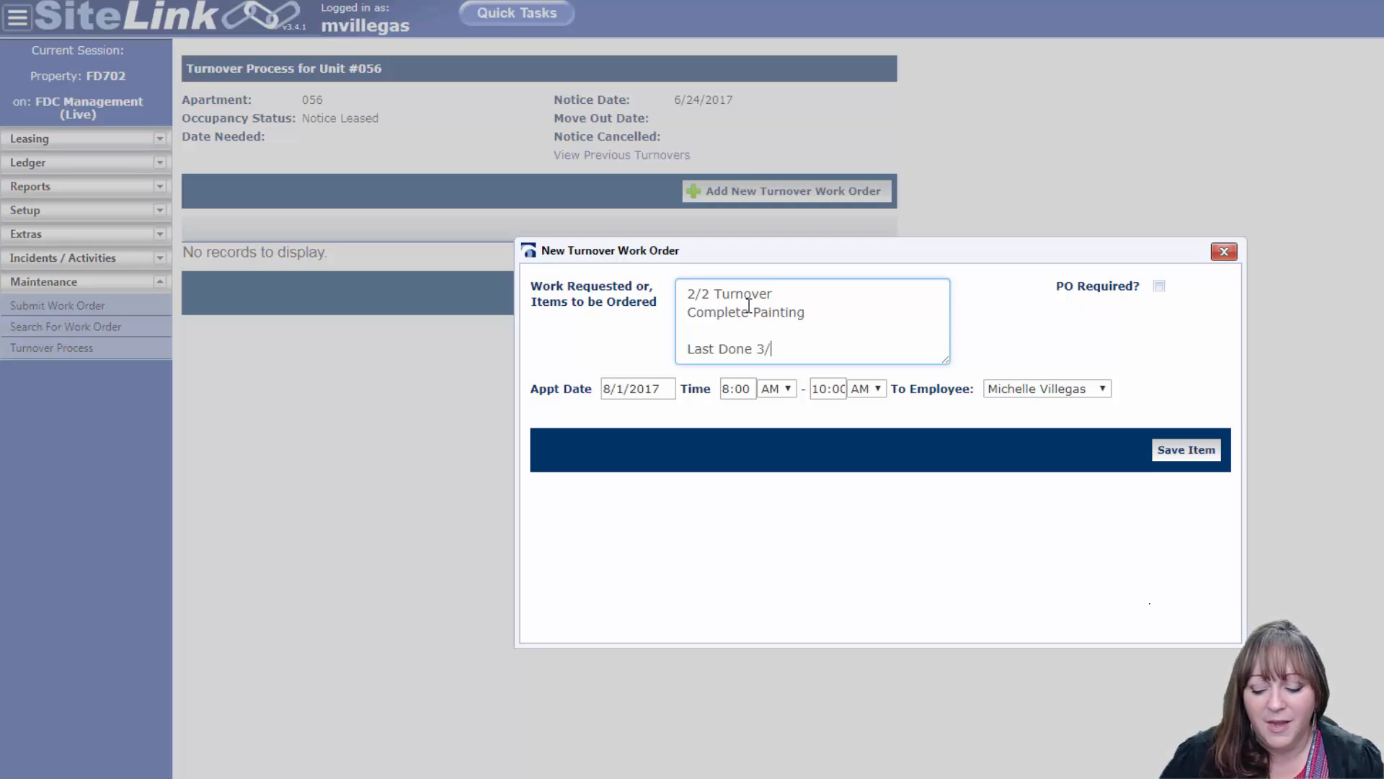
{"action": "type", "text": "2/17"}
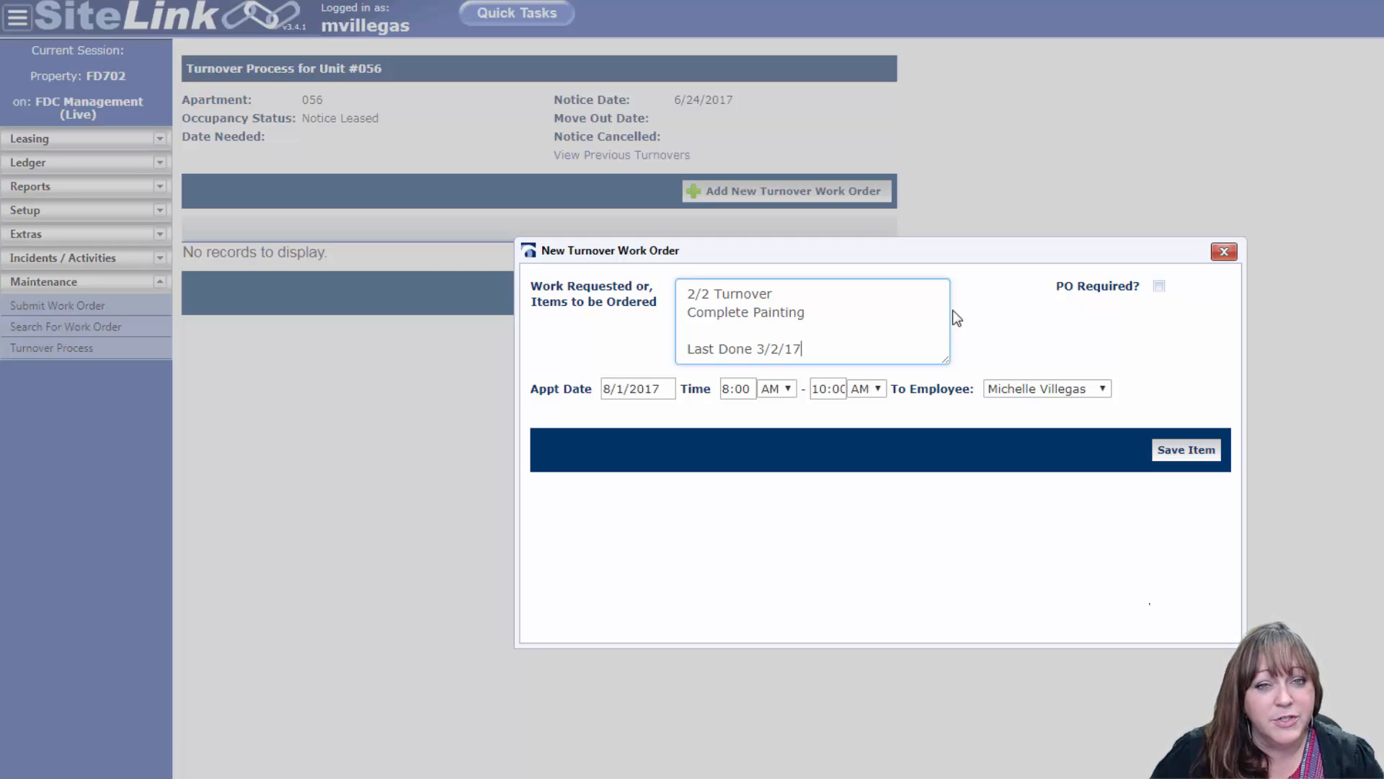
{"action": "left_click", "coordinate": [898, 306]}
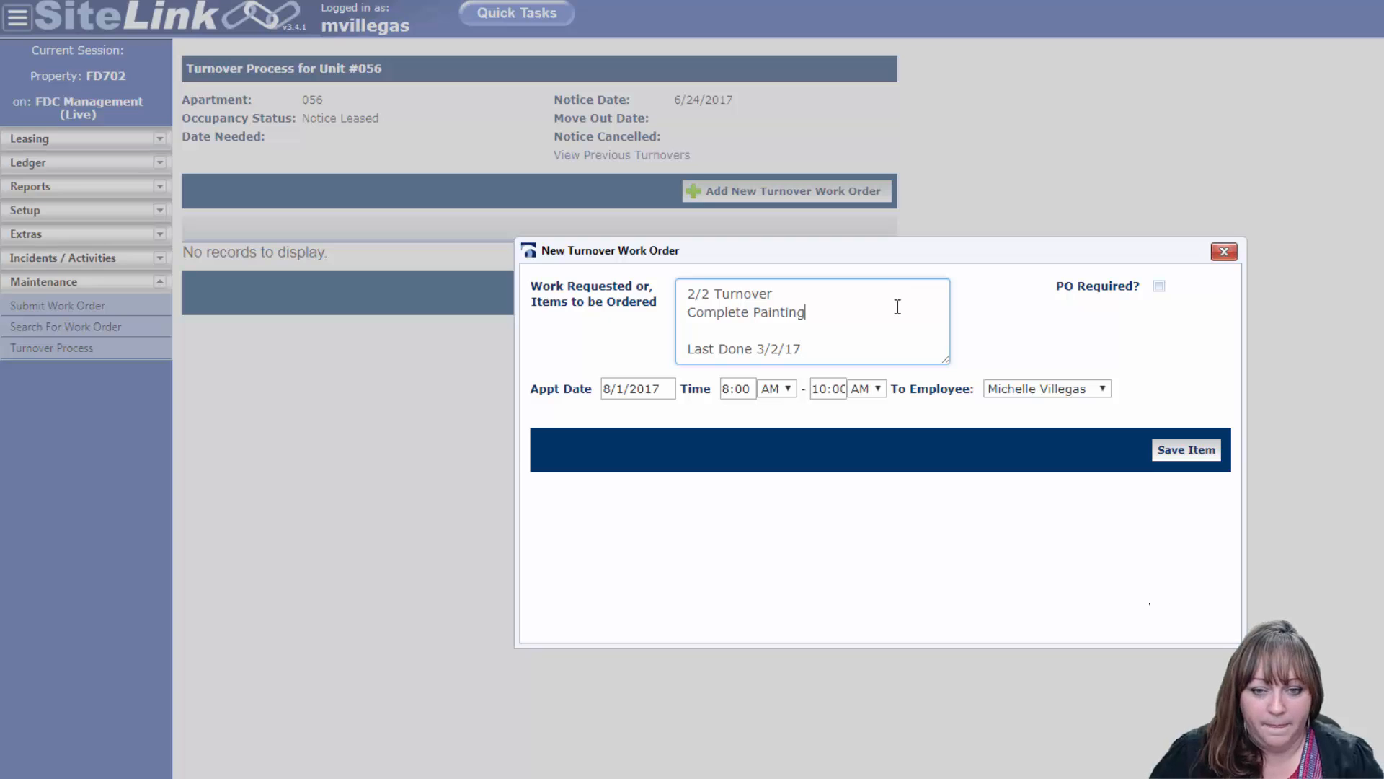
{"action": "type", "text": "$"}
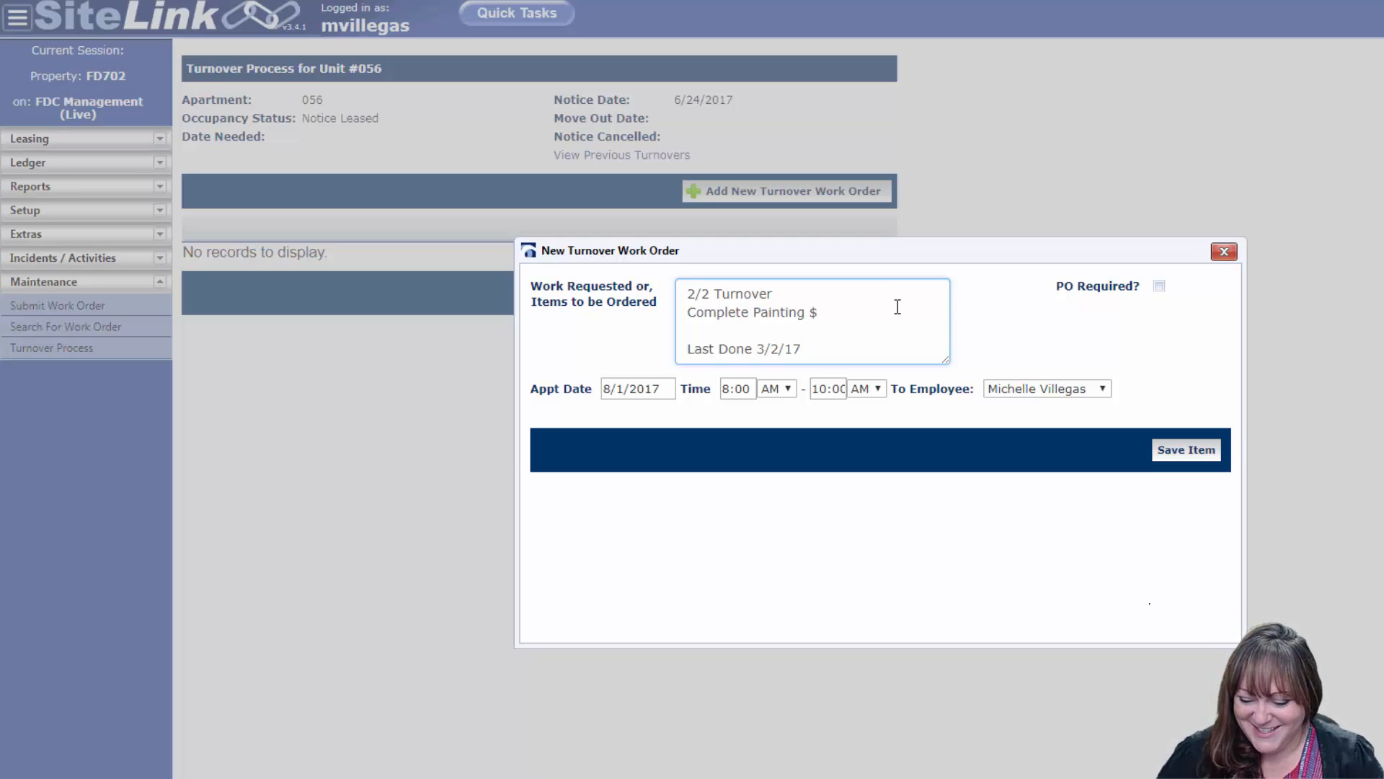
{"action": "type", "text": "470"}
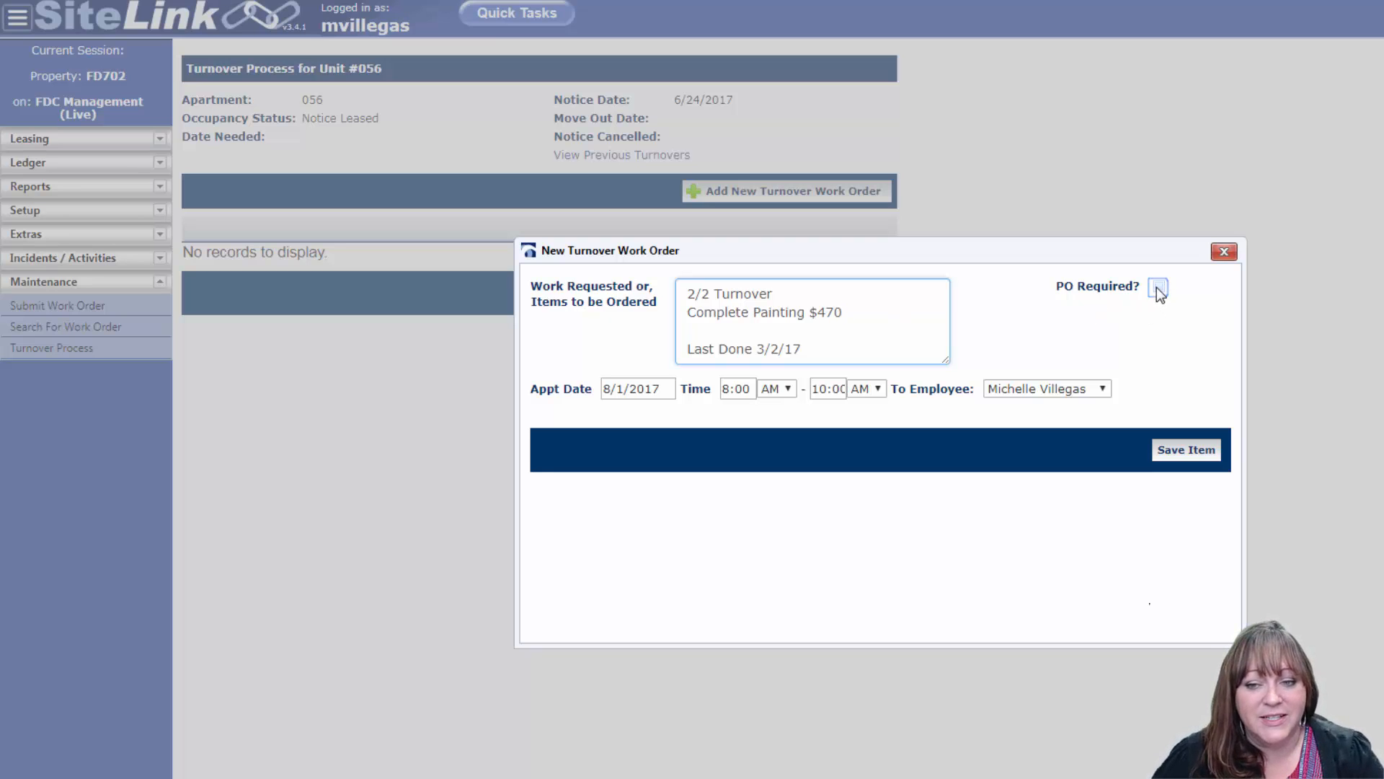
Mark the work order as requiring a PO, with LV&J PAINTING as vendor and a quoted amount of 470.00
{"action": "left_click", "coordinate": [1158, 290]}
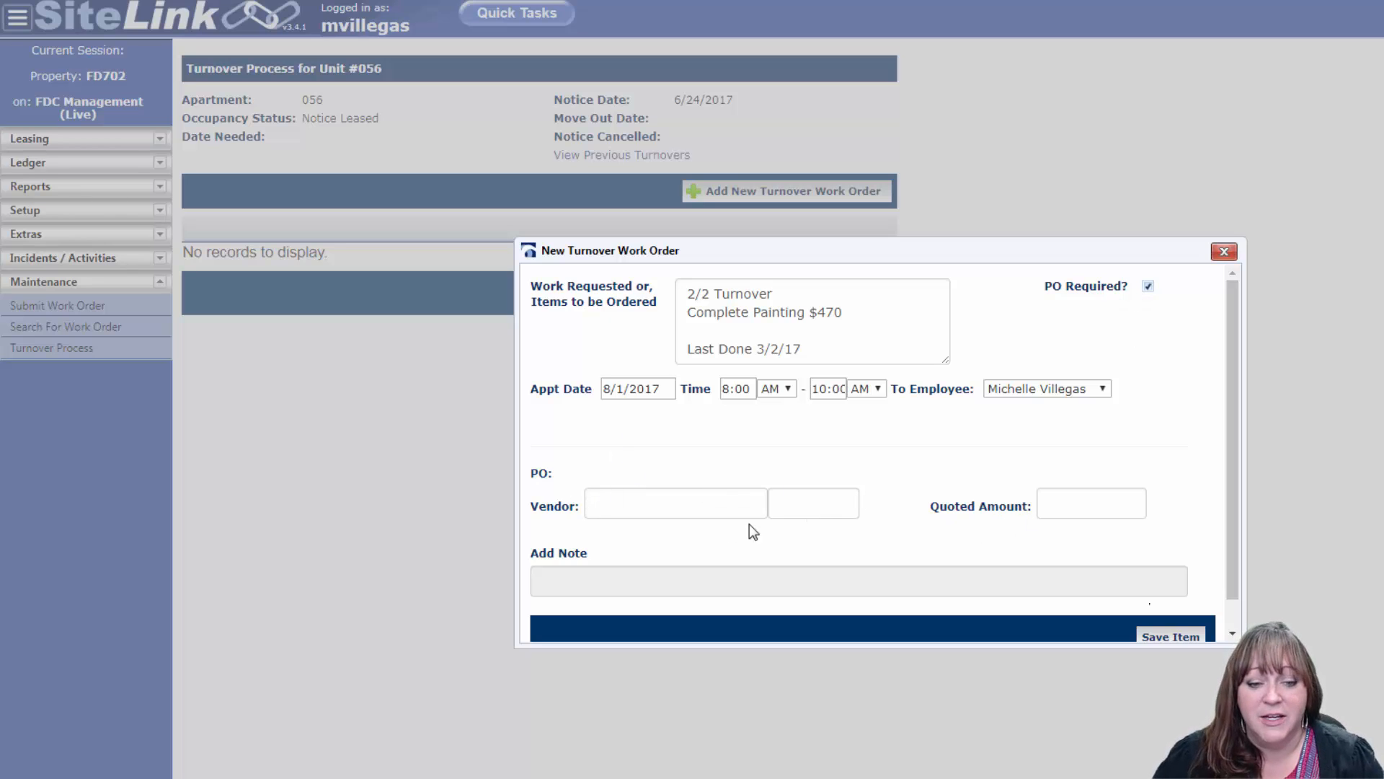
{"action": "left_click", "coordinate": [706, 504]}
{"action": "type", "text": "L"}
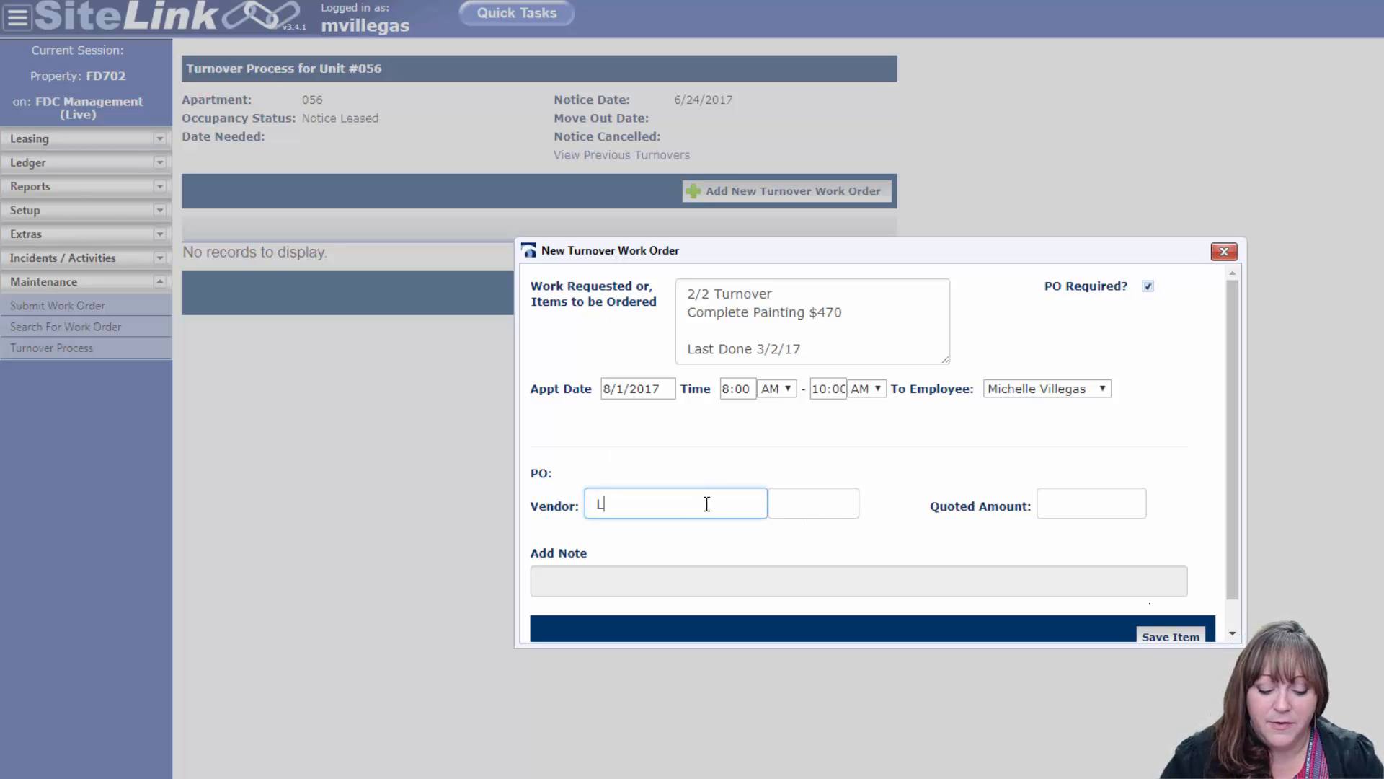
{"action": "type", "text": "V"}
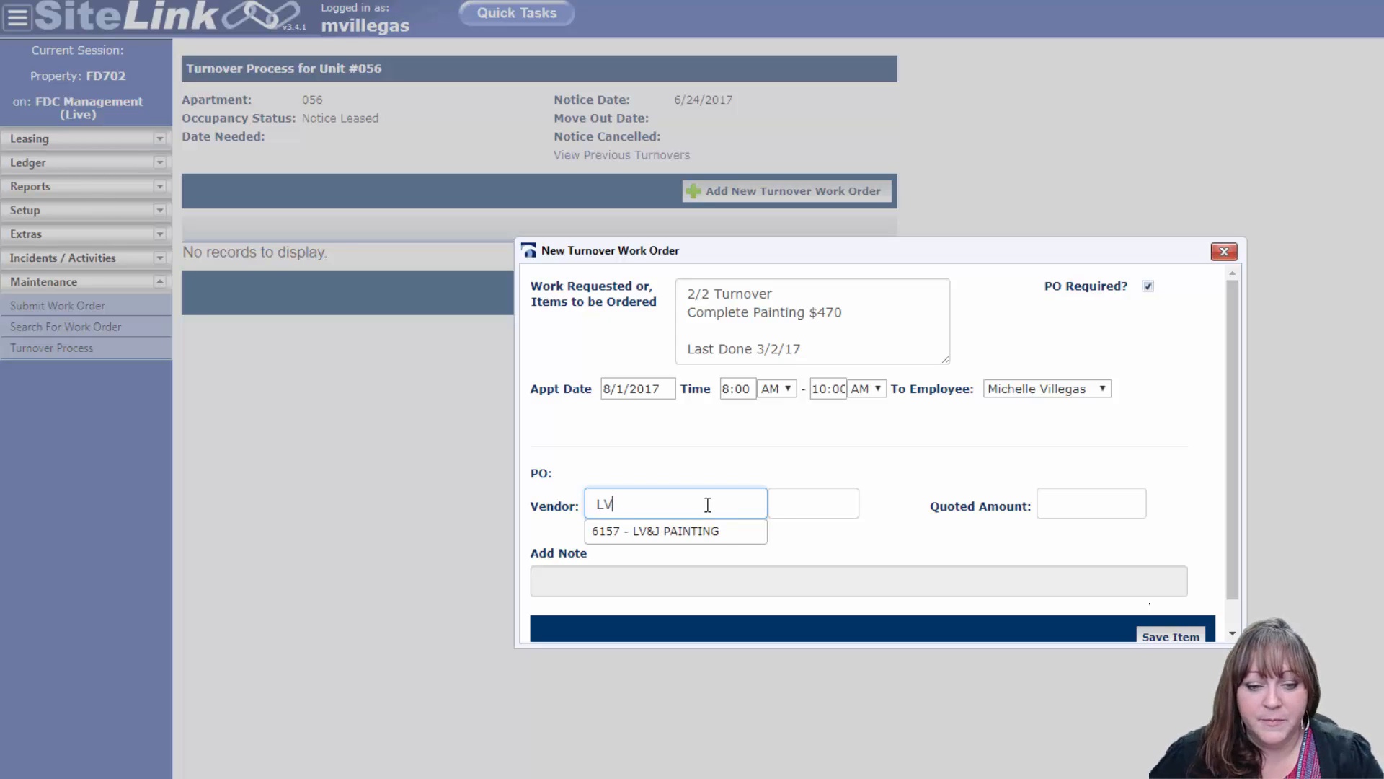
{"action": "left_click", "coordinate": [724, 530]}
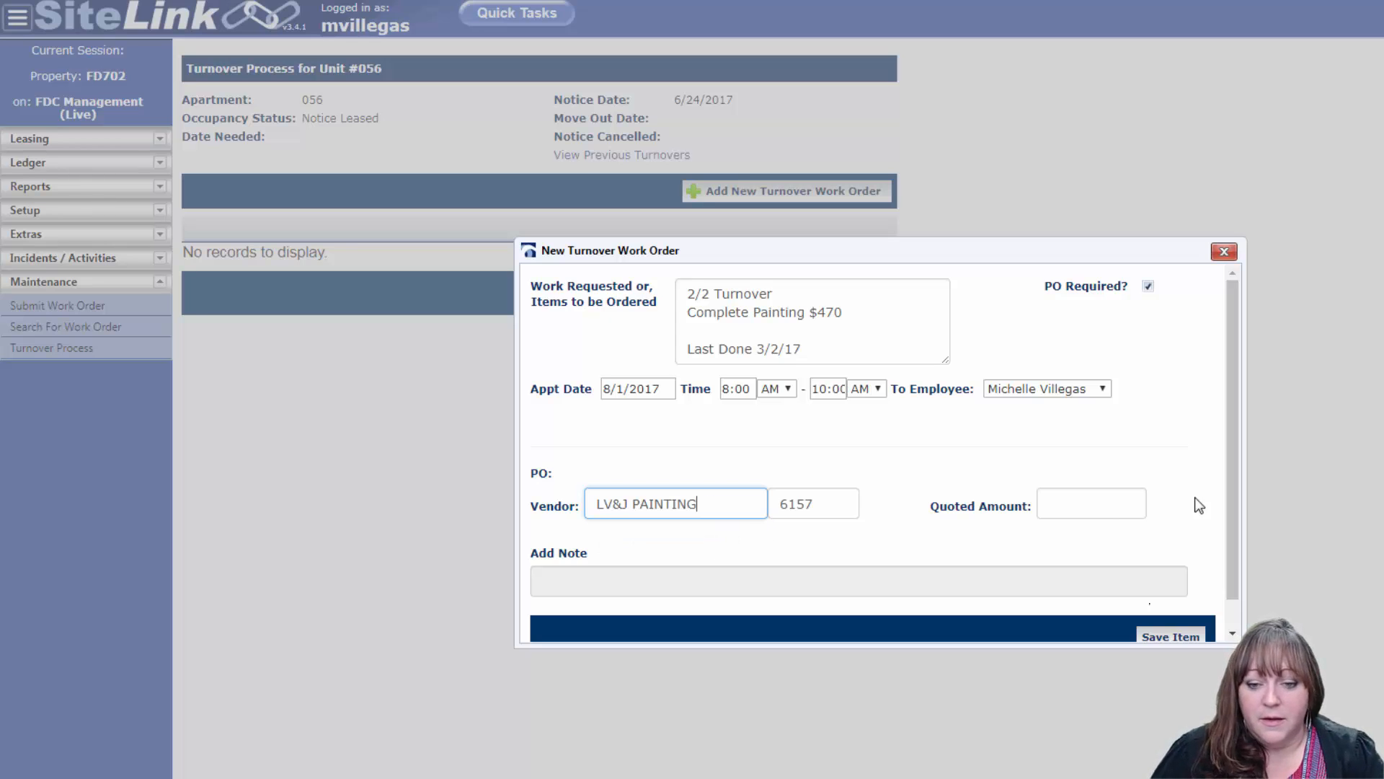
{"action": "left_click", "coordinate": [1105, 505]}
{"action": "type", "text": "470.00"}
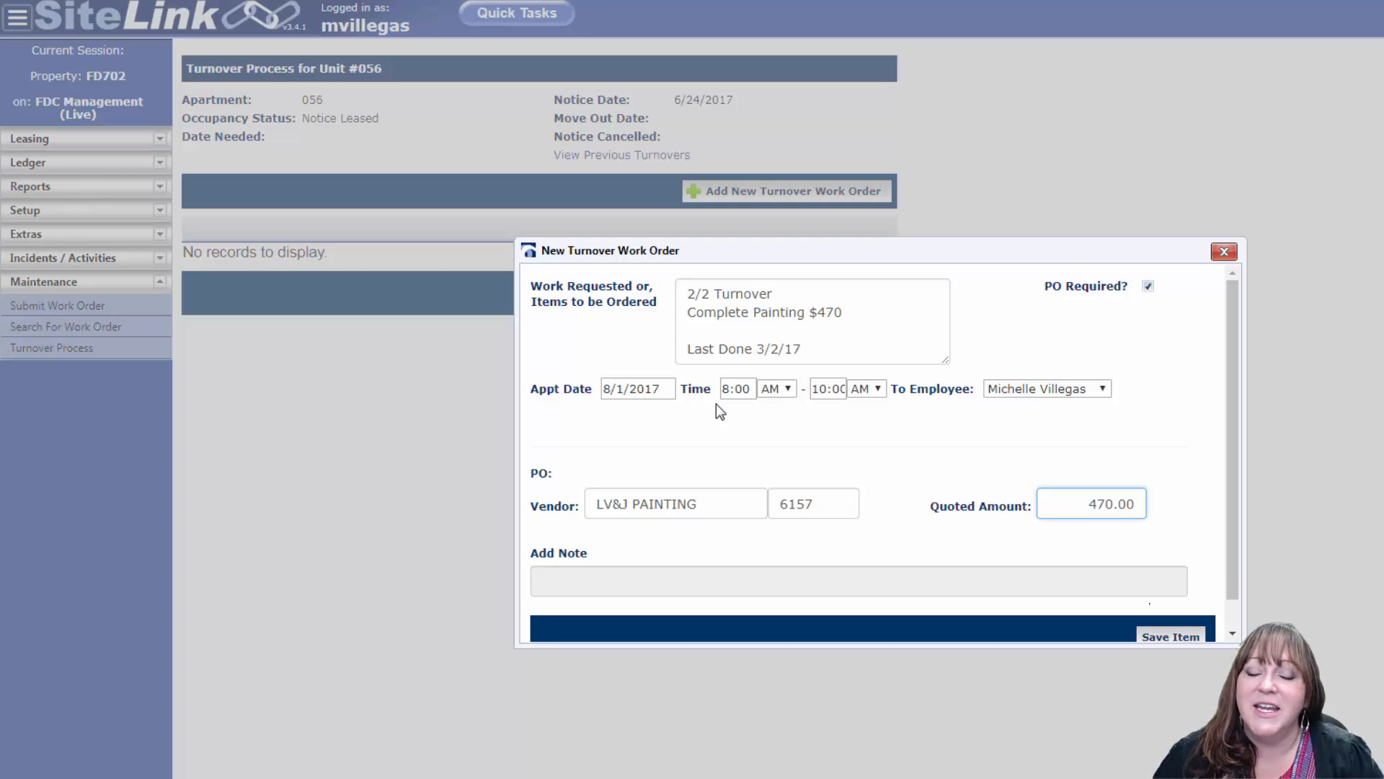
Set the appointment date to 8/1/2017 and save the turnover work order
{"action": "left_click", "coordinate": [663, 390]}
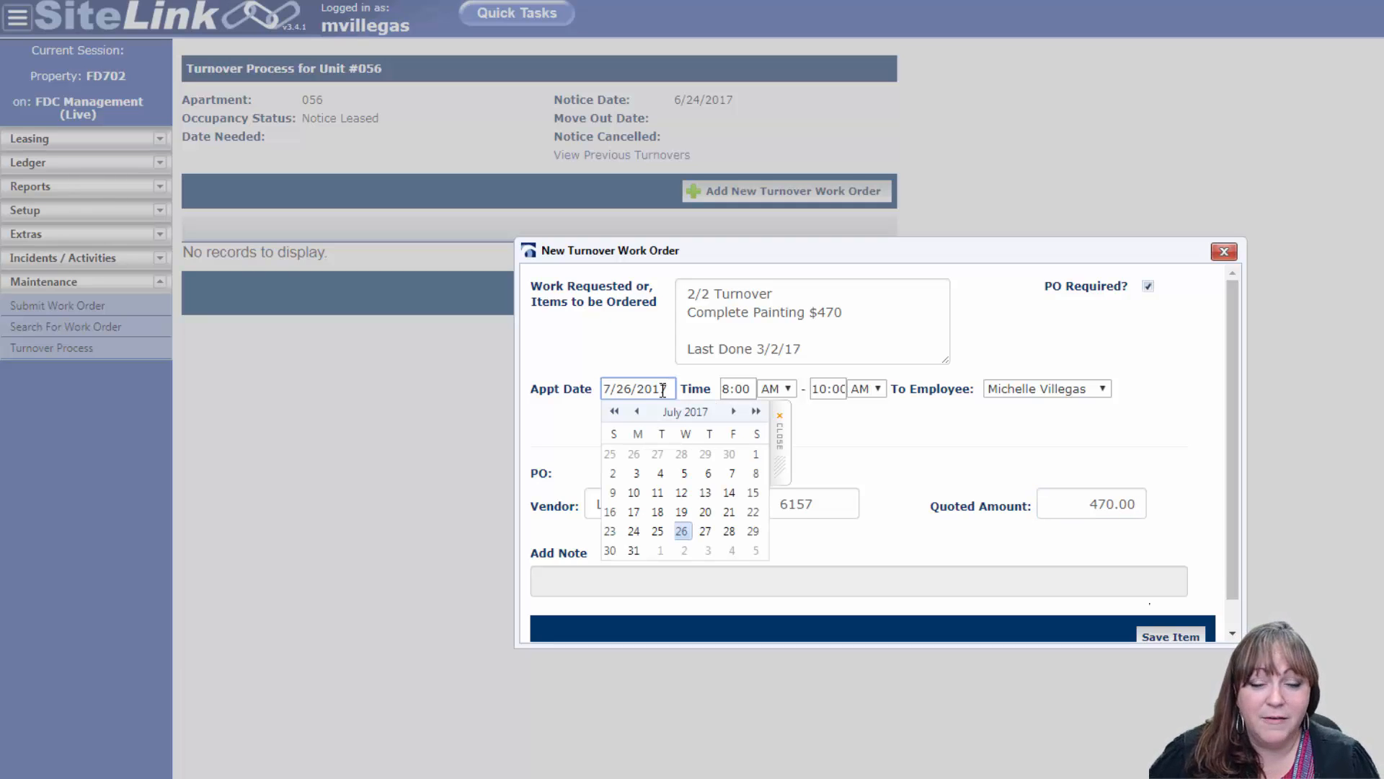
{"action": "left_click", "coordinate": [661, 551]}
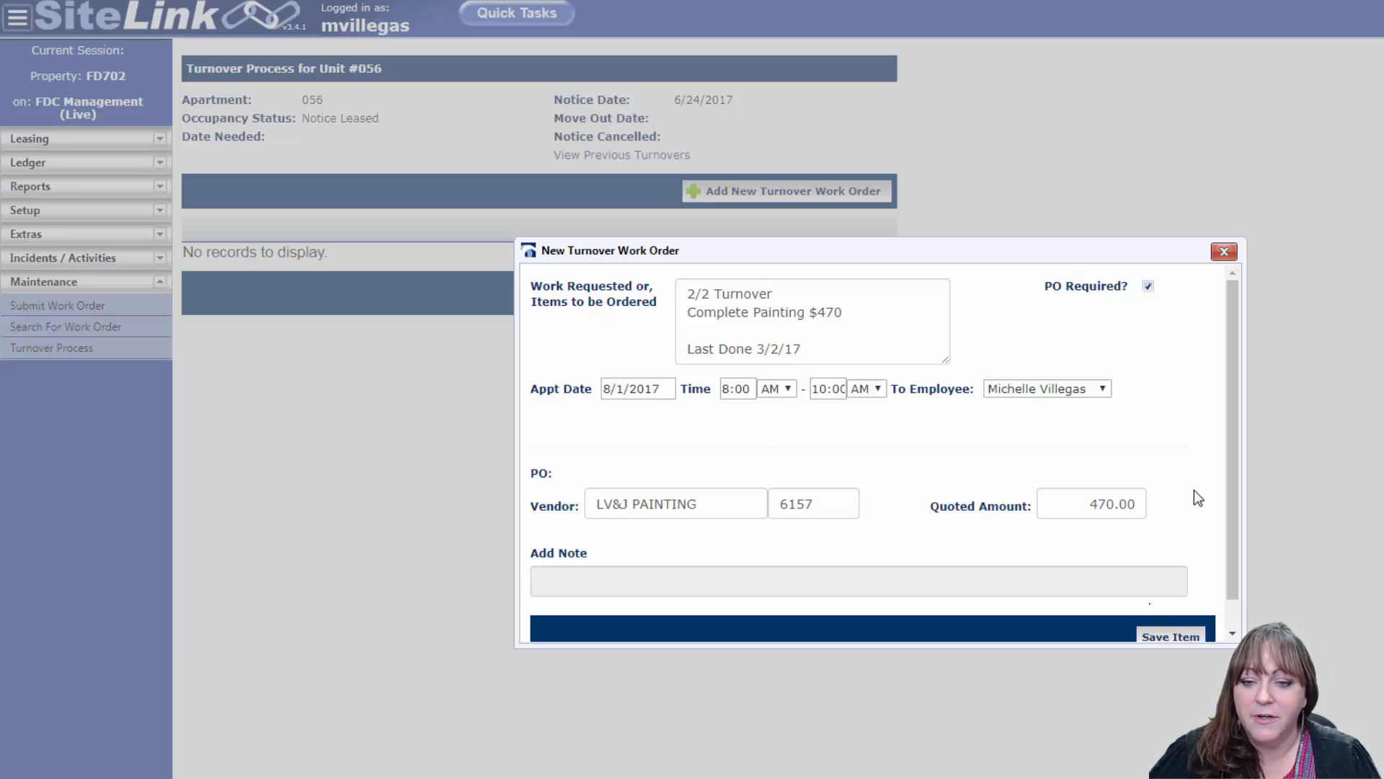
{"action": "left_click", "coordinate": [1184, 638]}
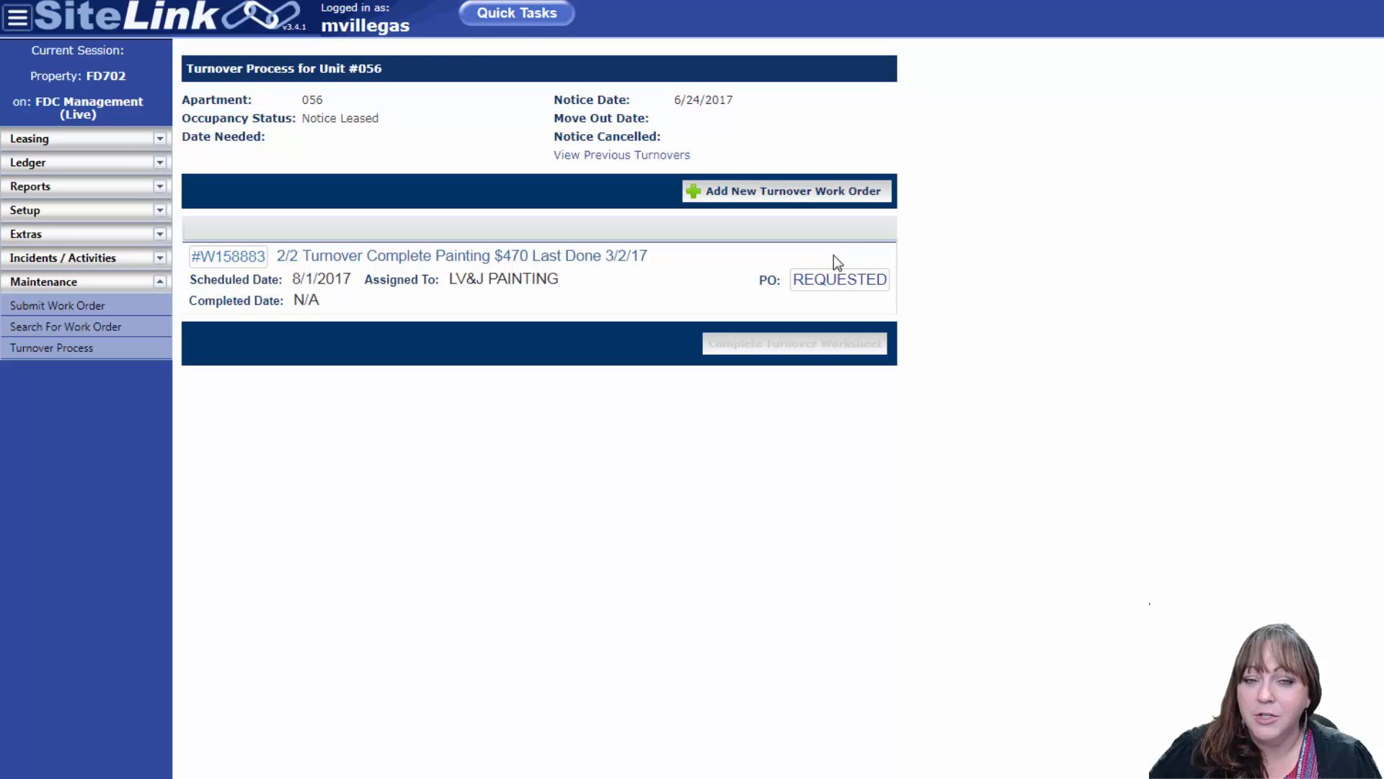
Review the saved painting work order's details and its purchase order request, closing each of them
{"action": "left_click", "coordinate": [226, 258]}
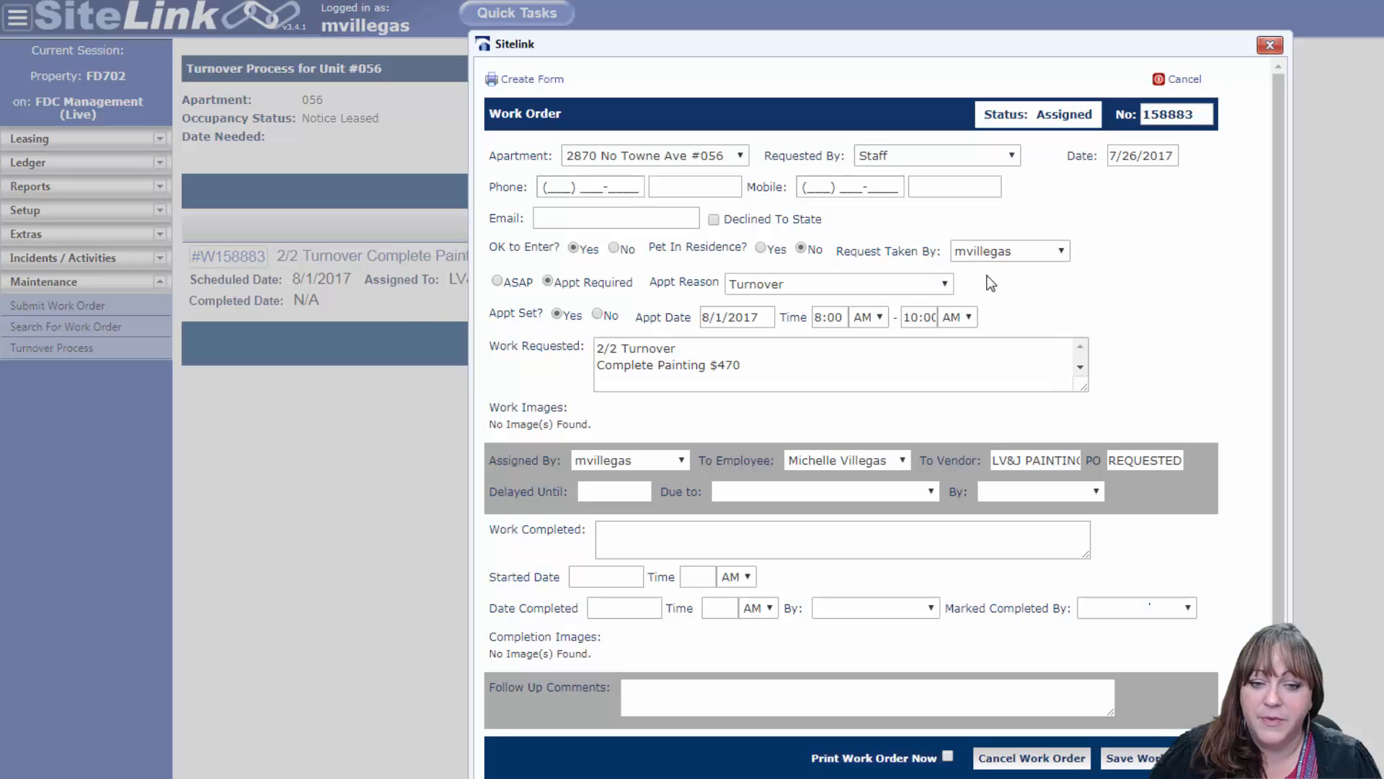
{"action": "left_click", "coordinate": [766, 318]}
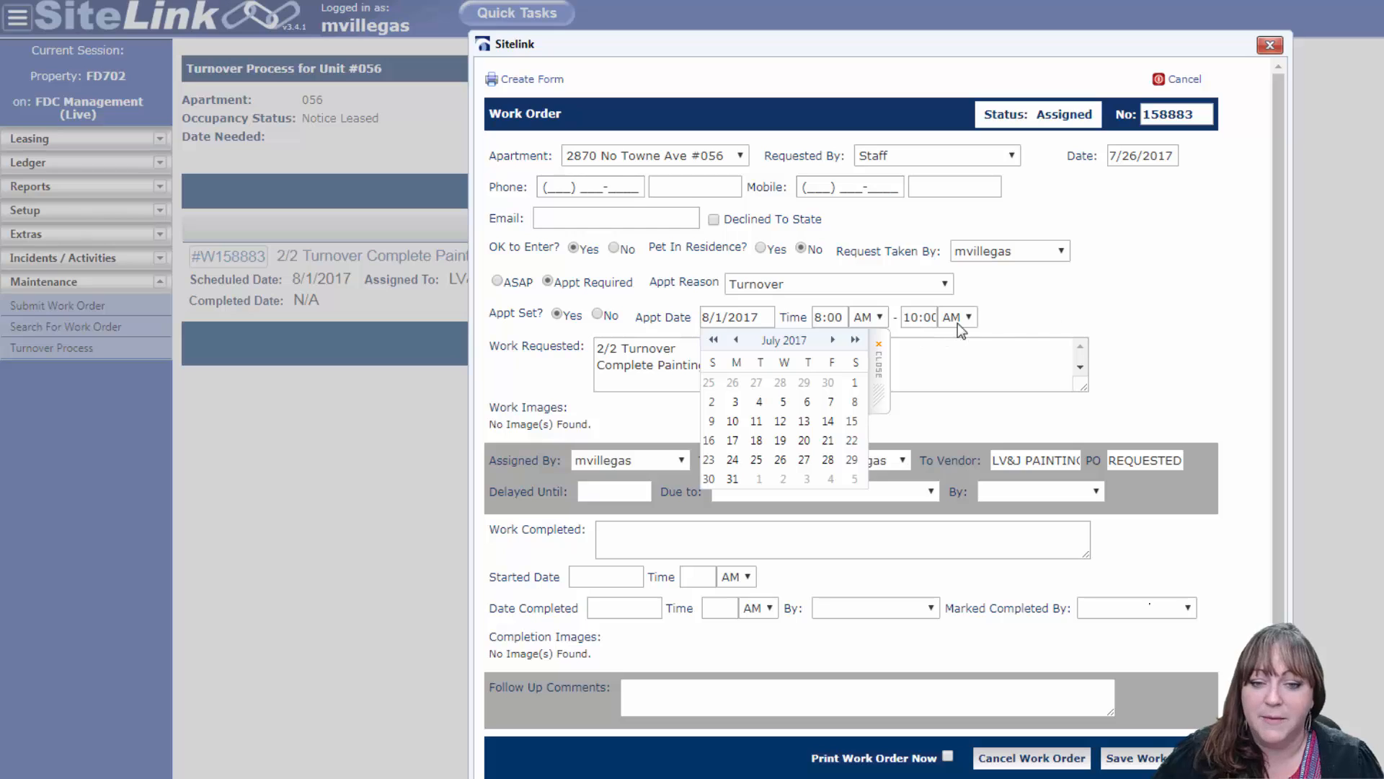
{"action": "left_click", "coordinate": [879, 345]}
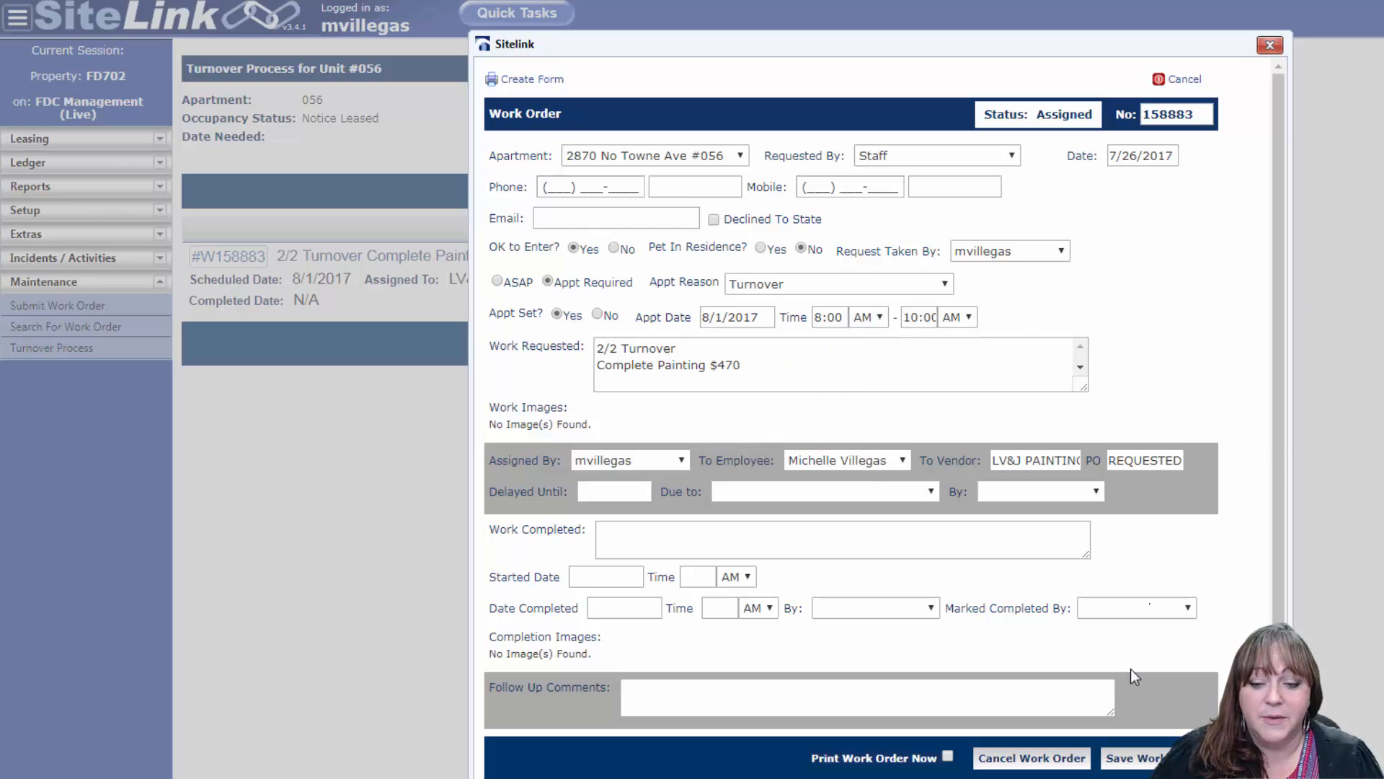
{"action": "left_click", "coordinate": [1268, 46]}
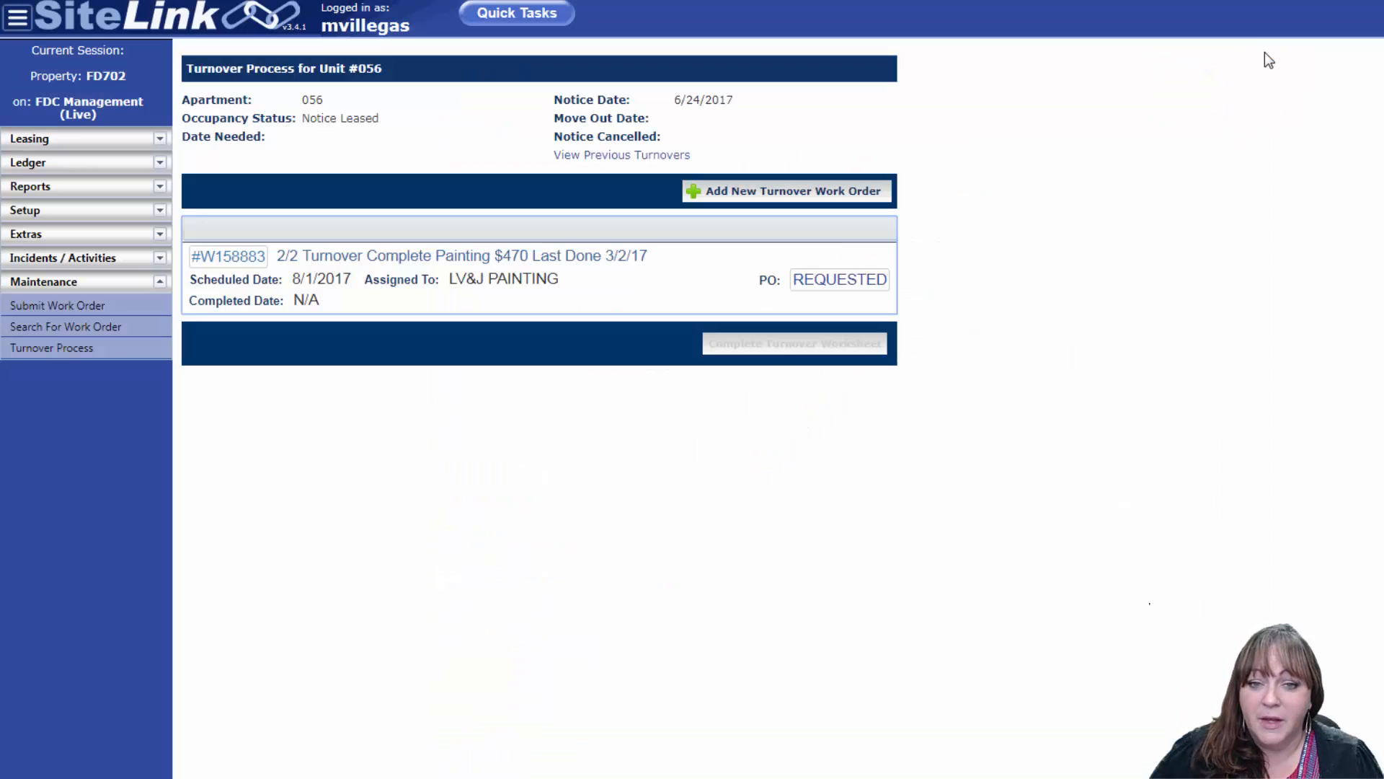
{"action": "left_click", "coordinate": [820, 281]}
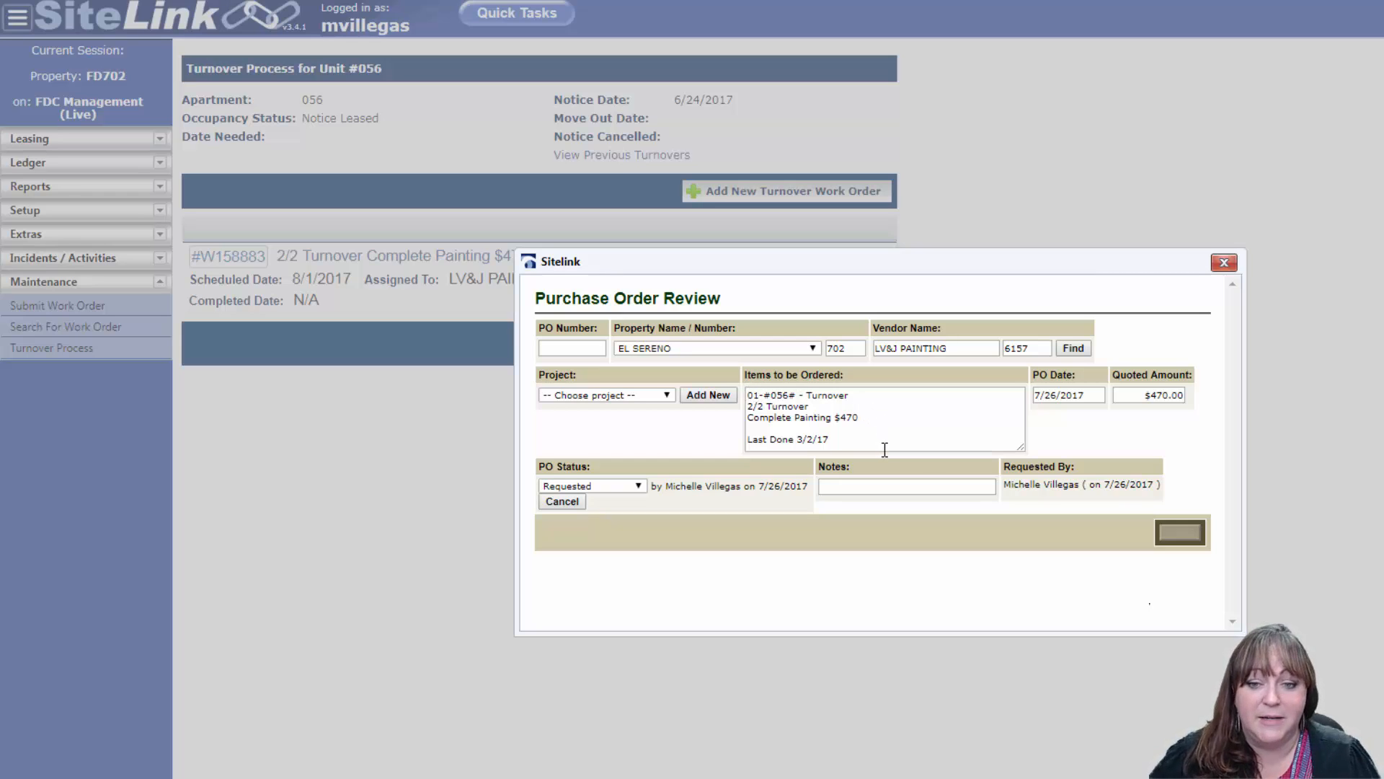
{"action": "left_click", "coordinate": [1225, 263]}
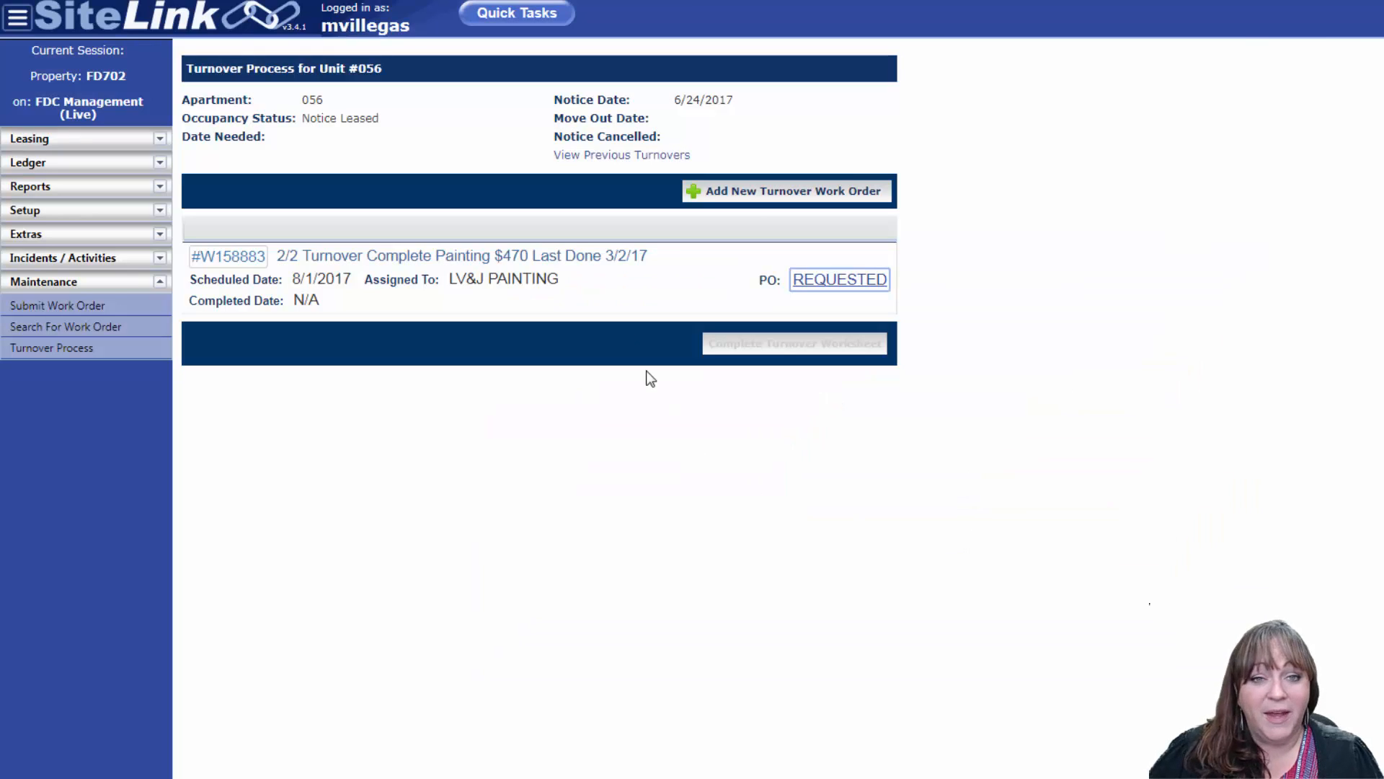
Start a new turnover work order requesting "2/2 Turnover", "Reglaze" and "Tub and enclosure $220" on separate lines
{"action": "left_click", "coordinate": [765, 193]}
{"action": "left_click", "coordinate": [807, 321]}
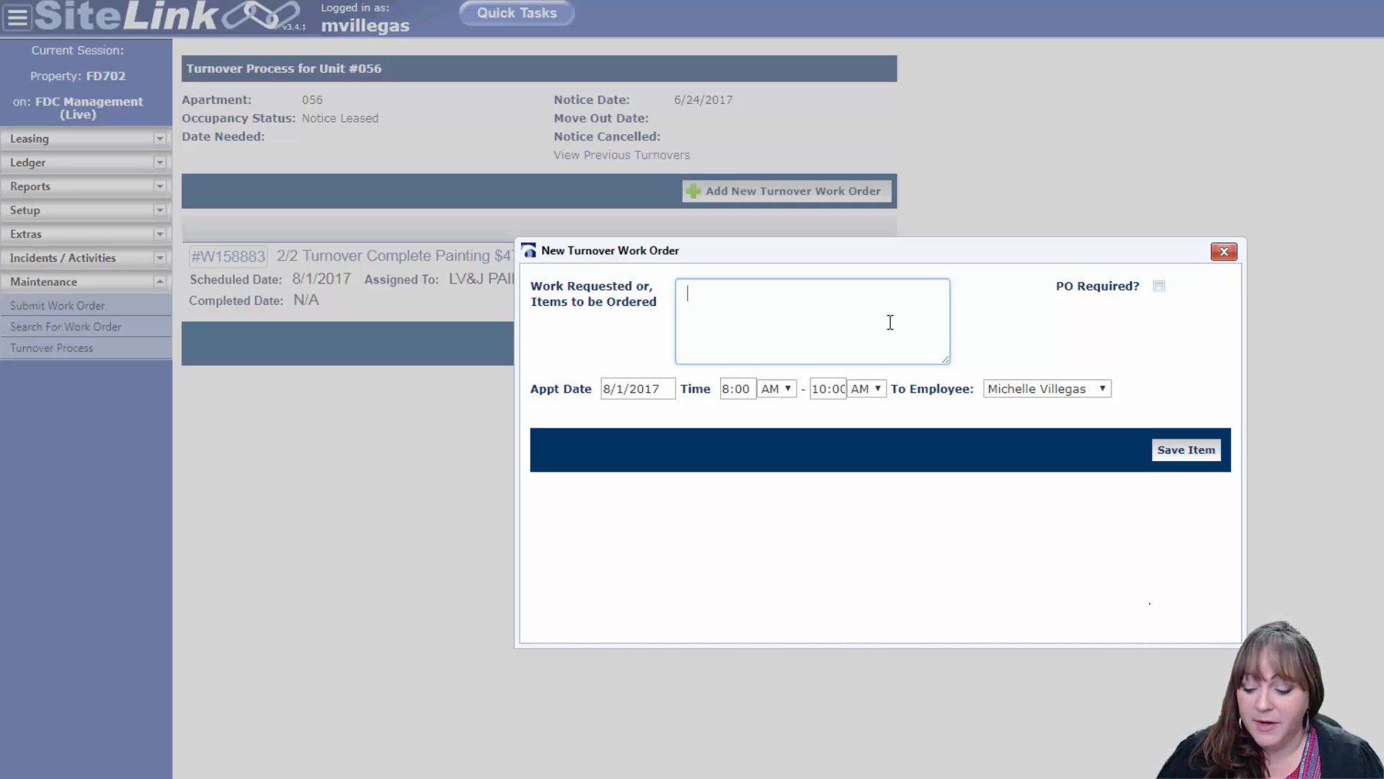
{"action": "type", "text": "2/2"}
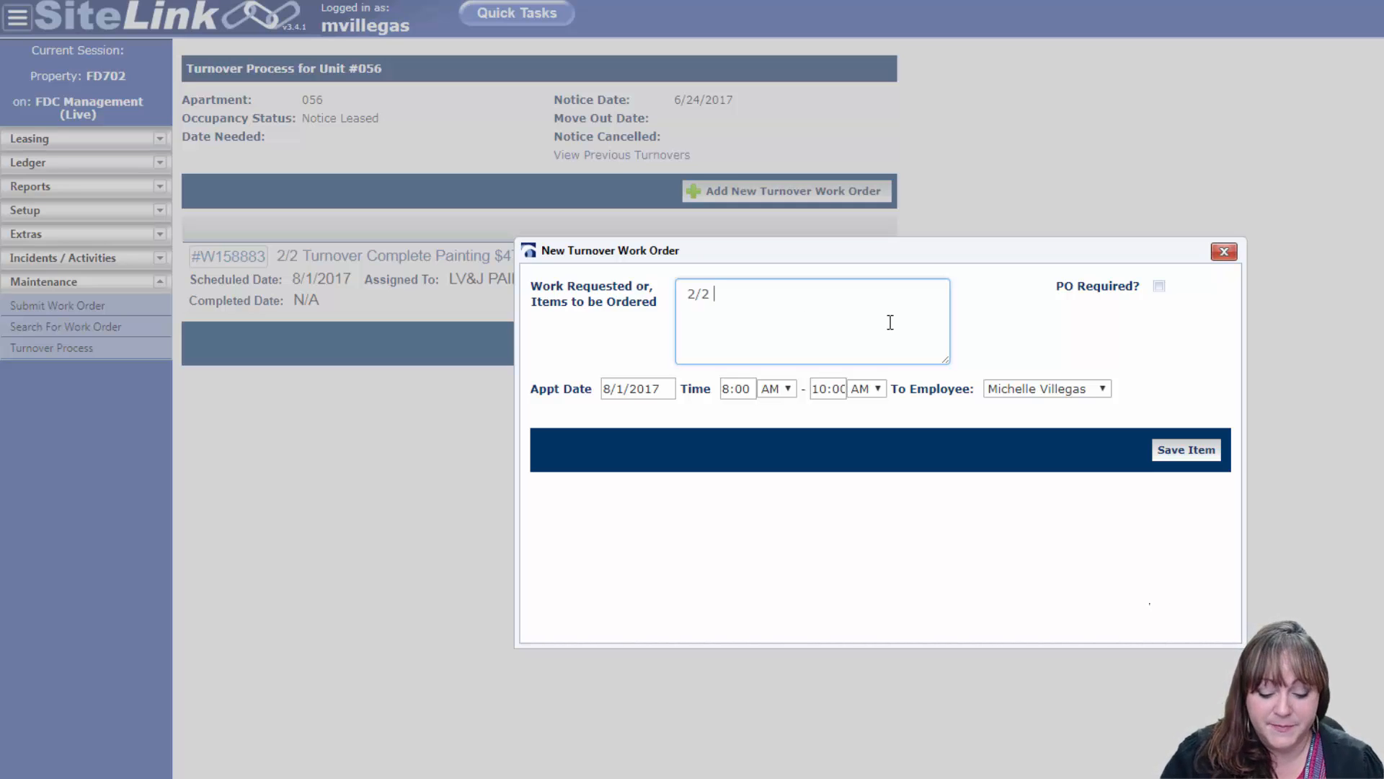
{"action": "type", "text": " Turnover"}
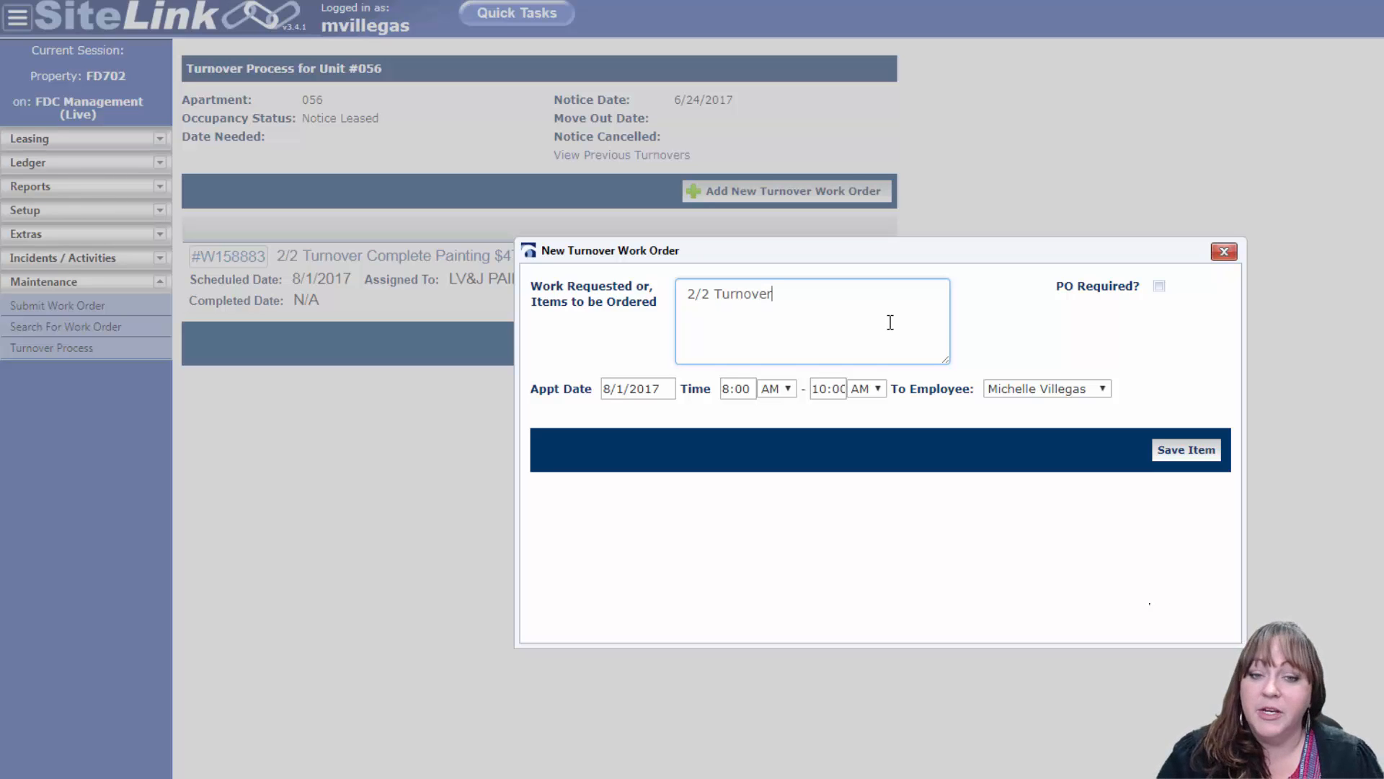
{"action": "key", "text": "Return"}
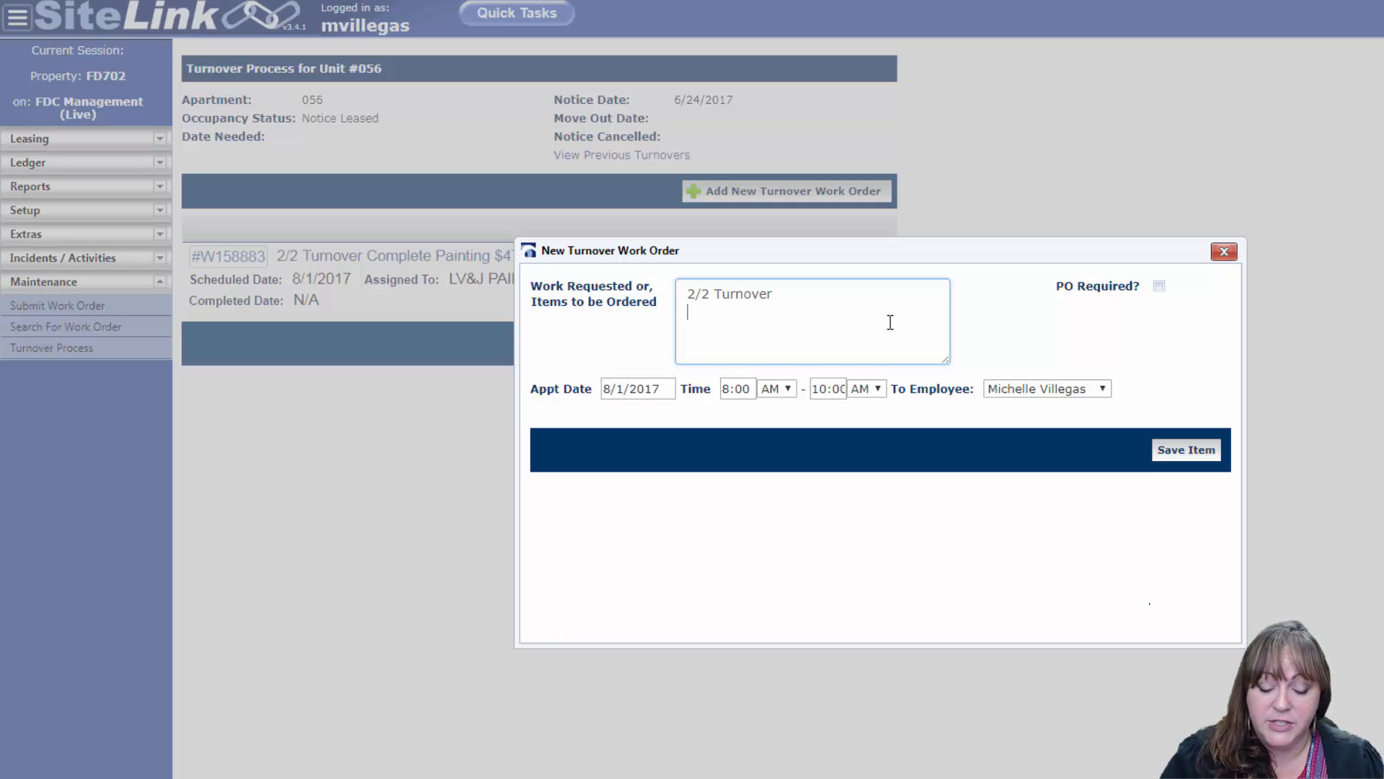
{"action": "type", "text": "Reglaze"}
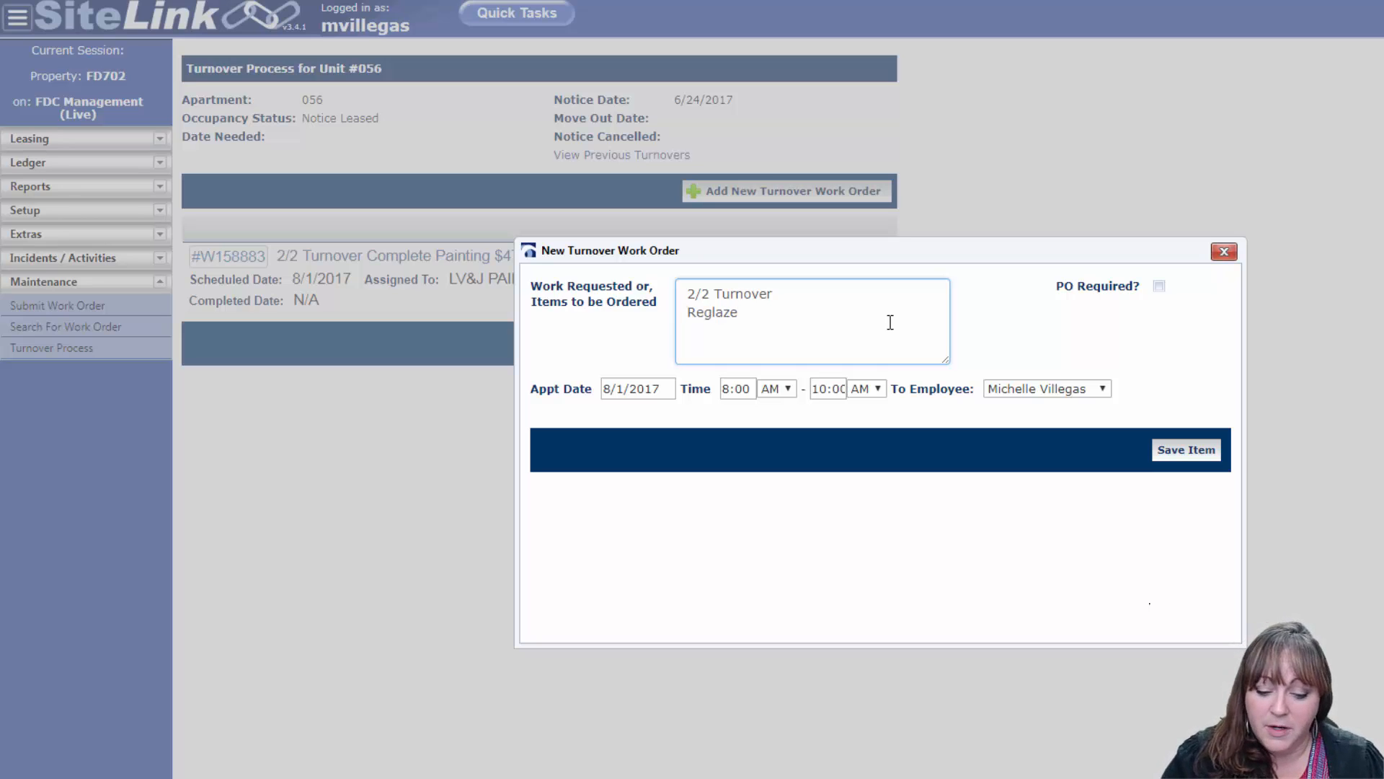
{"action": "key", "text": "Return"}
{"action": "type", "text": "Tub and"}
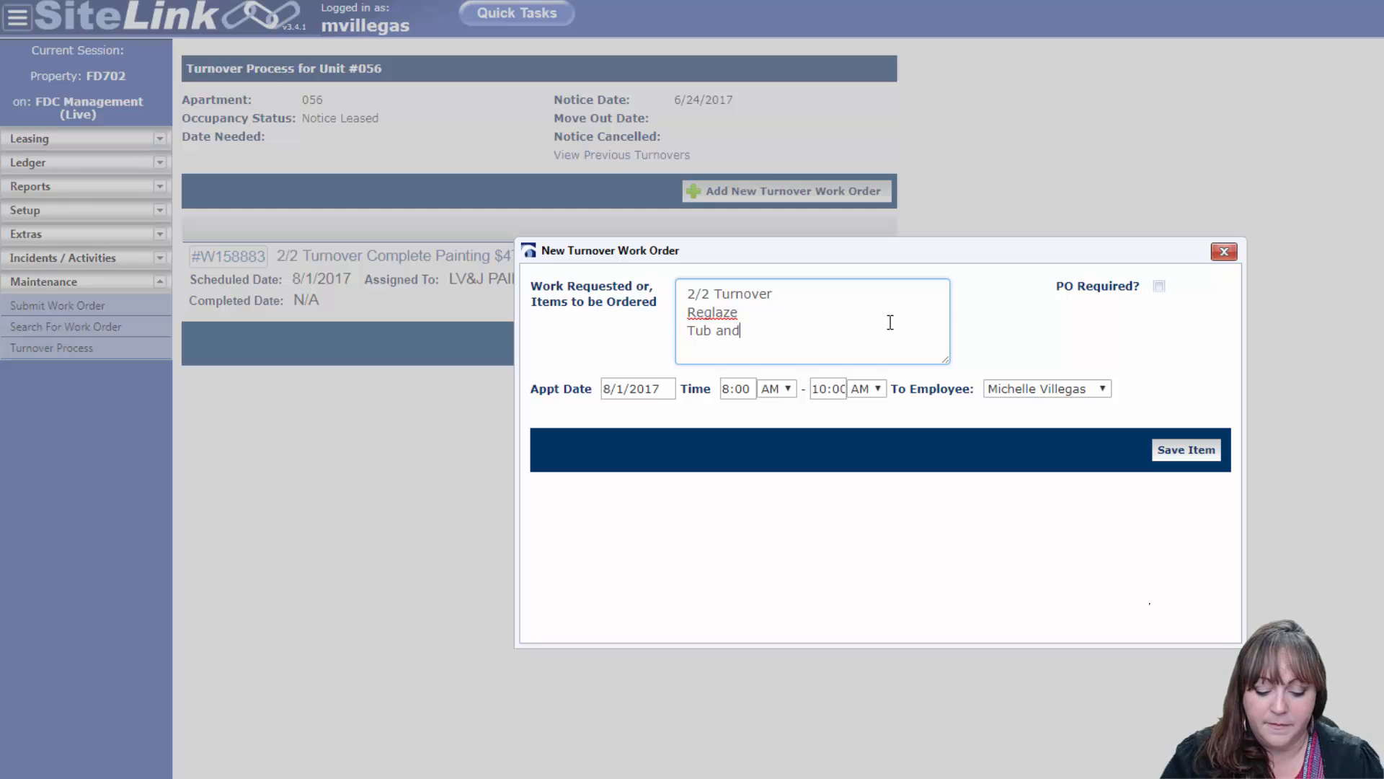
{"action": "type", "text": " enclosure"}
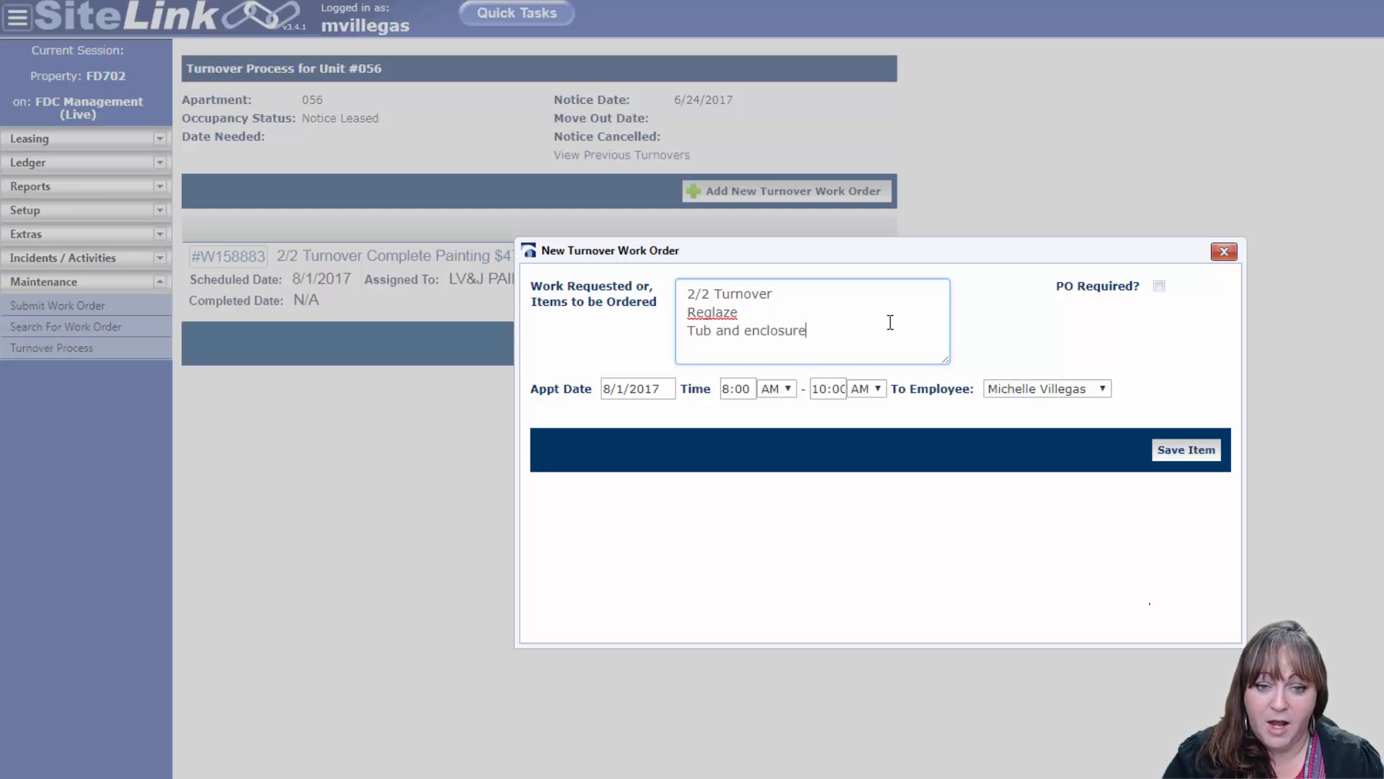
{"action": "type", "text": " $220"}
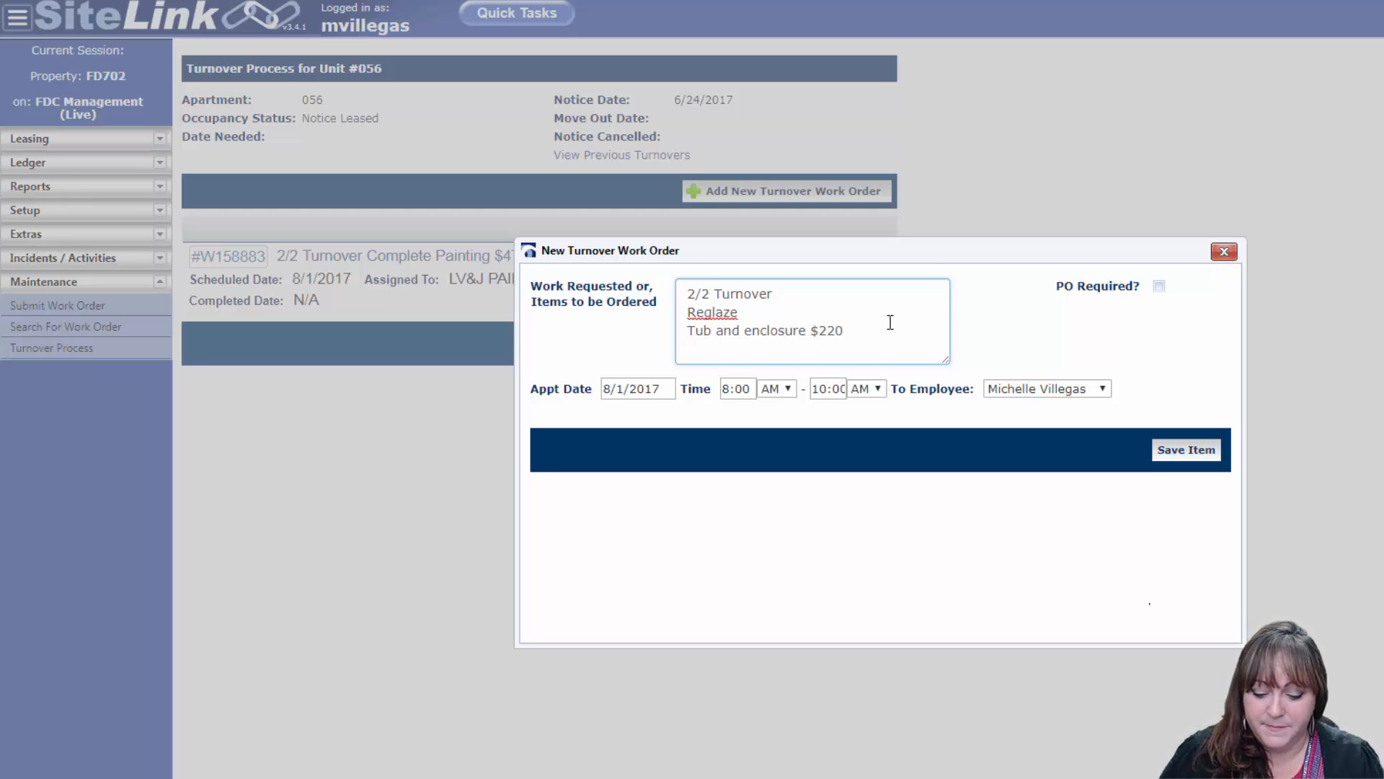
Add the line "Shower and enclosure $220" below the tub line in the requested work
{"action": "type", "text": "Tub an"}
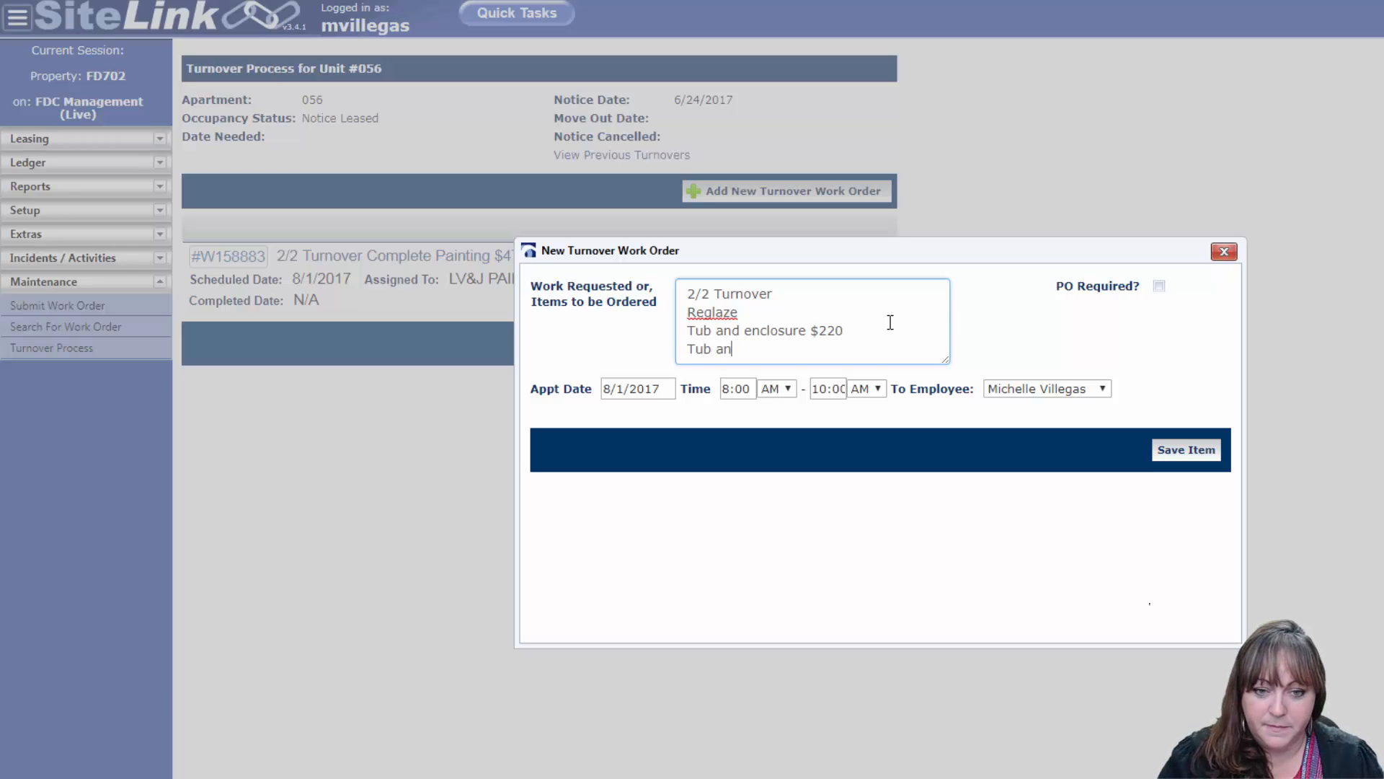
{"action": "key", "text": "BackSpace"}
{"action": "key", "text": "BackSpace"}
{"action": "key", "text": "BackSpace"}
{"action": "key", "text": "BackSpace"}
{"action": "key", "text": "BackSpace"}
{"action": "key", "text": "BackSpace"}
{"action": "type", "text": "Shower"}
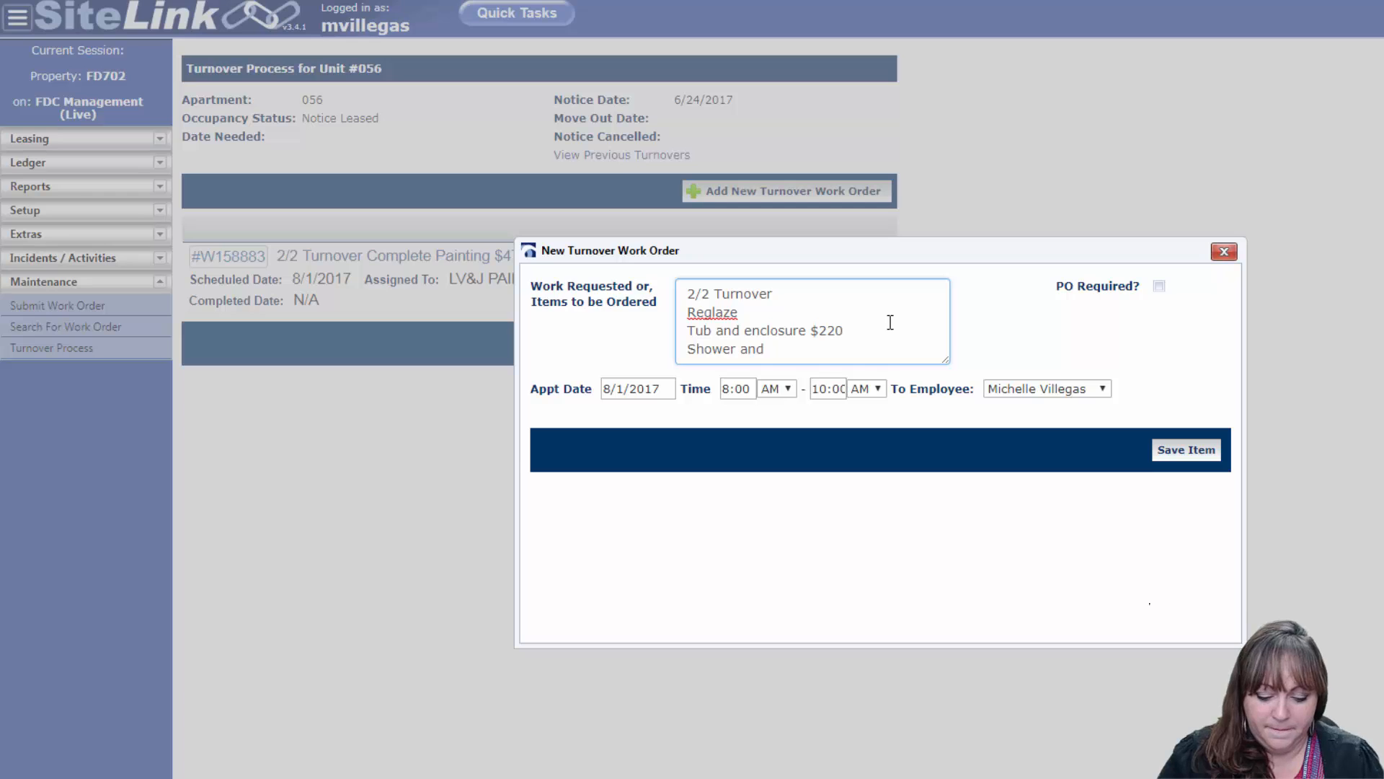
{"action": "type", "text": "nx"}
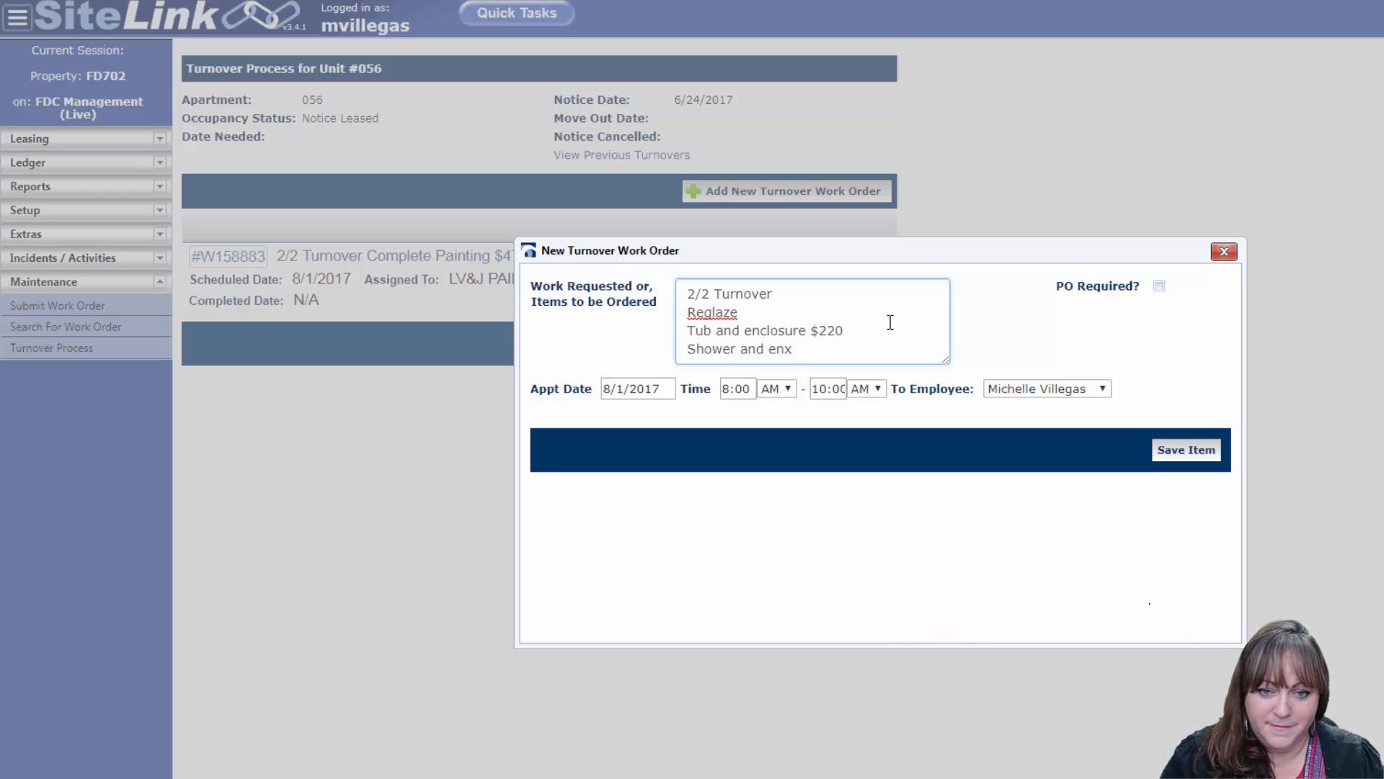
{"action": "type", "text": "cllosu"}
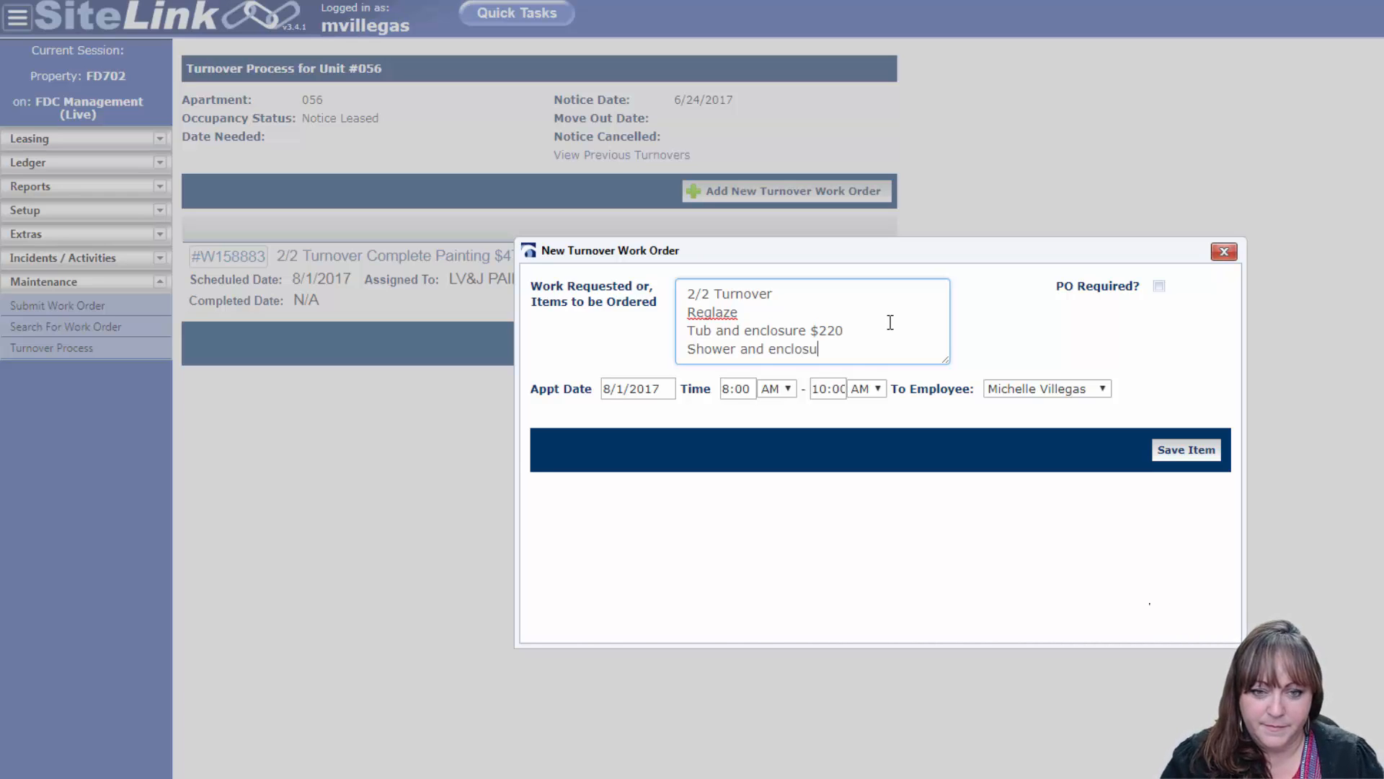
{"action": "type", "text": "re $220"}
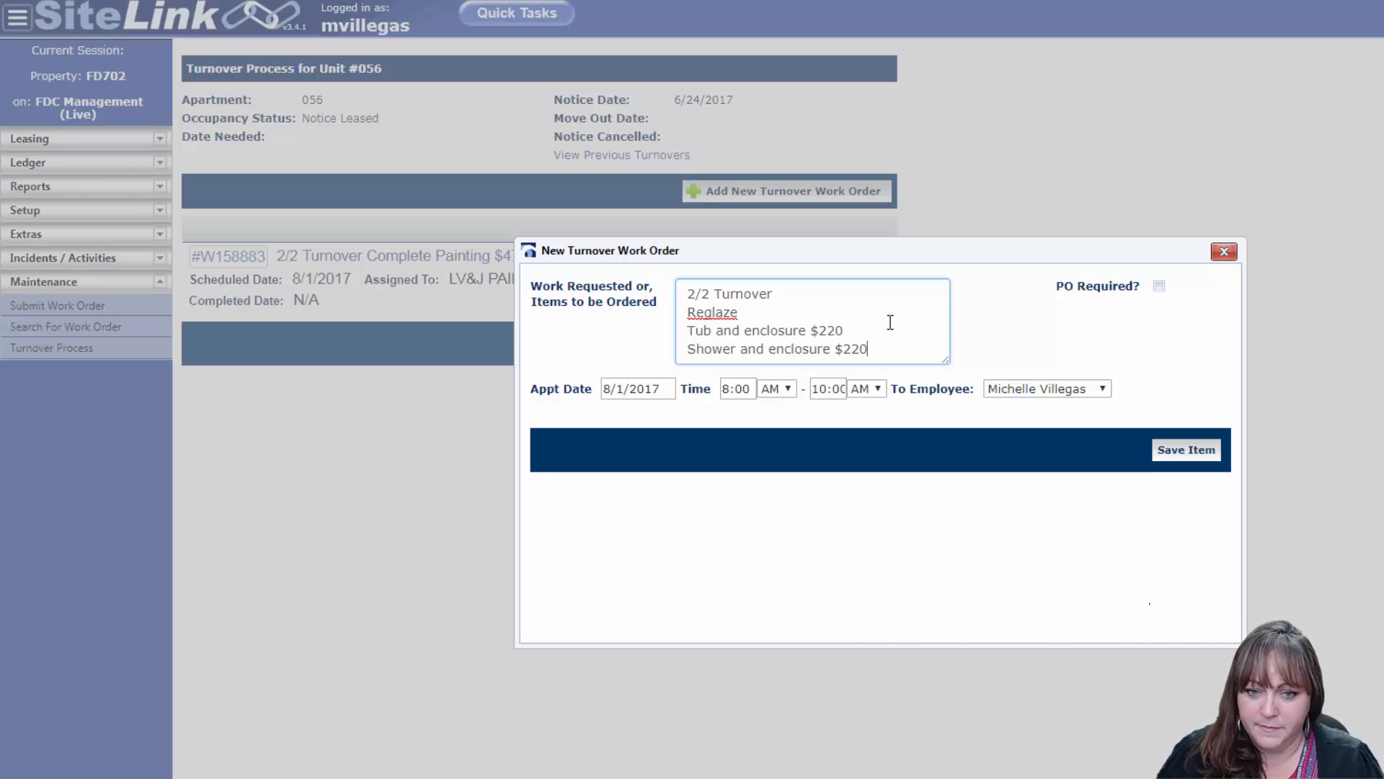
Add "Last Done 3/1/17" below a blank line at the end of the reglazing request
{"action": "key", "text": "Return"}
{"action": "type", "text": "La"}
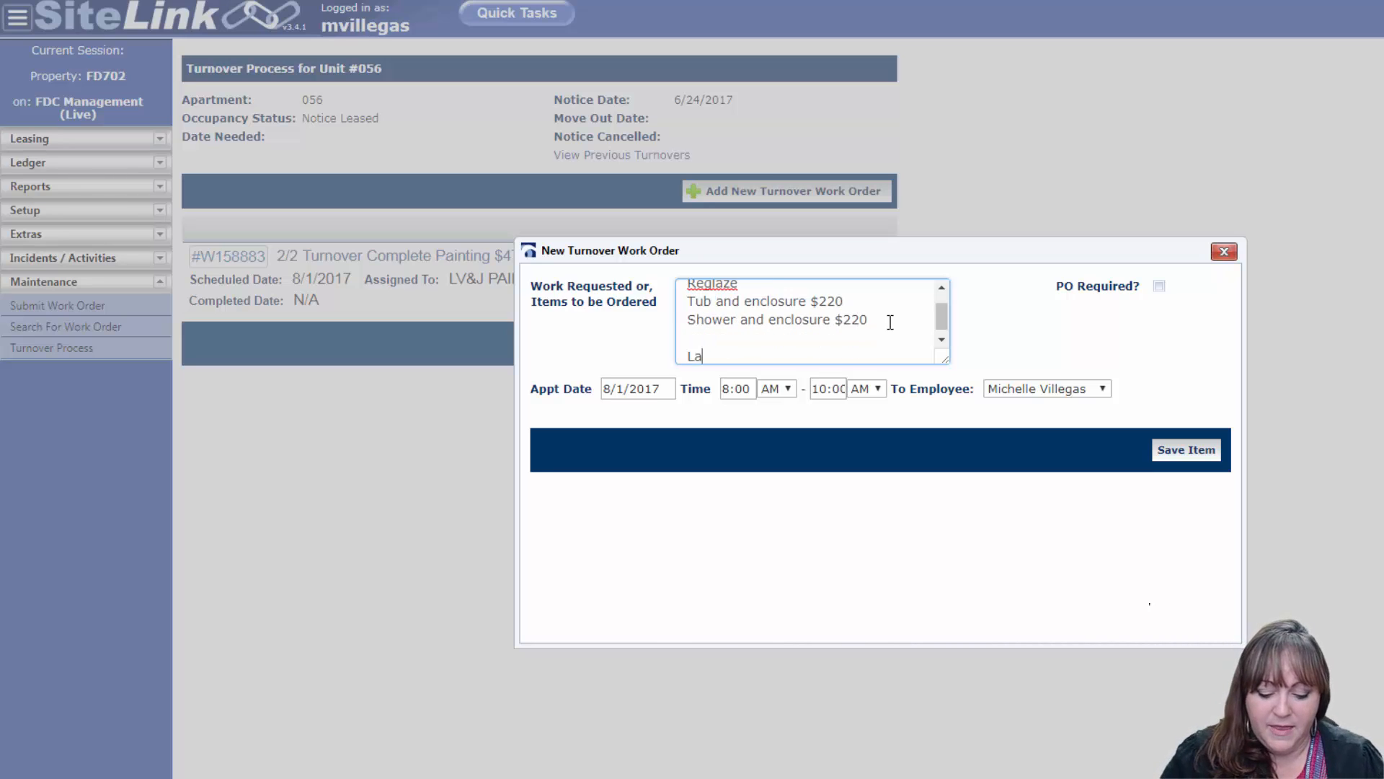
{"action": "type", "text": "st Done"}
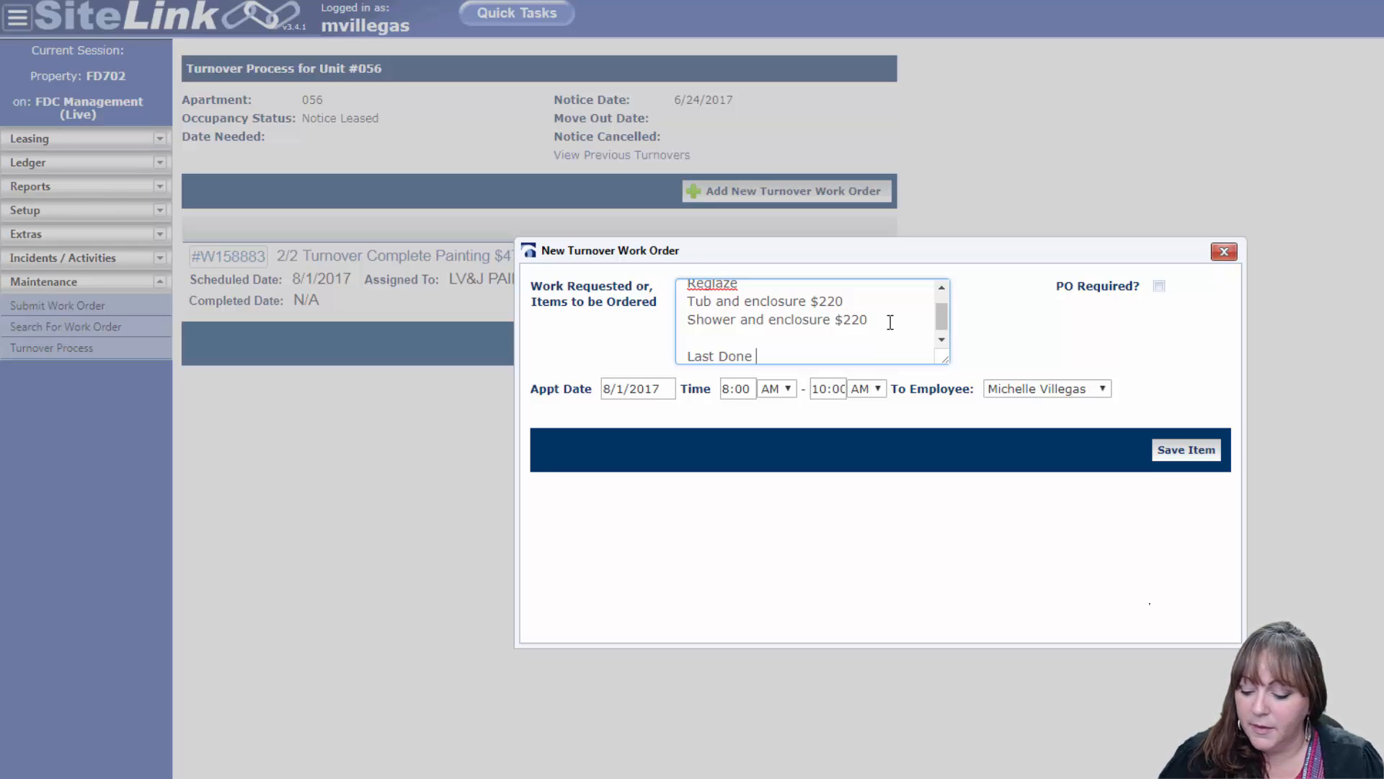
{"action": "type", "text": " 3/1/17"}
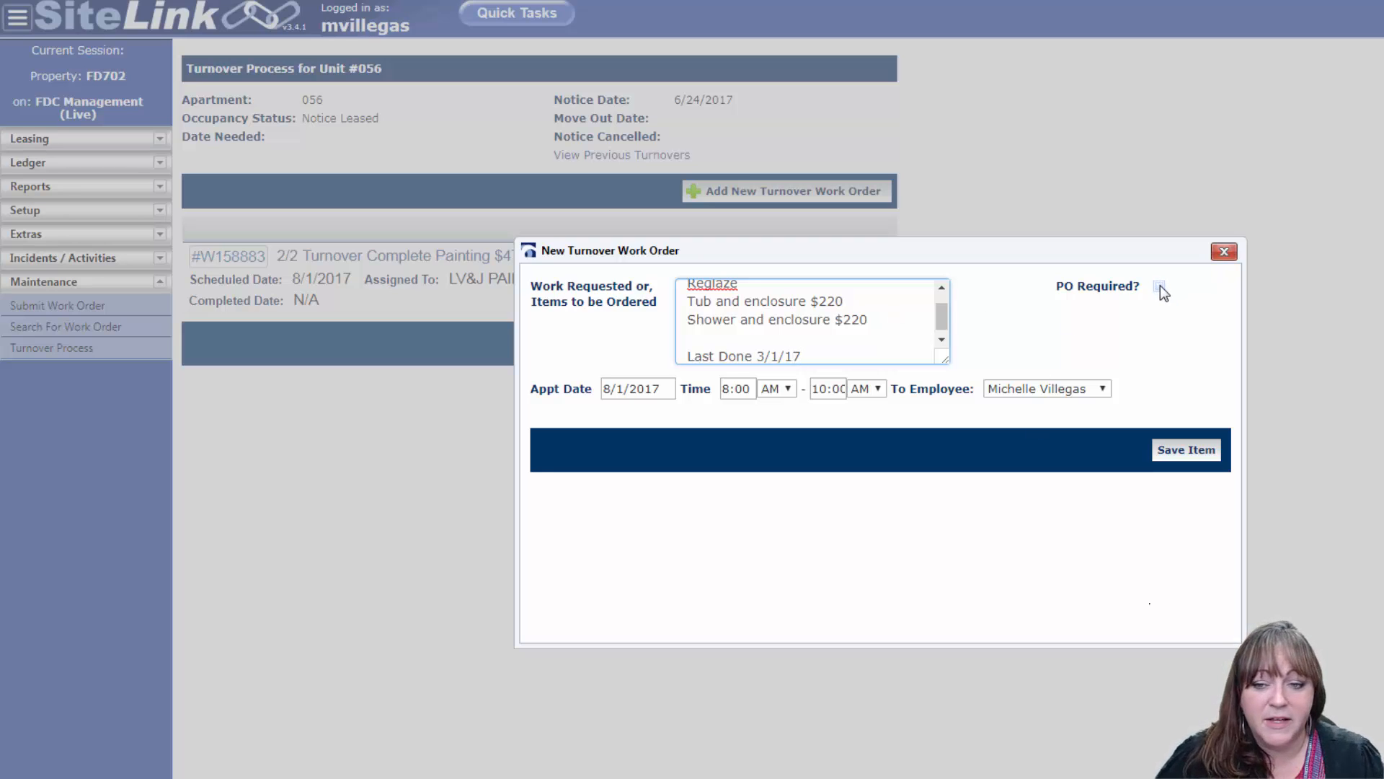
Mark the reglazing work order as requiring a PO, with JJJ QUALITY REGLAZE as vendor and a quoted amount of 440.00
{"action": "left_click", "coordinate": [1160, 285]}
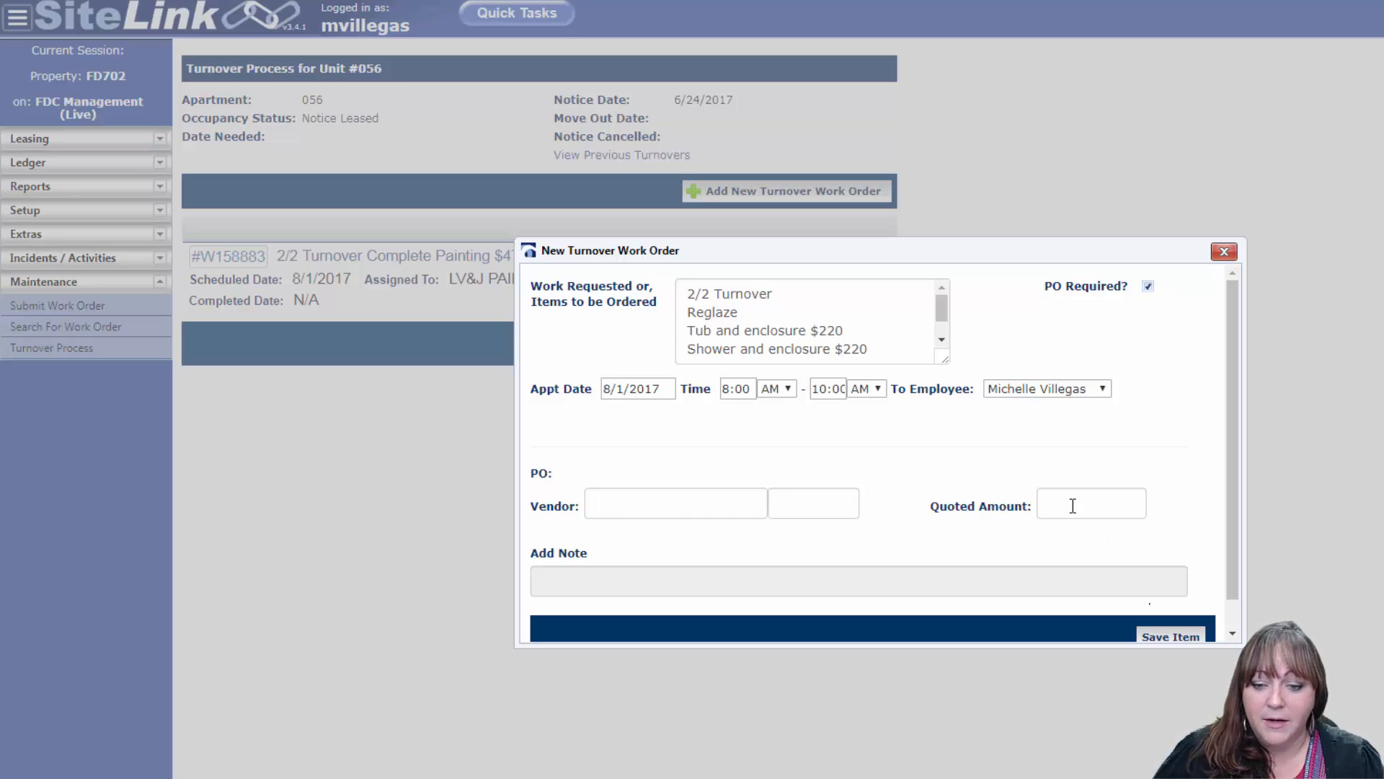
{"action": "left_click", "coordinate": [742, 507]}
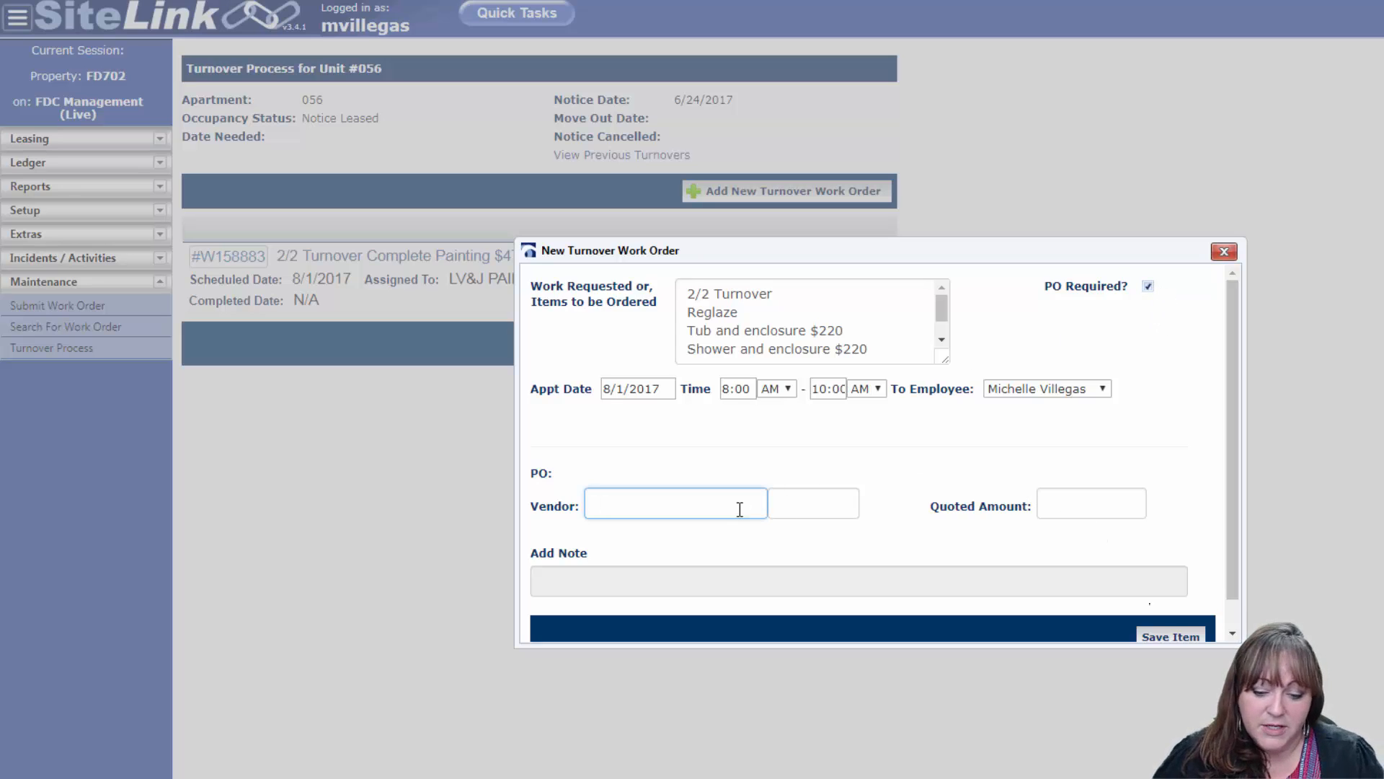
{"action": "type", "text": "jj"}
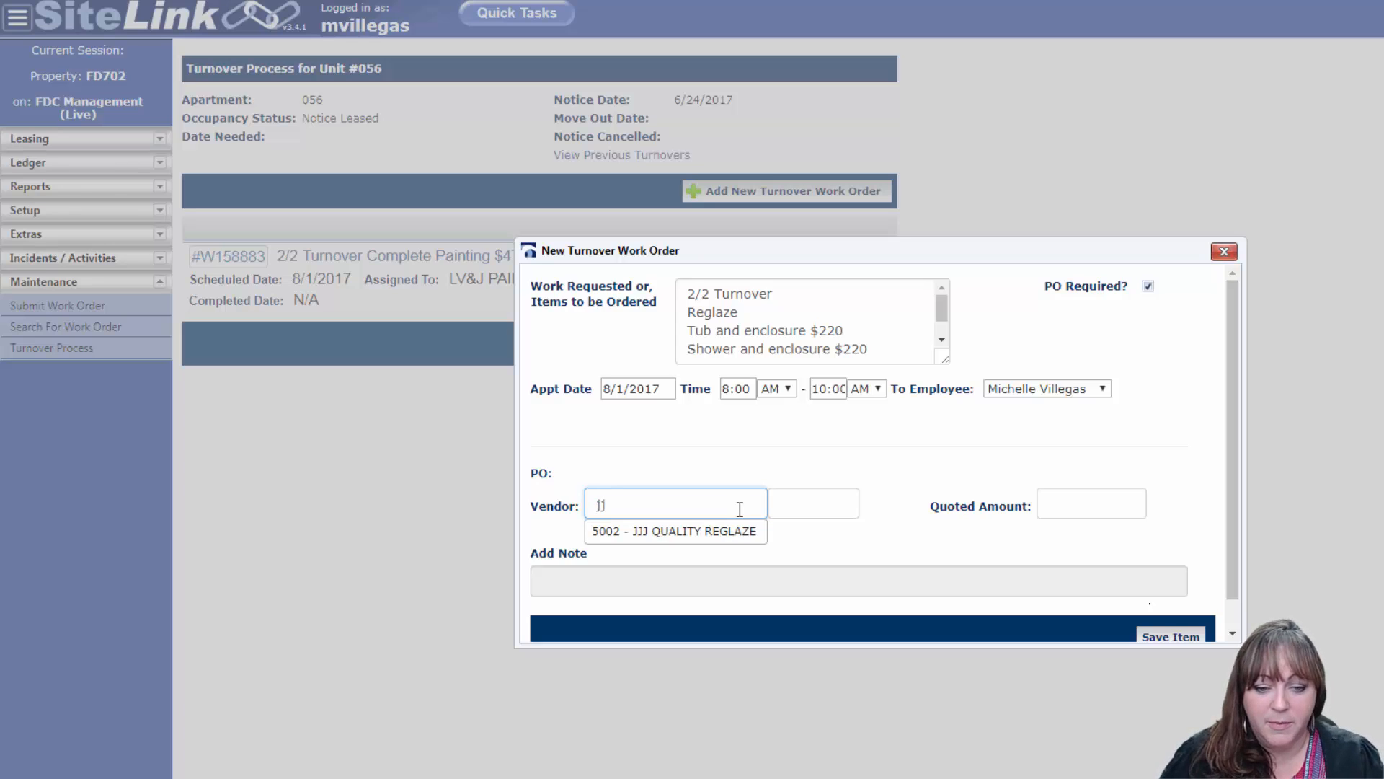
{"action": "left_click", "coordinate": [742, 532]}
{"action": "left_click", "coordinate": [1099, 500]}
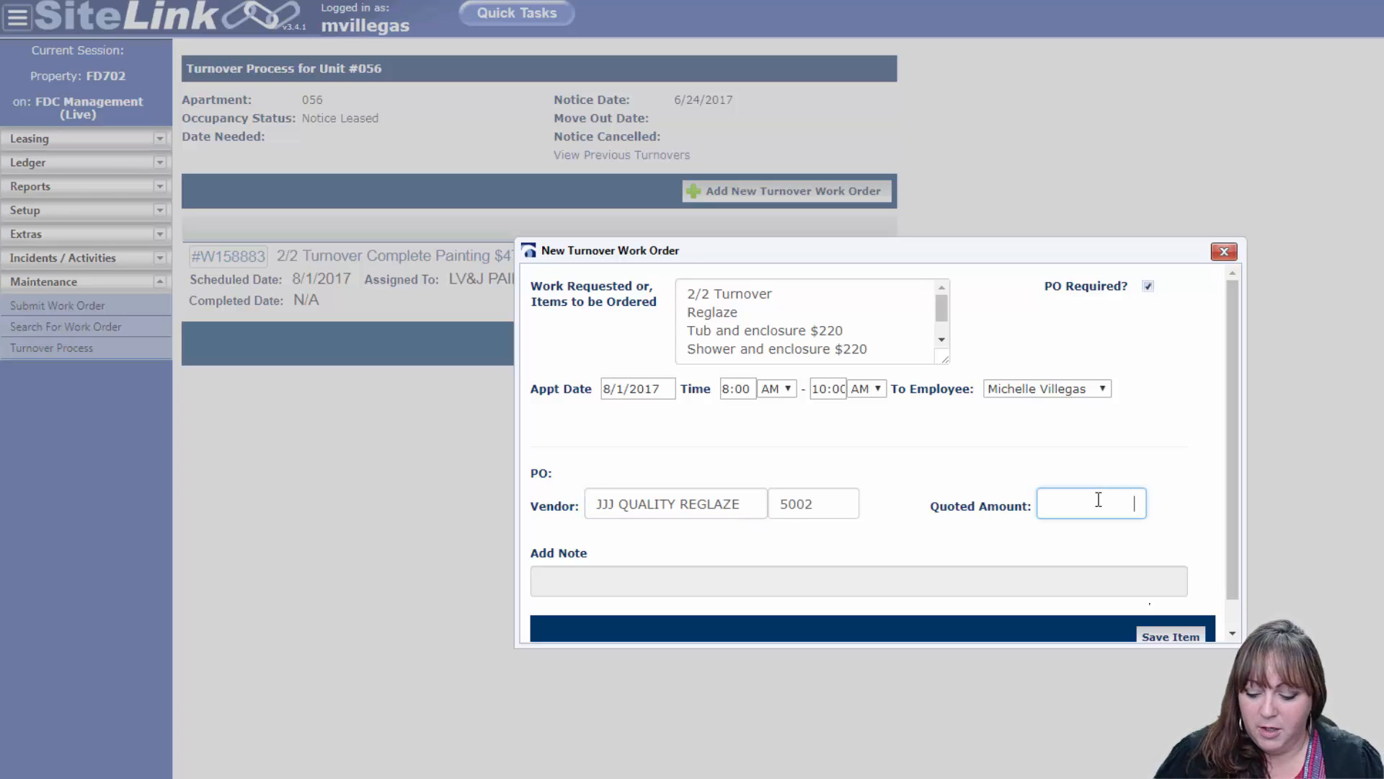
{"action": "type", "text": "440.00"}
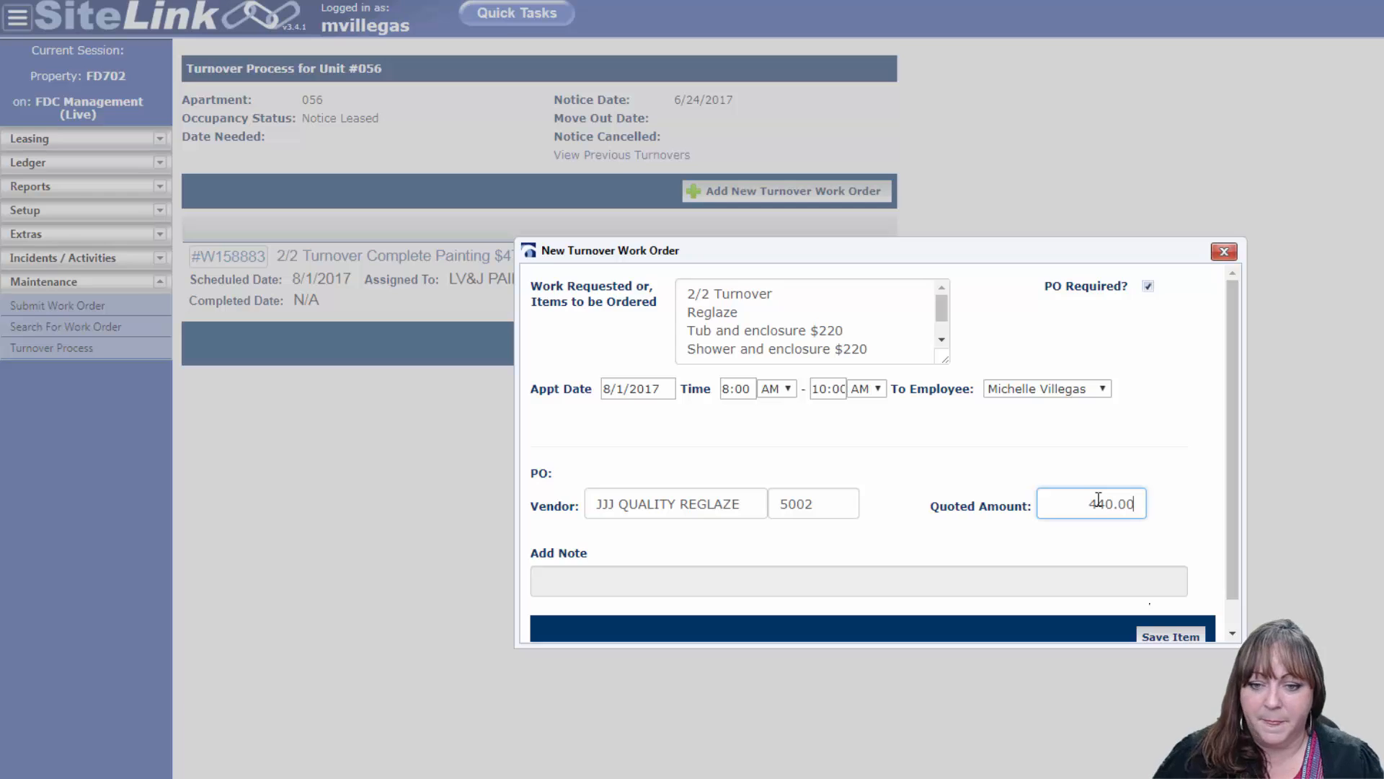
Set the reglazing appointment date to 8/1/2017 and save the work order
{"action": "left_click", "coordinate": [661, 393]}
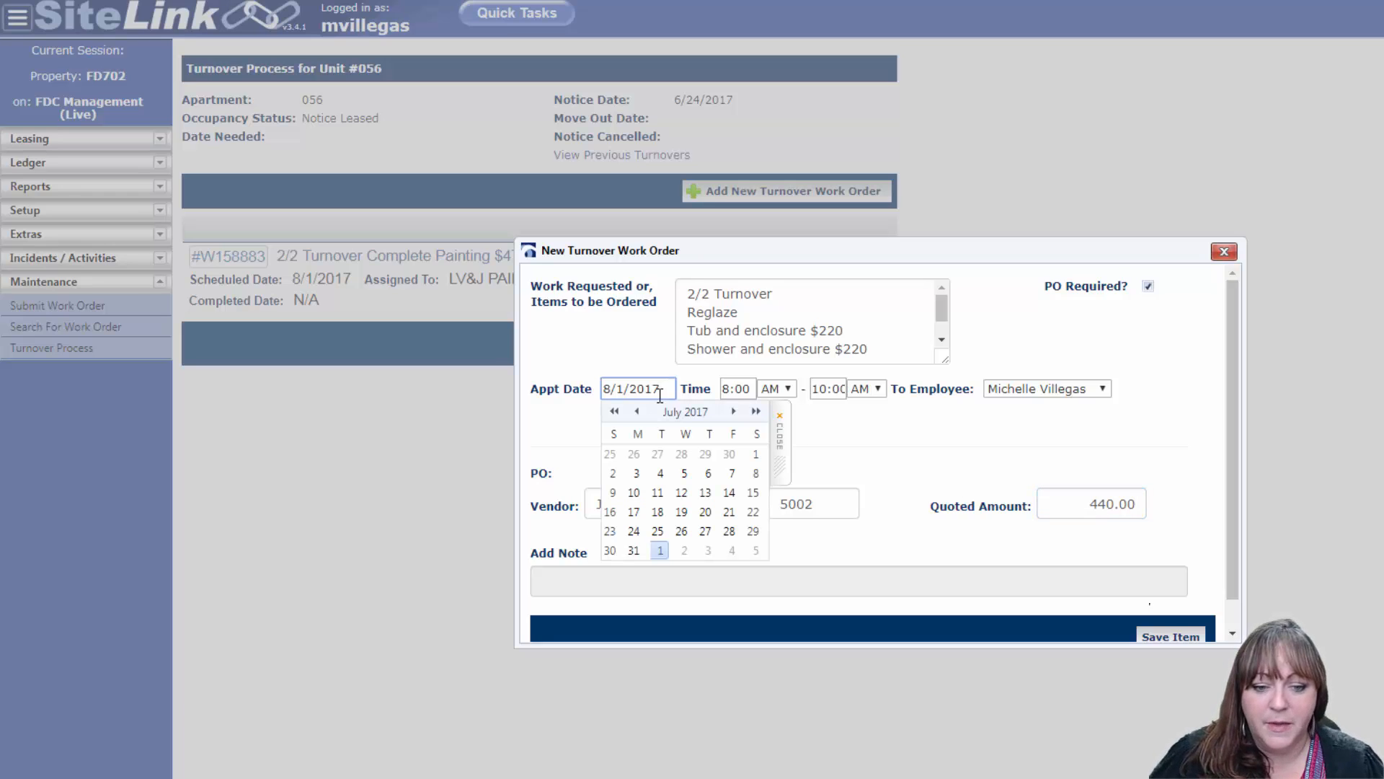
{"action": "left_click", "coordinate": [664, 558]}
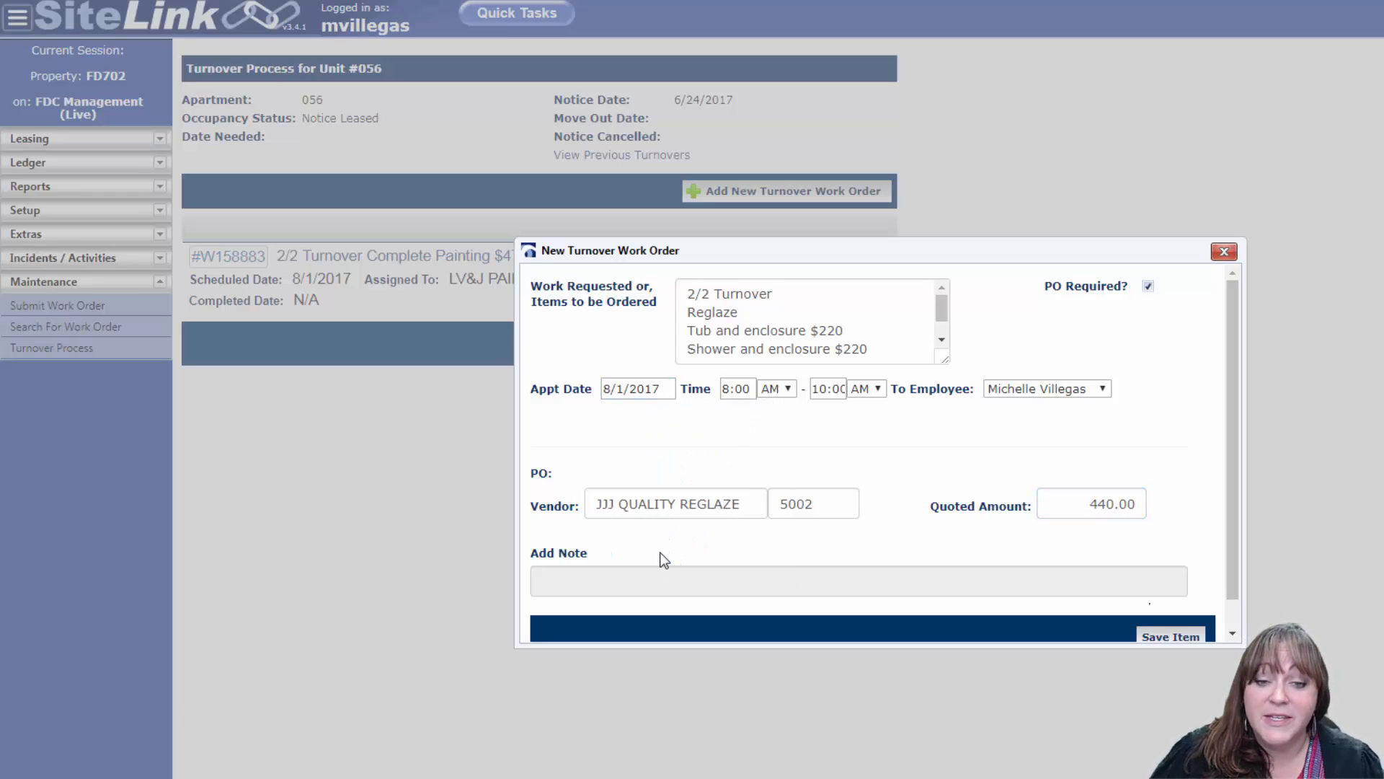
{"action": "left_click", "coordinate": [1190, 638]}
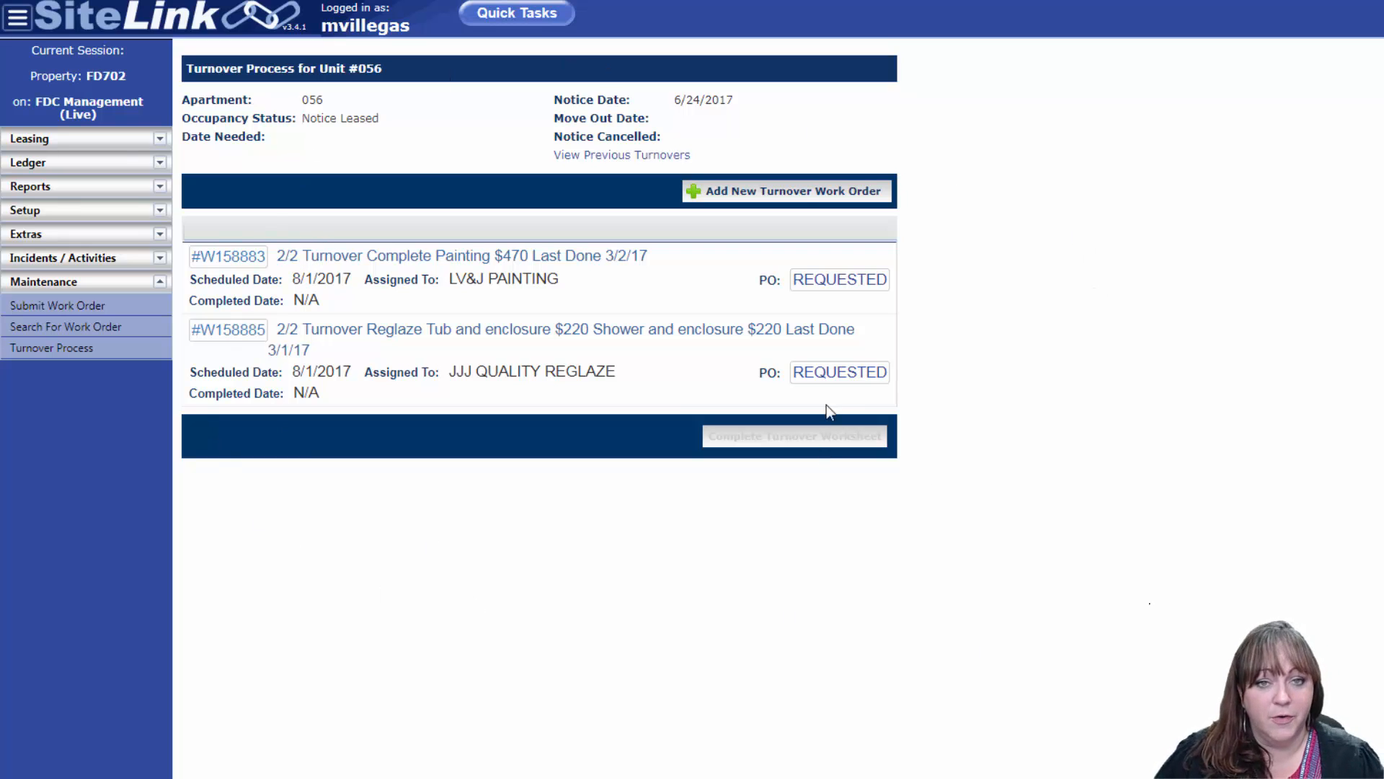
Start another turnover work order requesting "2/2 Turnover" and, on the next line, "replace carpet in living room $360"
{"action": "left_click", "coordinate": [786, 190]}
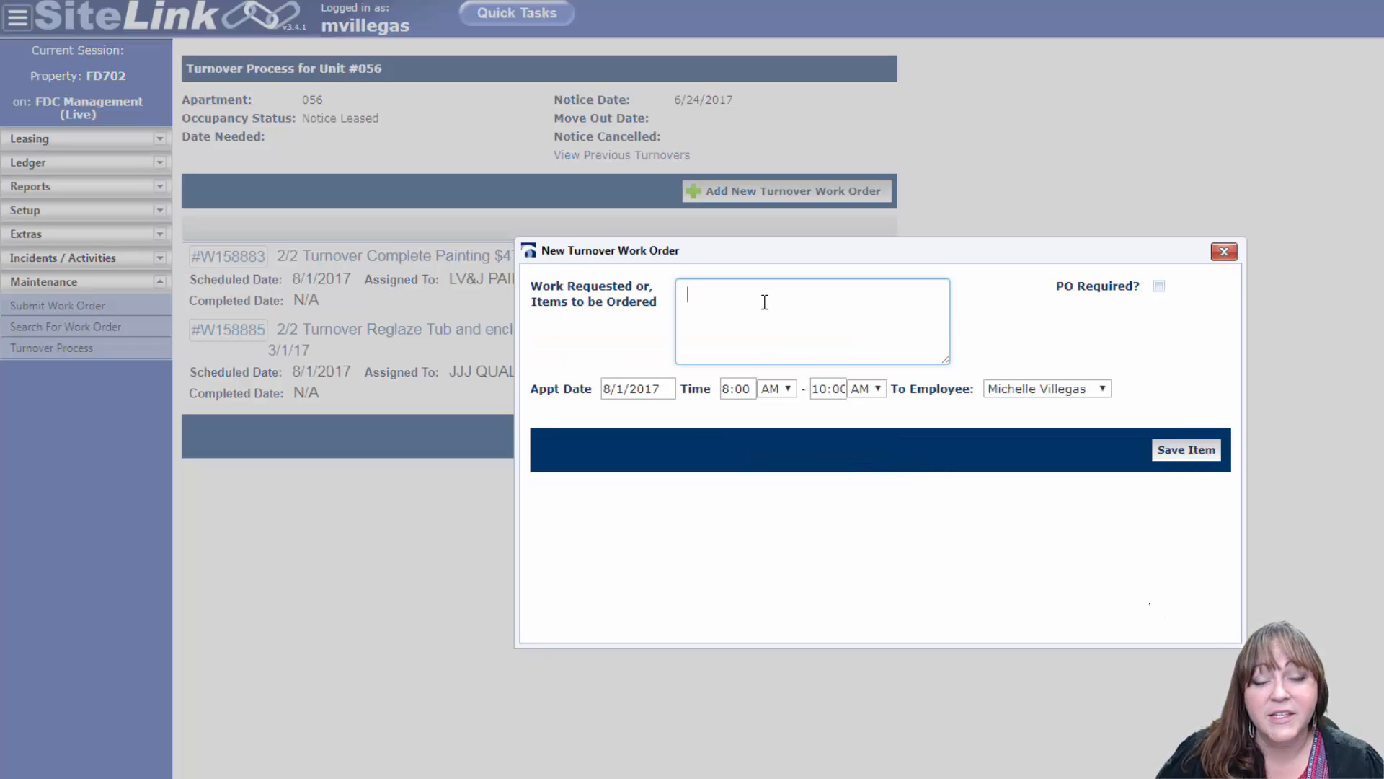
{"action": "type", "text": "2/2 Tu"}
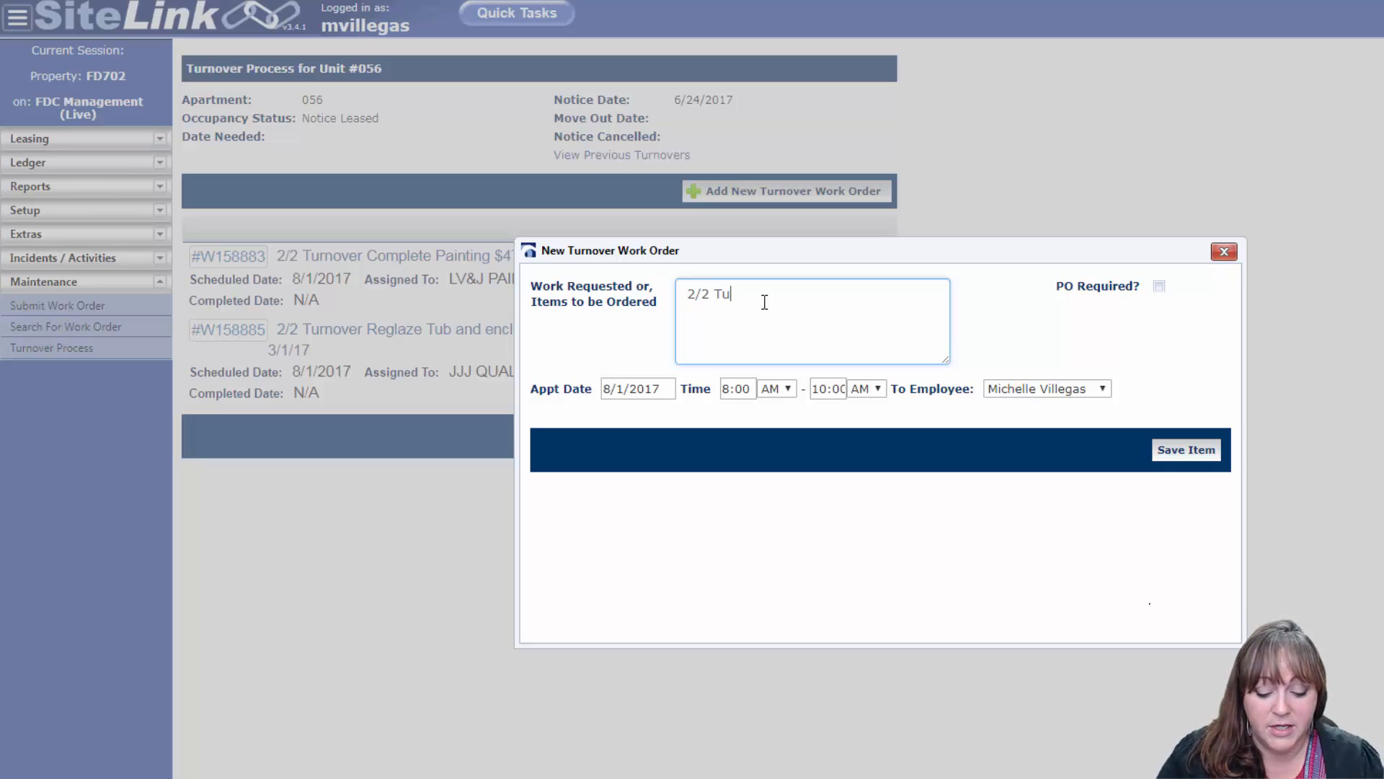
{"action": "type", "text": "rnover"}
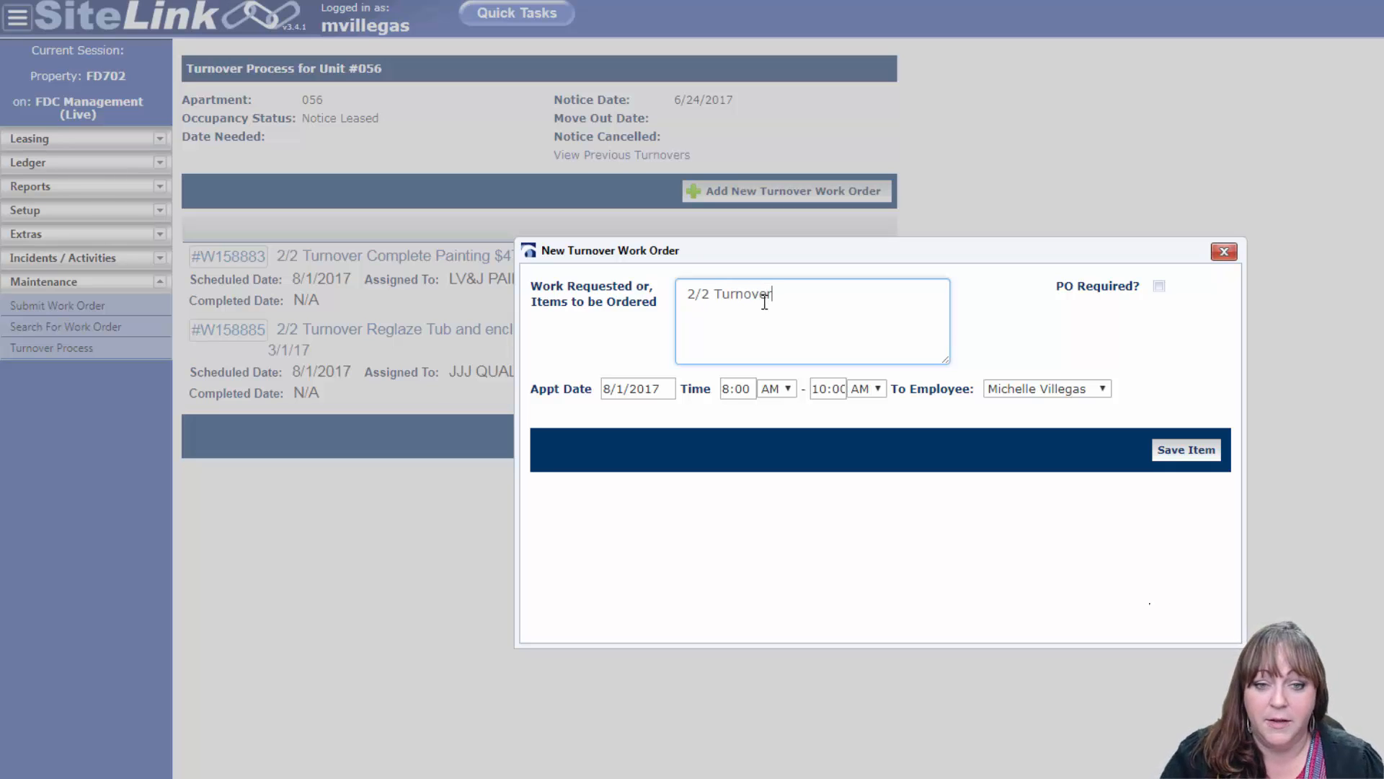
{"action": "key", "text": "Return"}
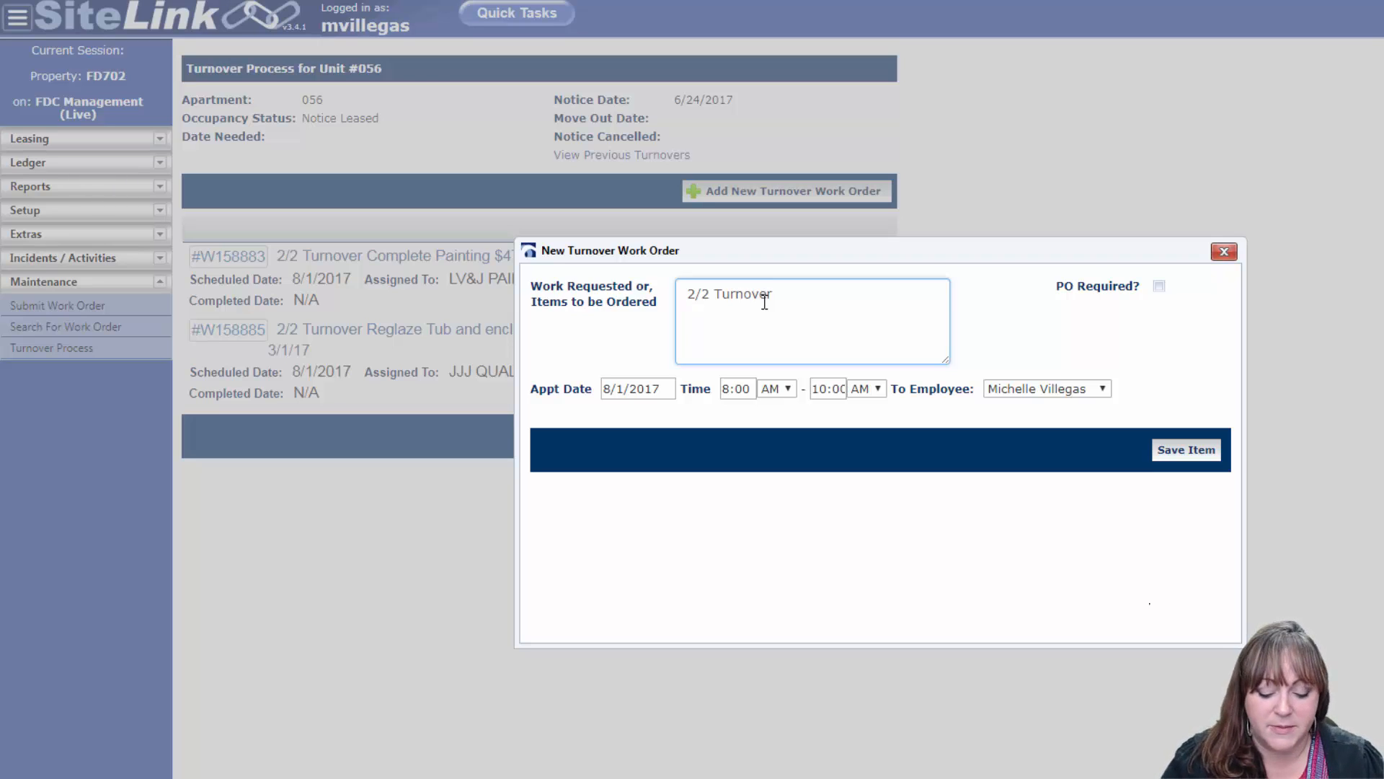
{"action": "type", "text": "replace "}
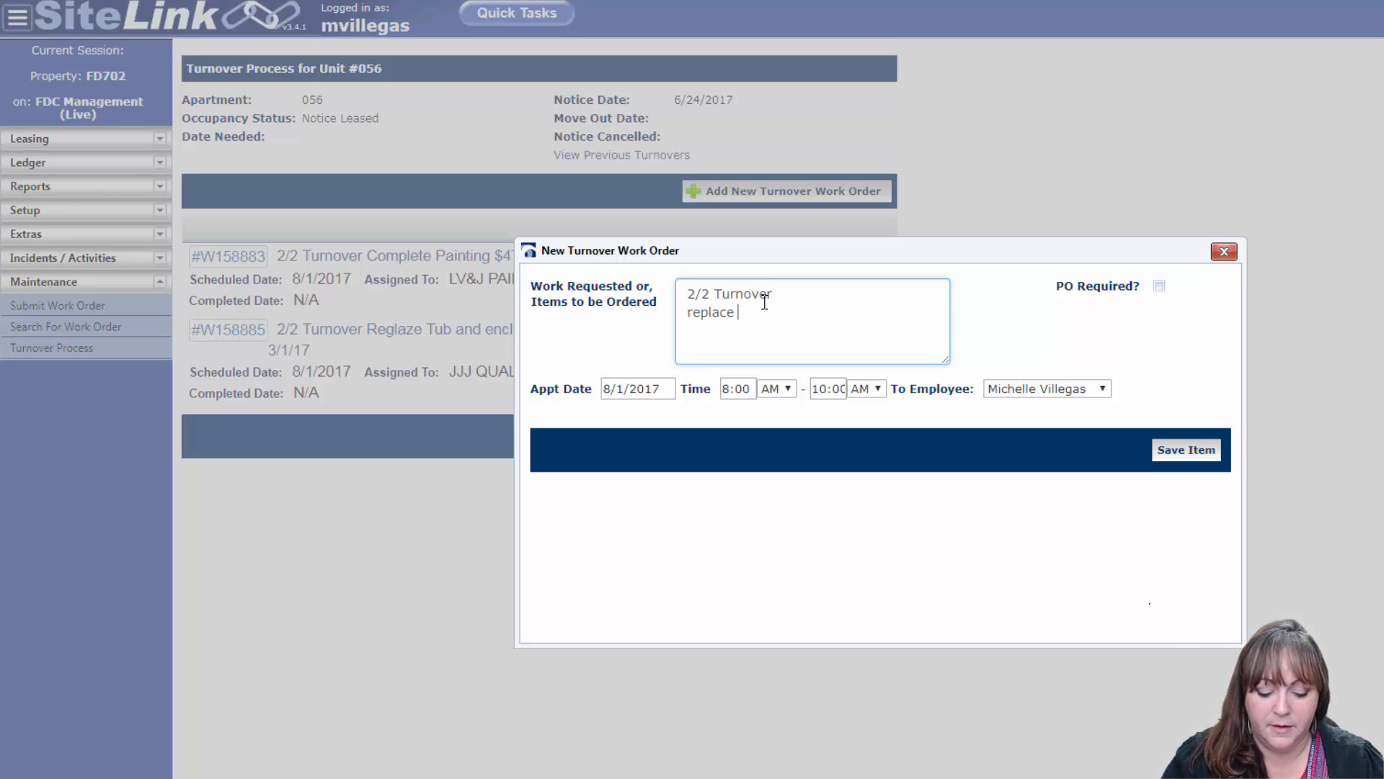
{"action": "type", "text": "carpet in li"}
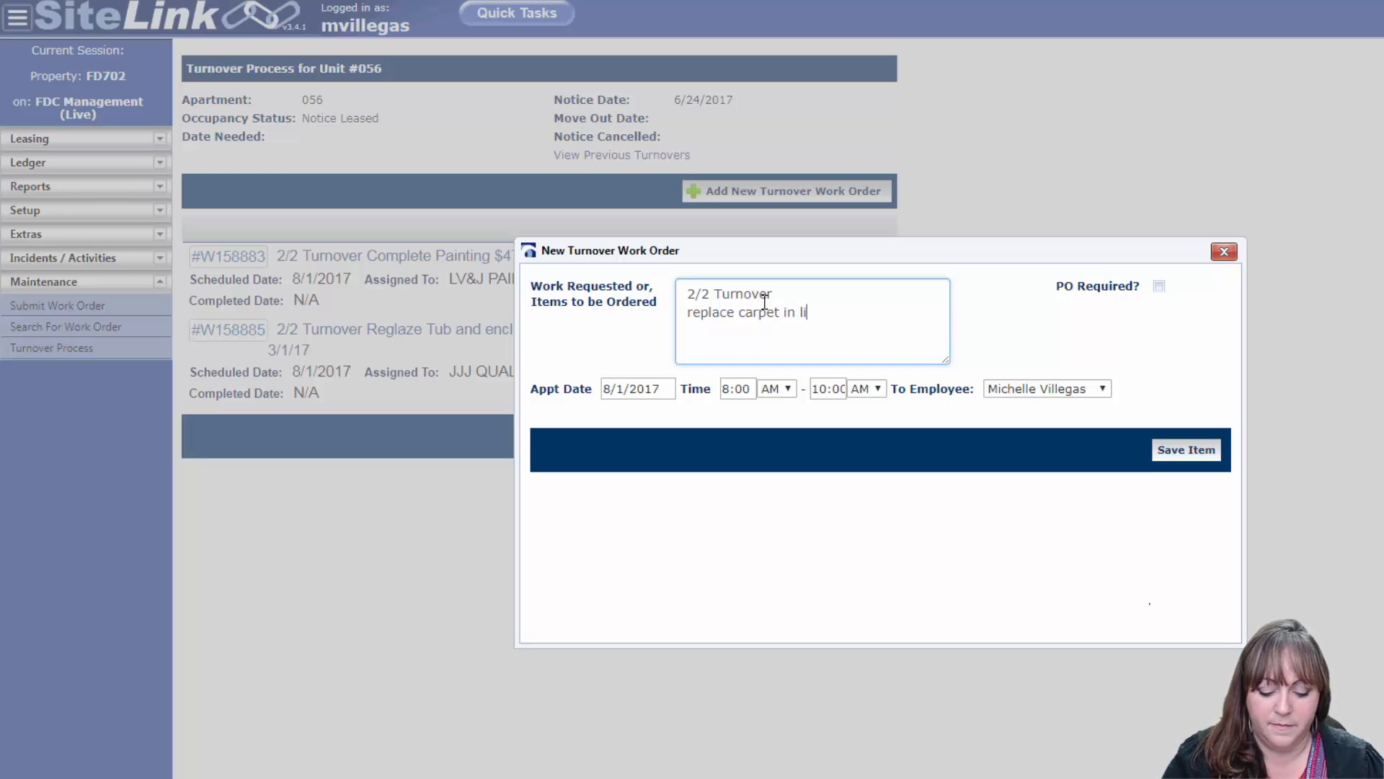
{"action": "type", "text": "ving room $"}
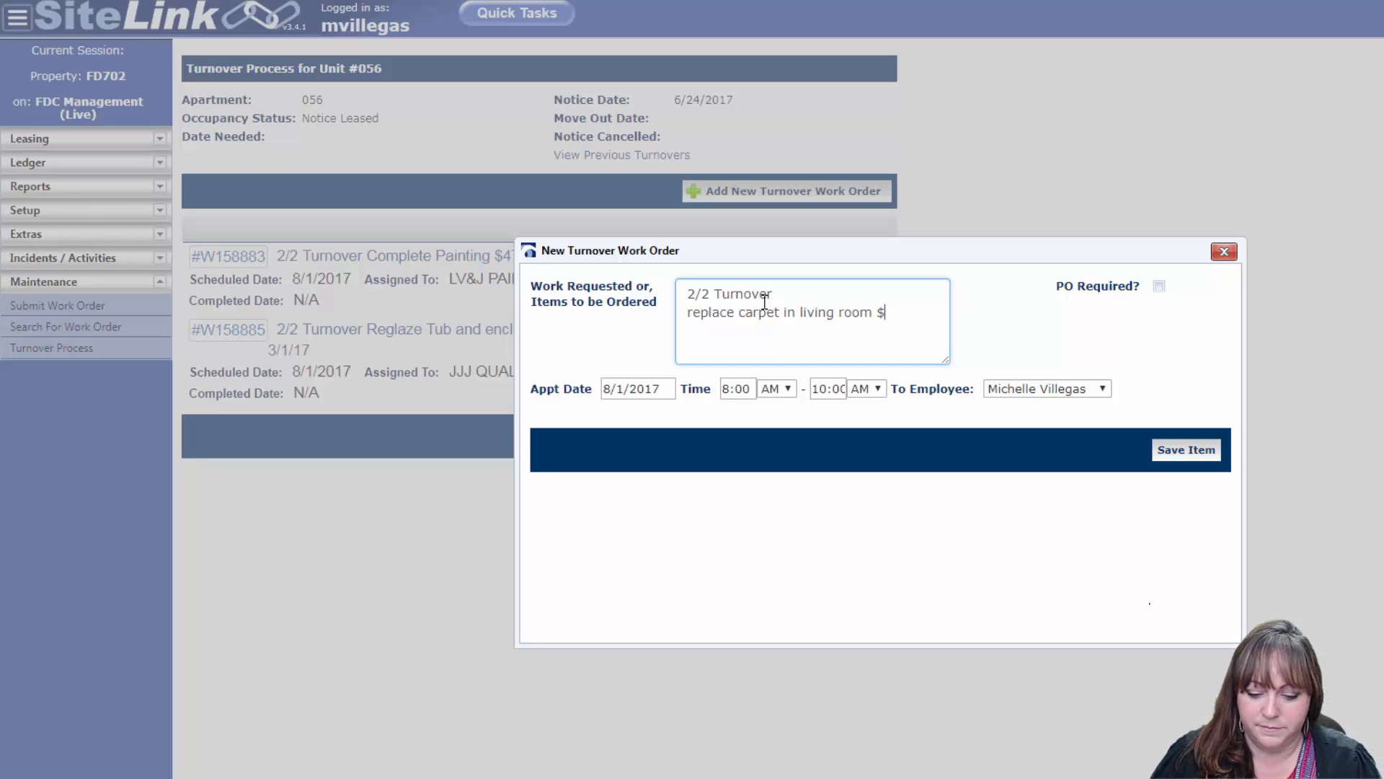
{"action": "type", "text": "360"}
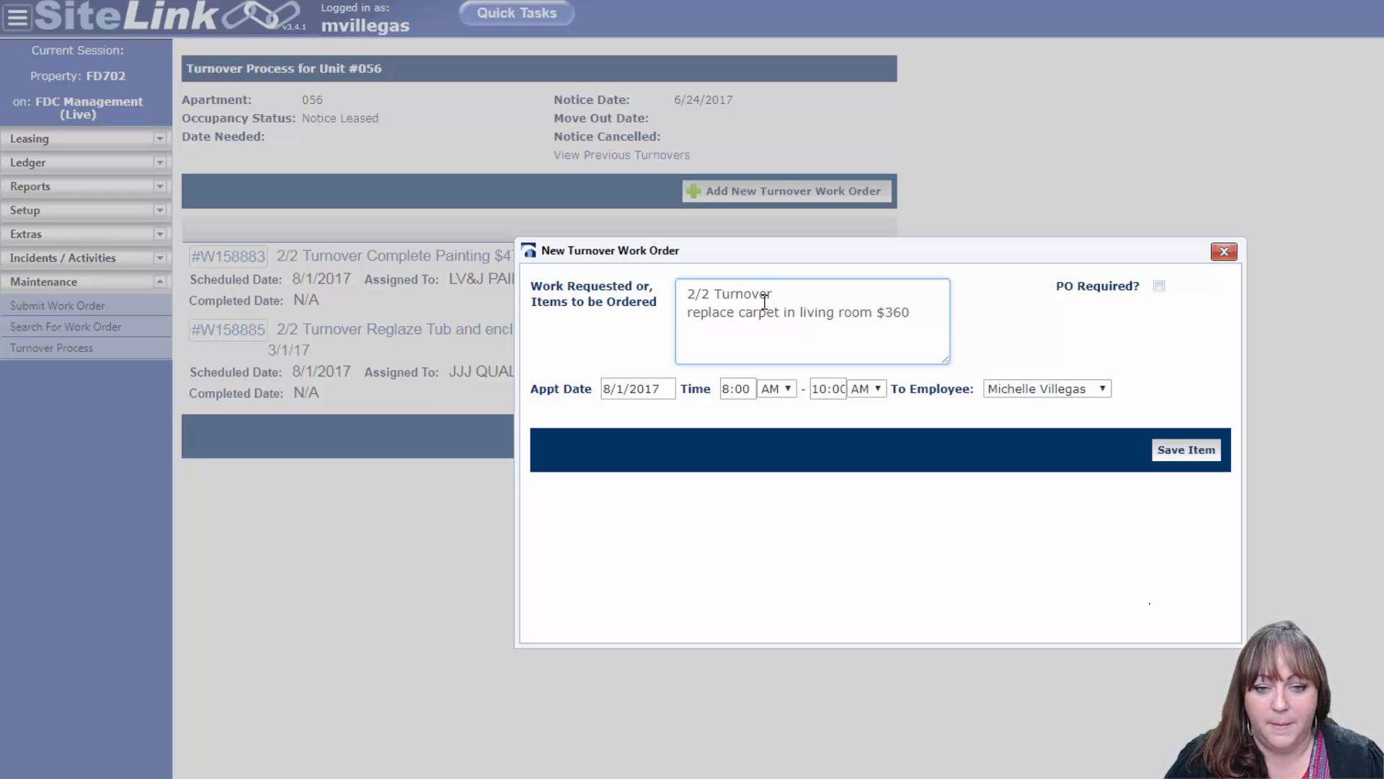
Add "Last Done 3/3/17" below a blank line at the end of the carpet request
{"action": "key", "text": "Return"}
{"action": "type", "text": "La"}
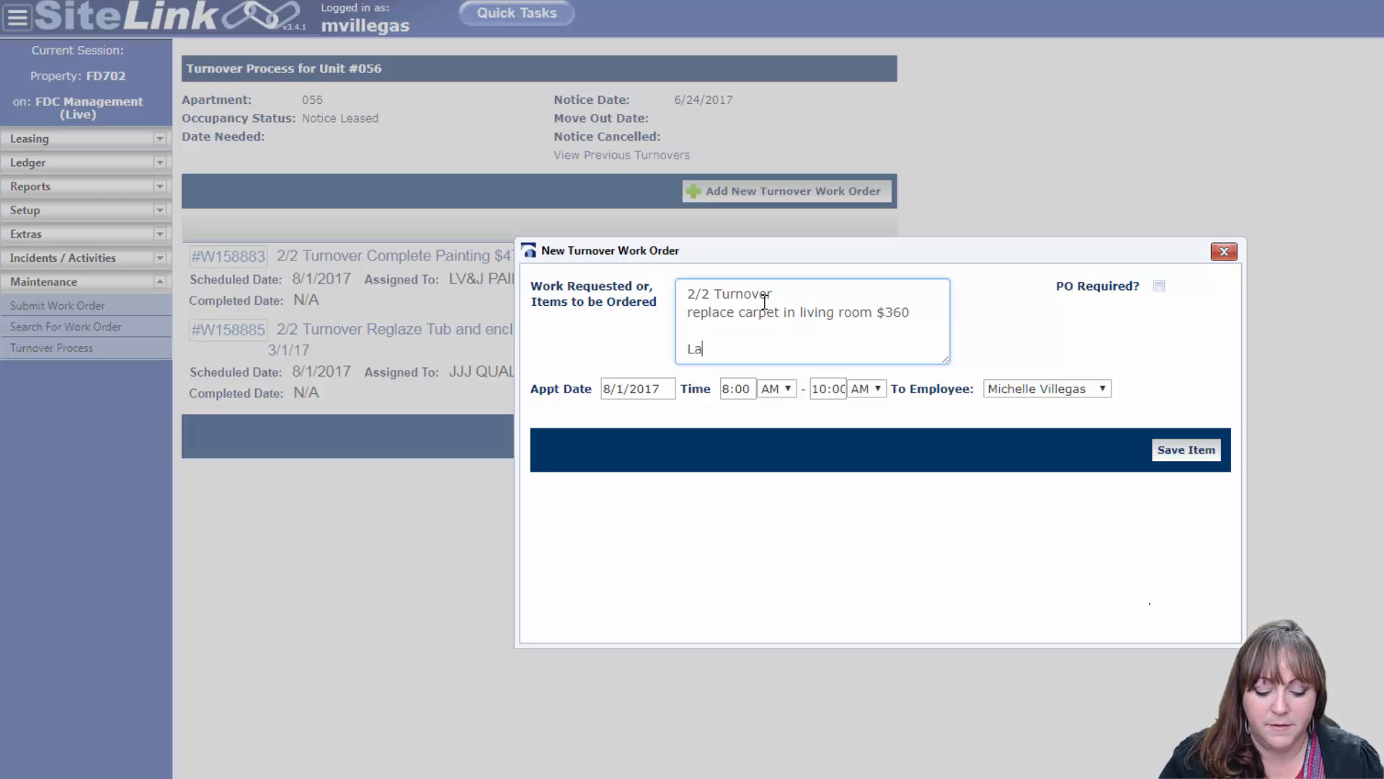
{"action": "type", "text": "st Done"}
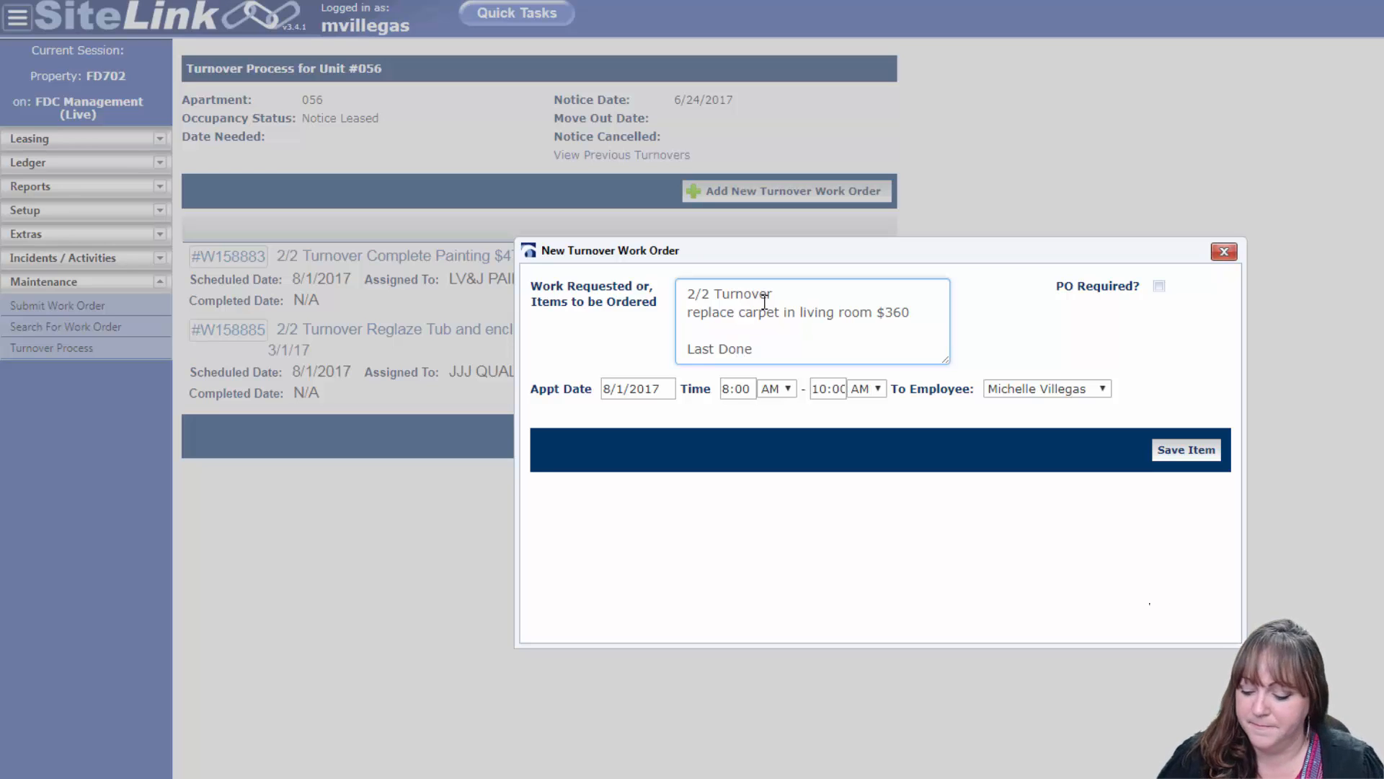
{"action": "type", "text": " 3/3/17"}
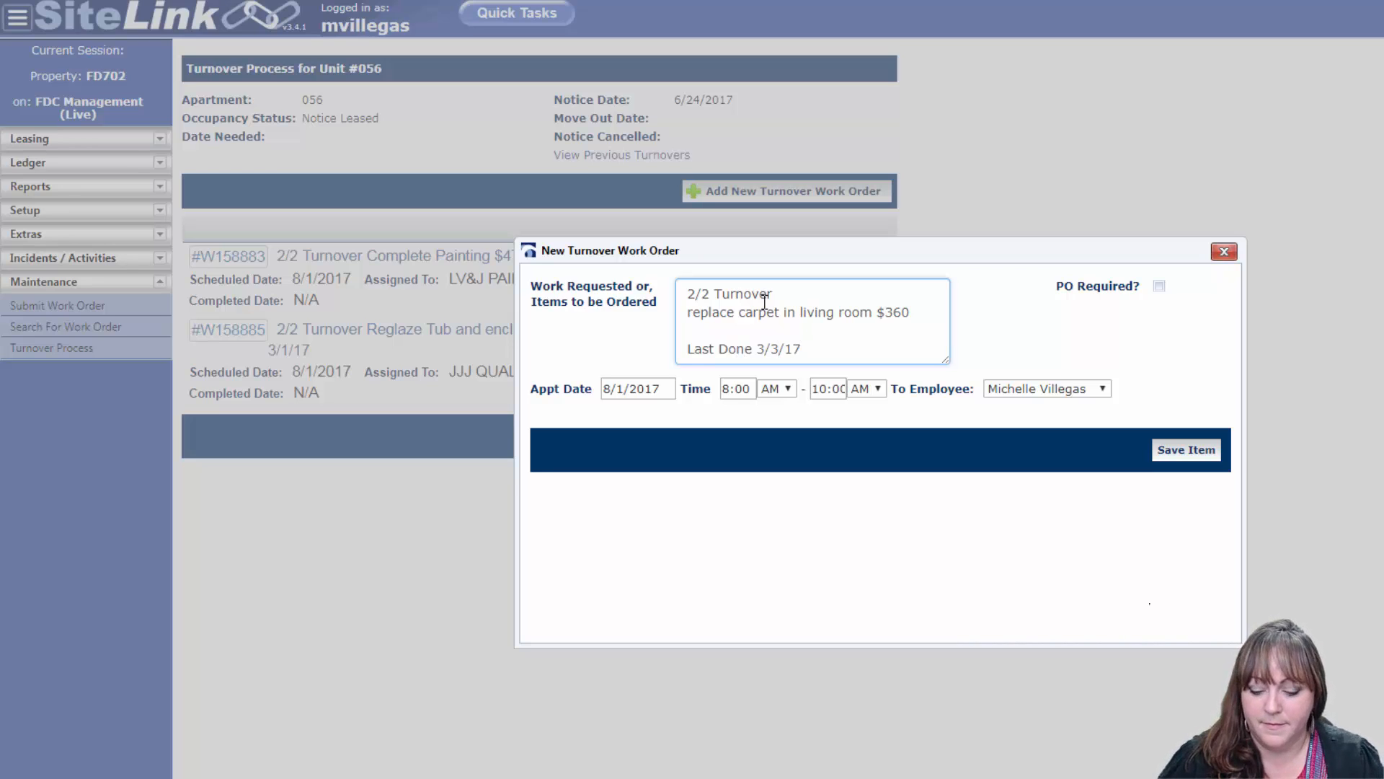
Correct the carpet request's last-done date to 3/3/15 and mark the work order as requiring a PO
{"action": "key", "text": "BackSpace"}
{"action": "type", "text": "5"}
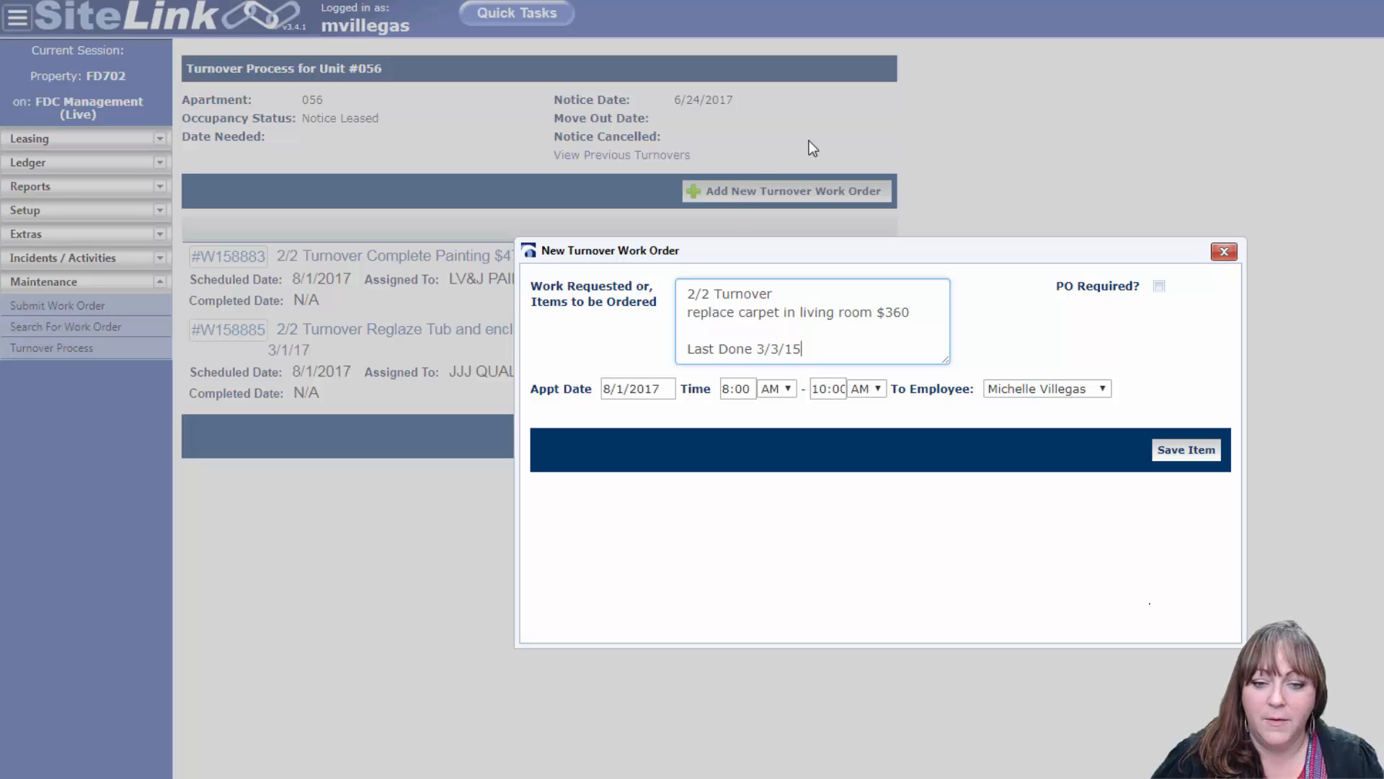
{"action": "left_click", "coordinate": [1158, 286]}
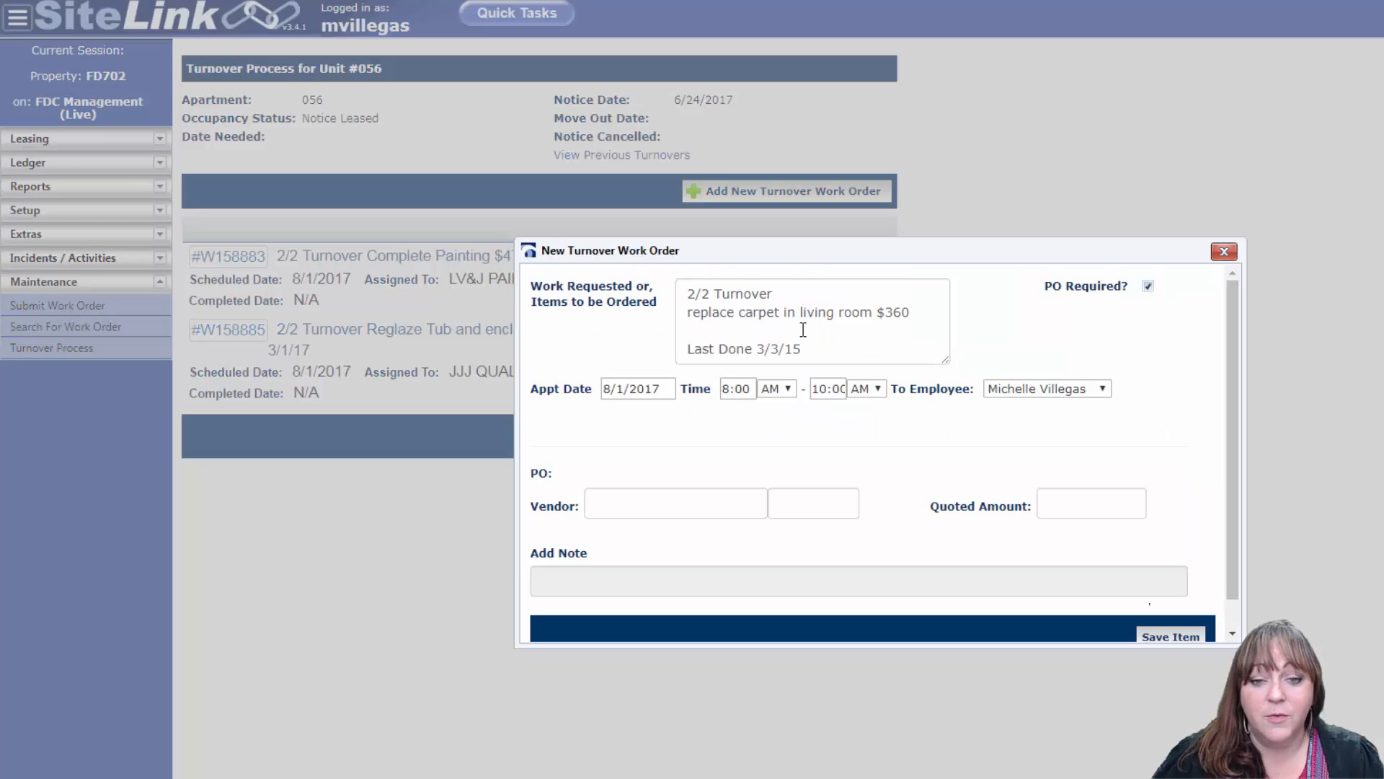
Set COLONIAL CARPET CO as the carpet work order's vendor with a quoted amount of 360.00
{"action": "left_click", "coordinate": [614, 499]}
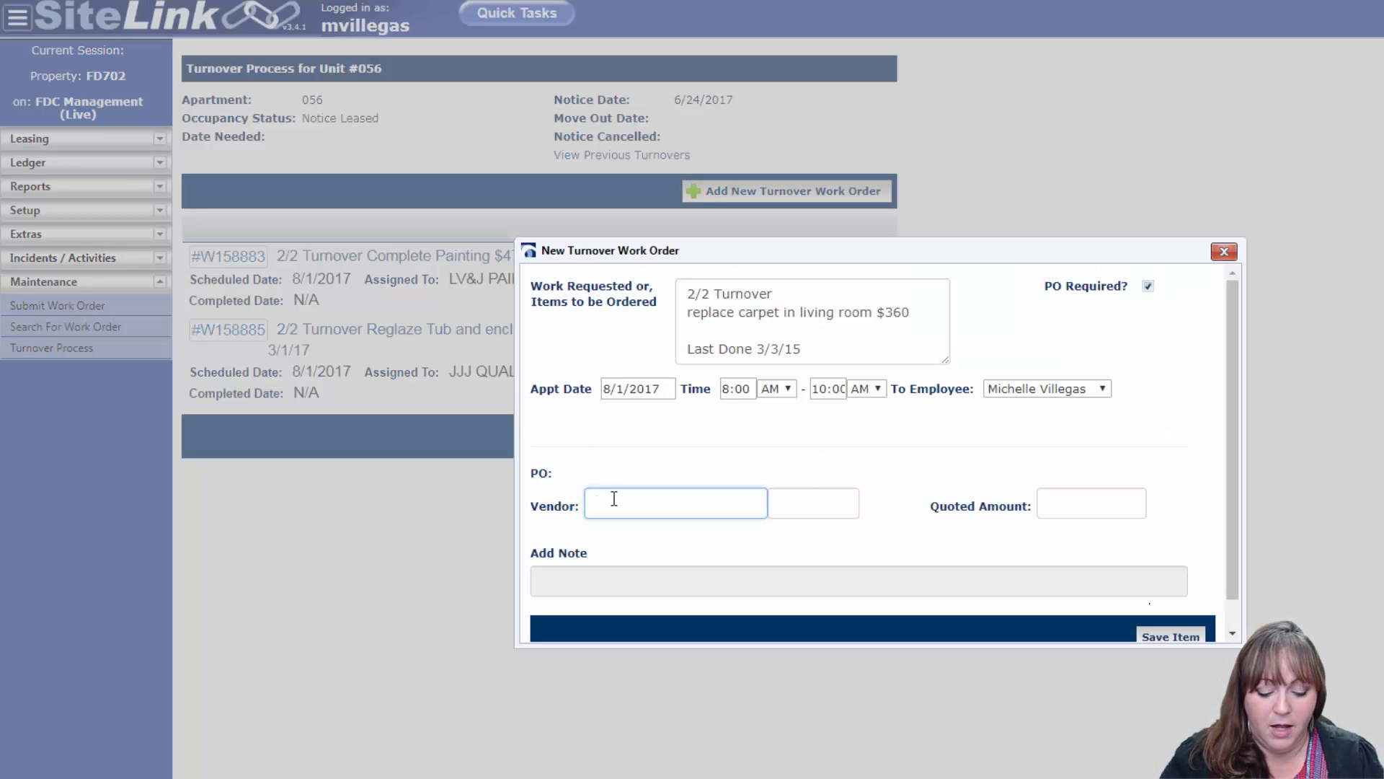
{"action": "type", "text": "colo"}
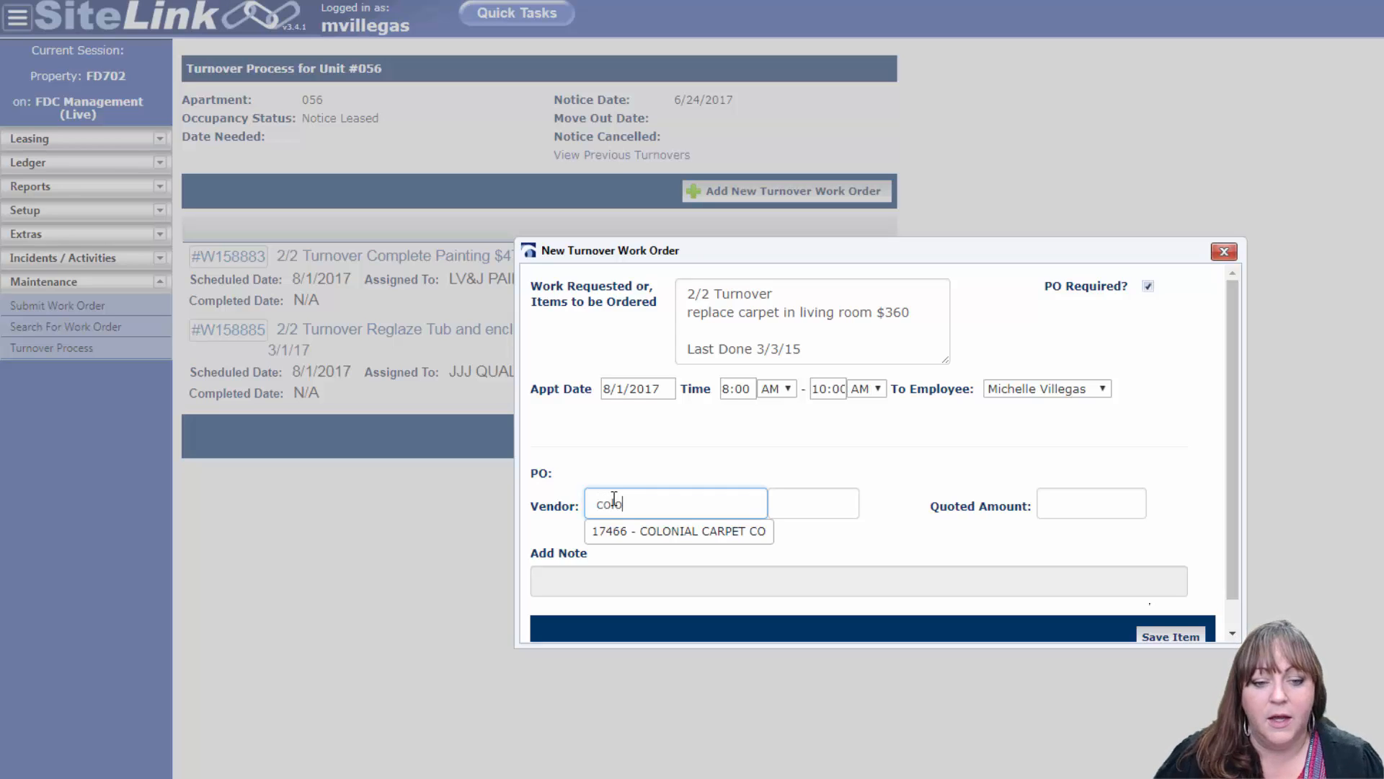
{"action": "left_click", "coordinate": [646, 530]}
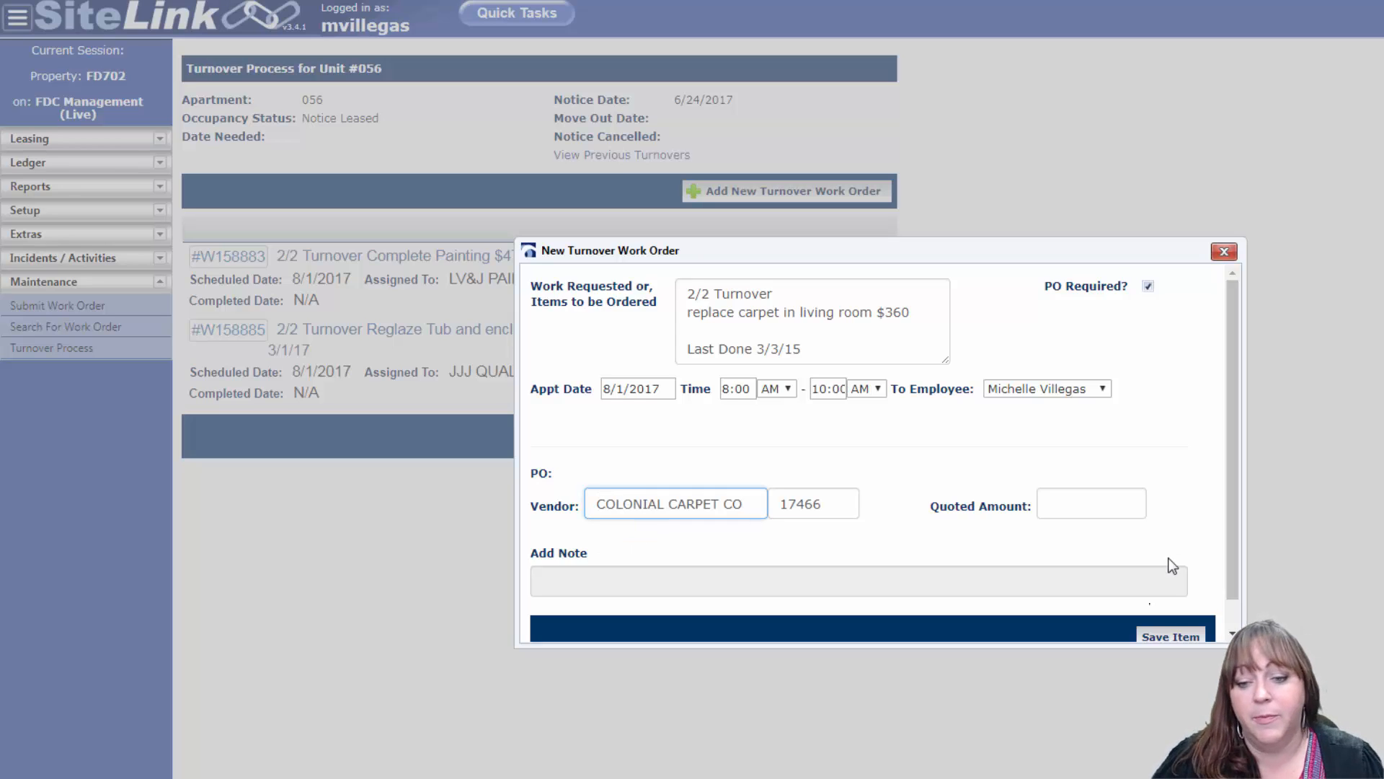
{"action": "left_click", "coordinate": [1130, 503]}
{"action": "type", "text": "360"}
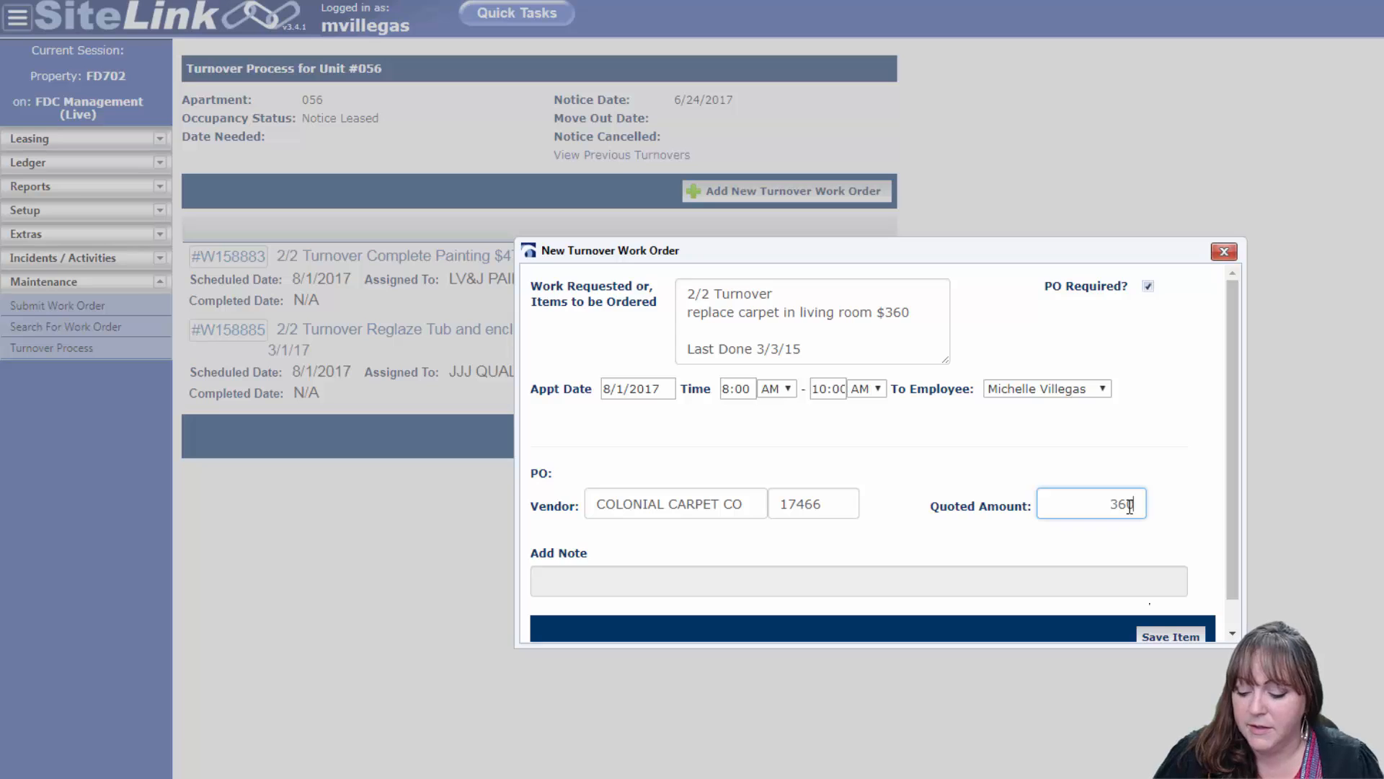
{"action": "type", "text": ".00"}
Set the carpet appointment date to 8/2/2017 and save the work order
{"action": "left_click", "coordinate": [657, 389]}
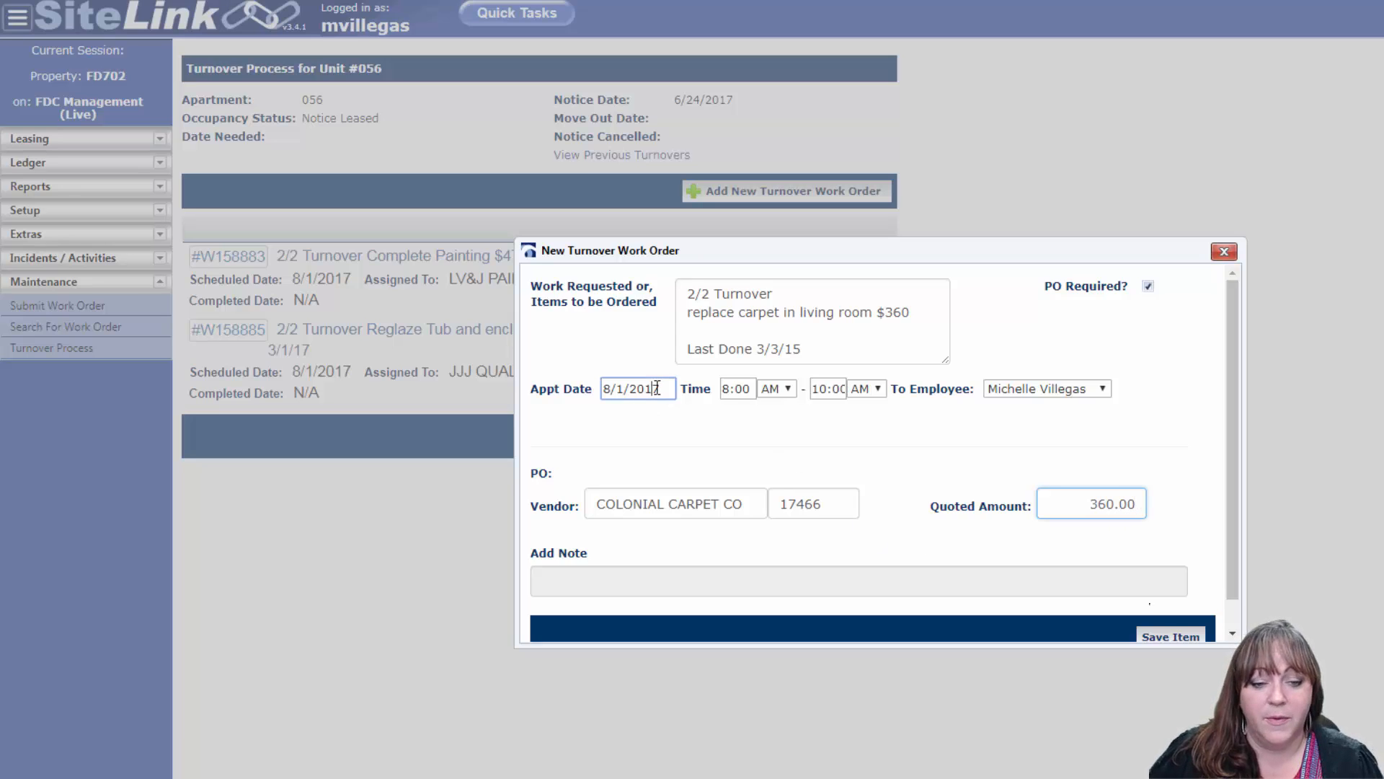
{"action": "left_click", "coordinate": [682, 559]}
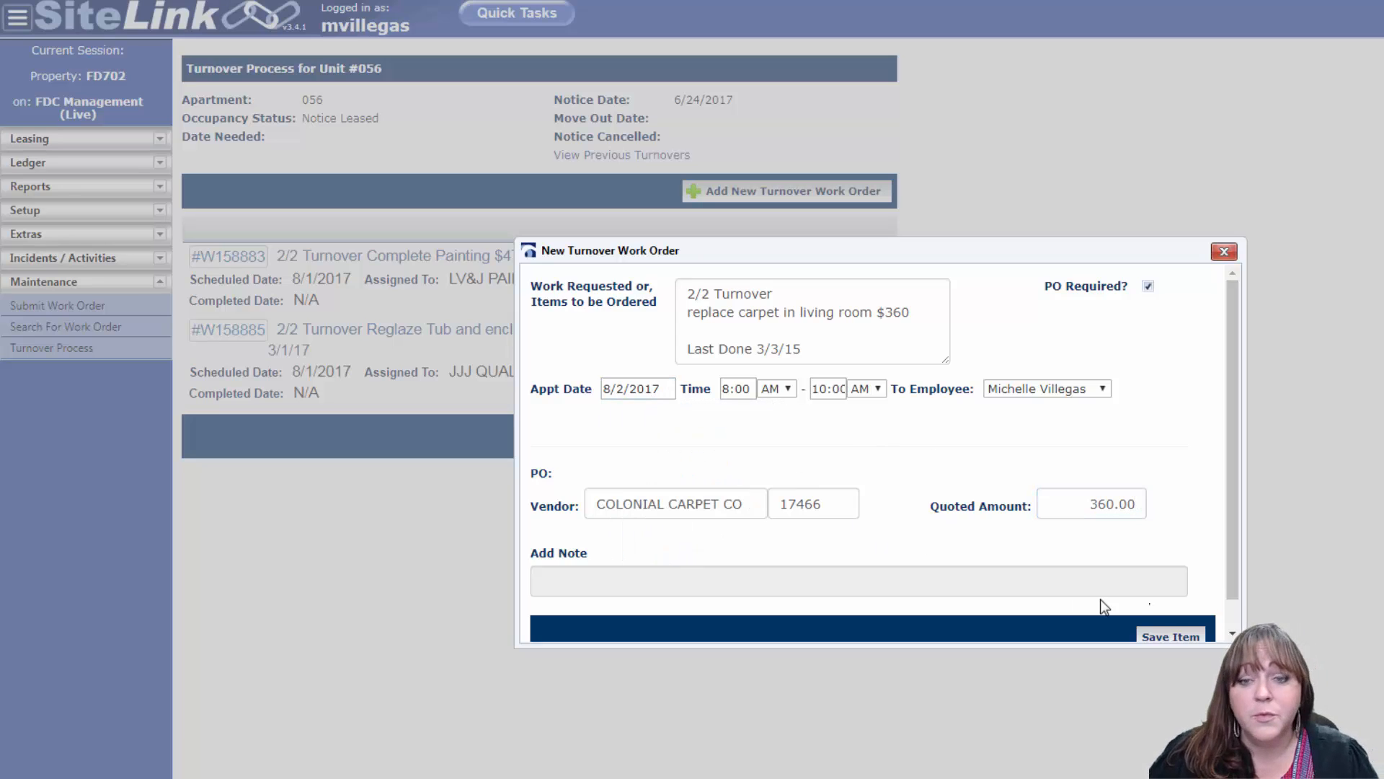
{"action": "left_click", "coordinate": [1172, 637]}
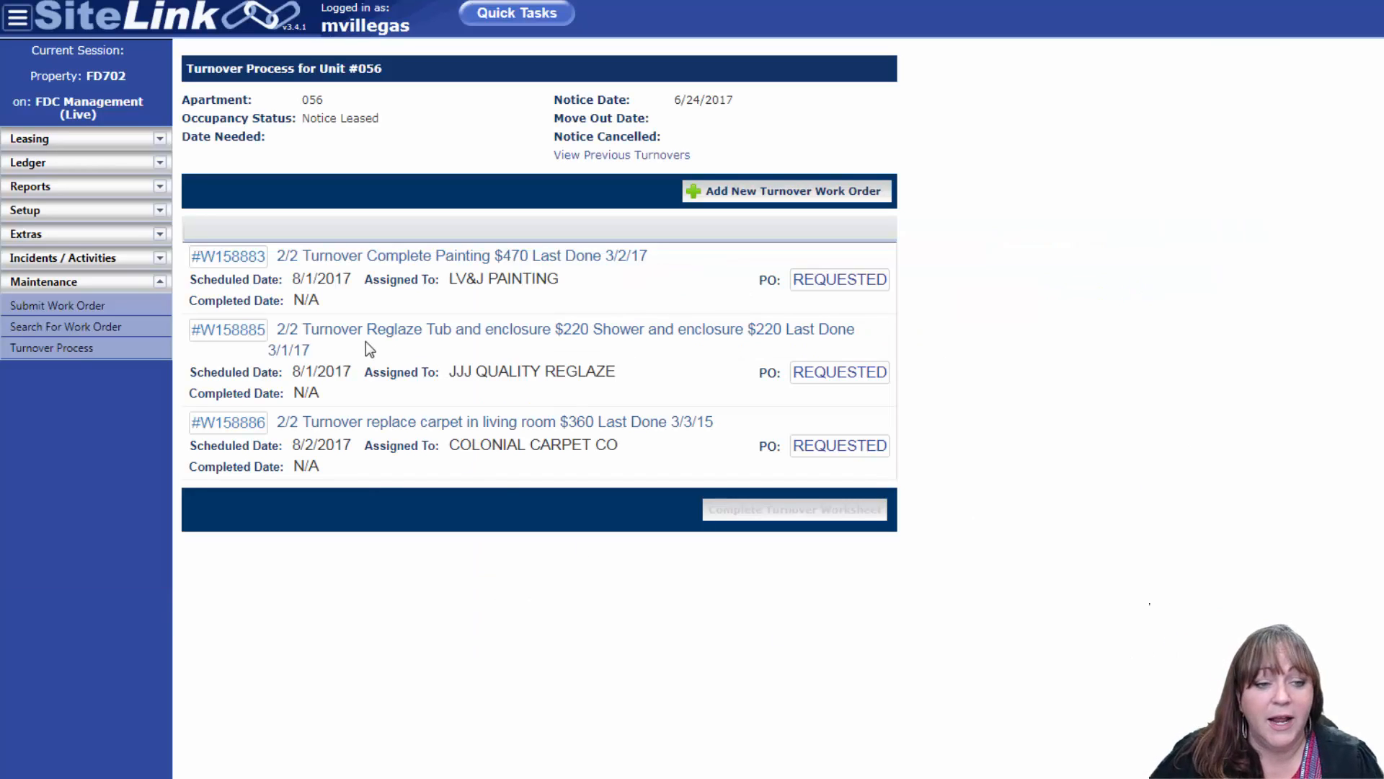
Start another turnover work order requesting "remove all the hardware for reglaze"
{"action": "left_click", "coordinate": [750, 194]}
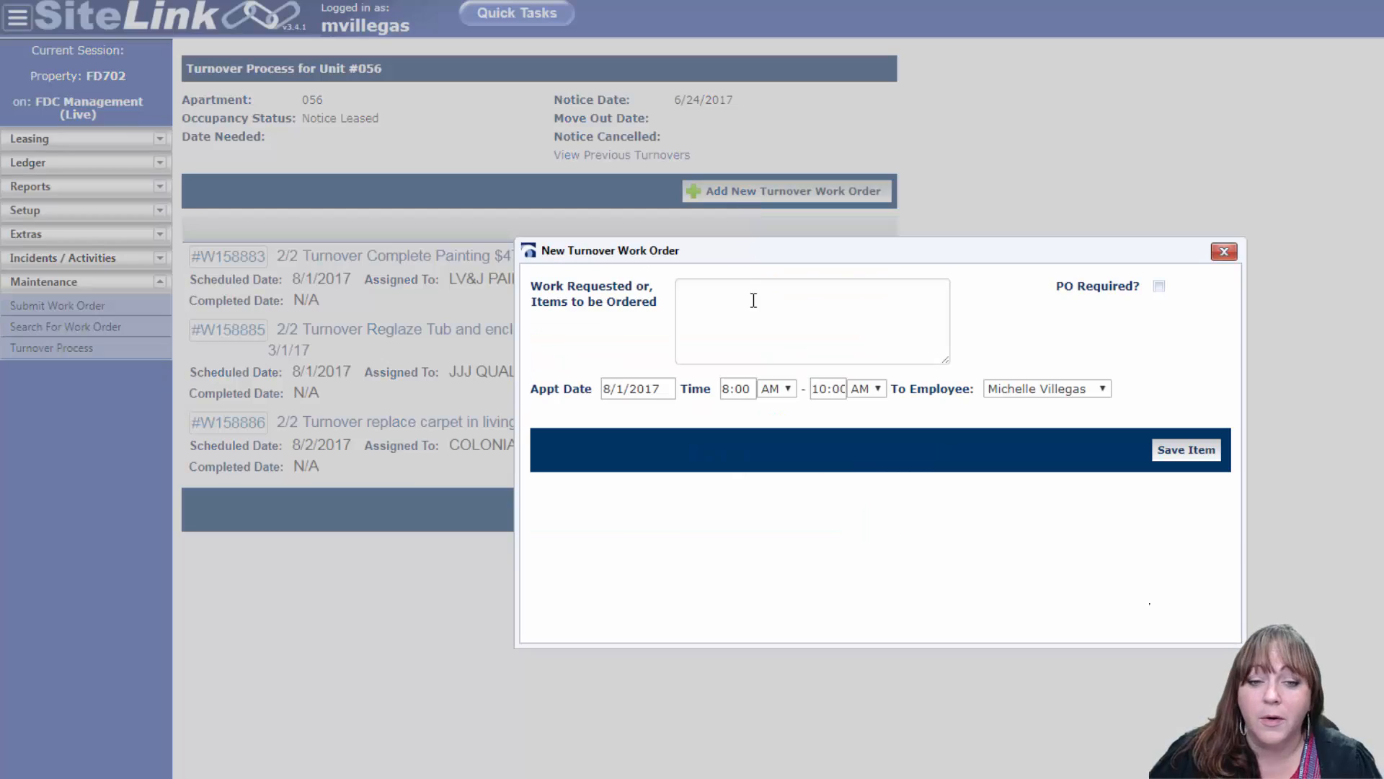
{"action": "left_click", "coordinate": [746, 304]}
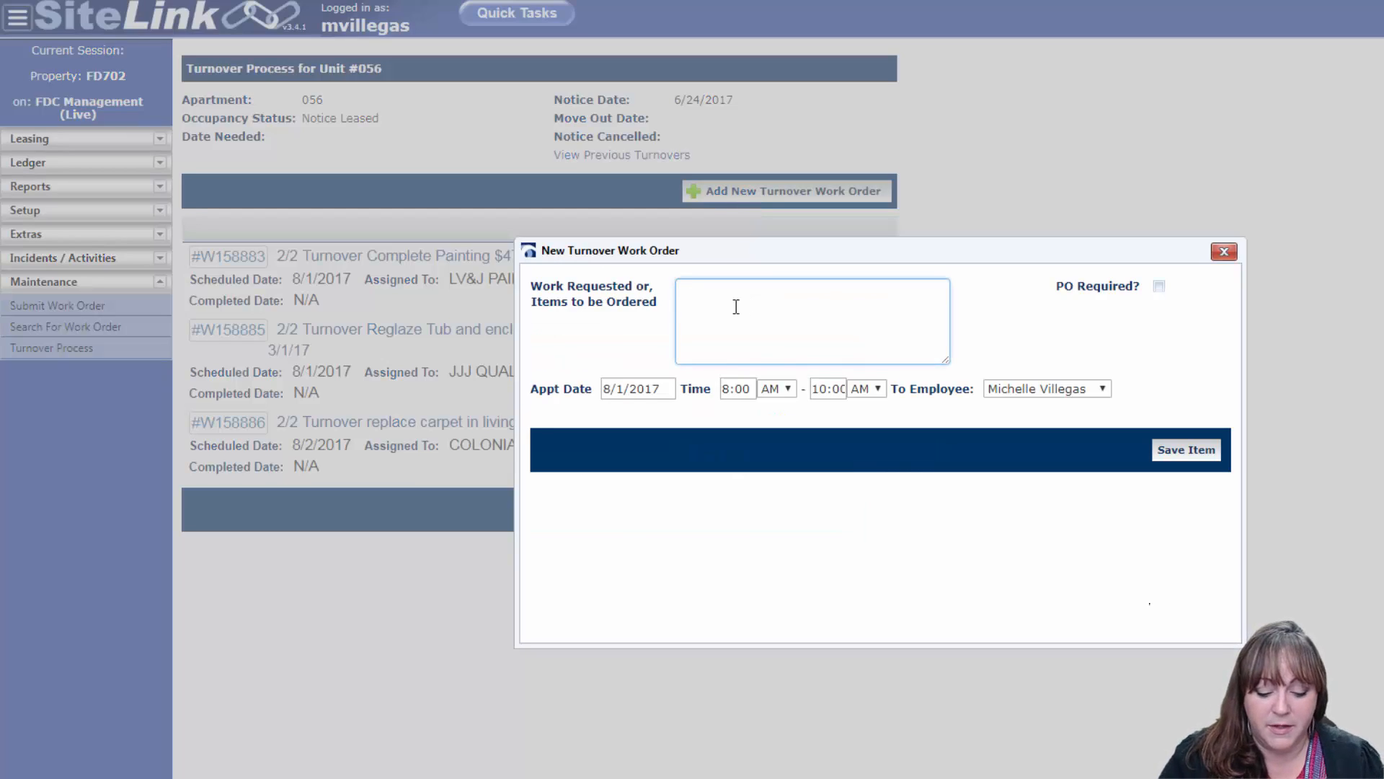
{"action": "type", "text": "remove all t"}
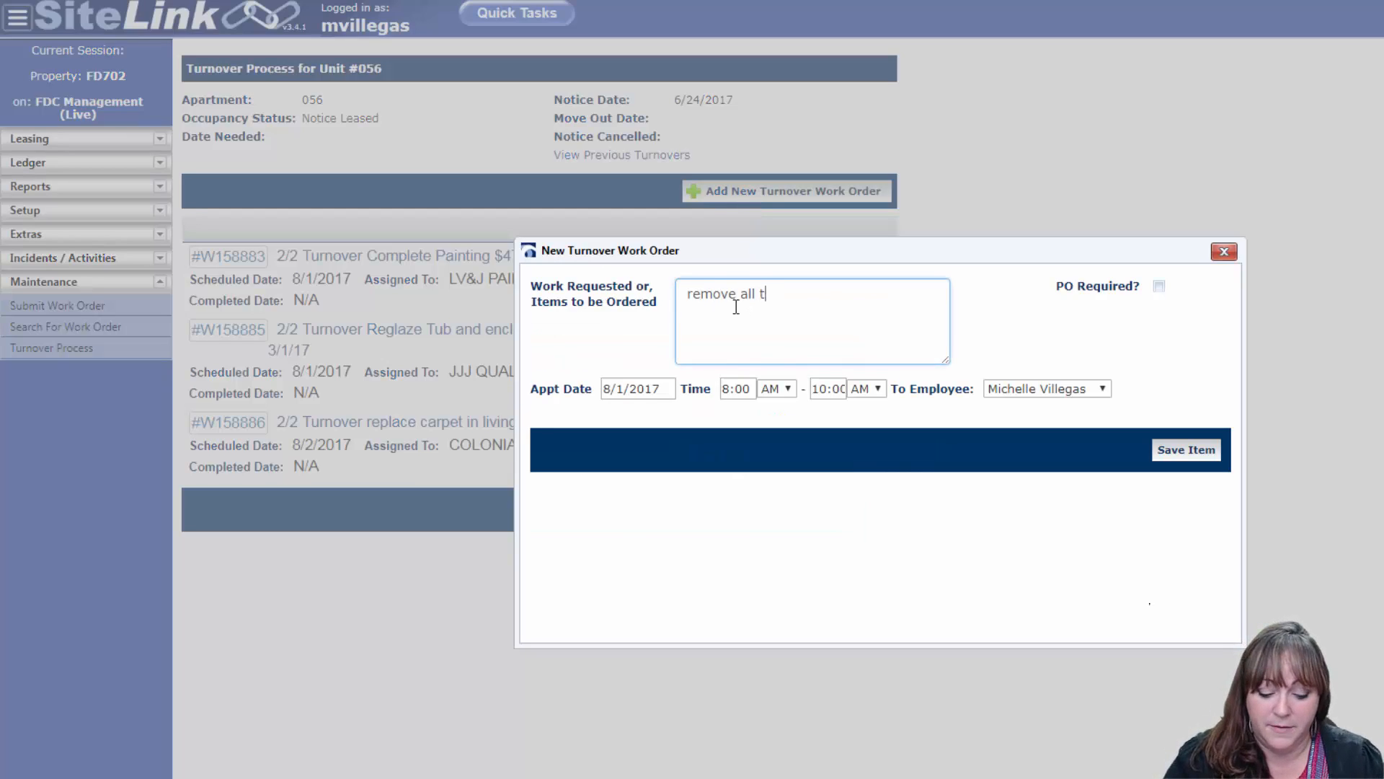
{"action": "type", "text": "he hardward"}
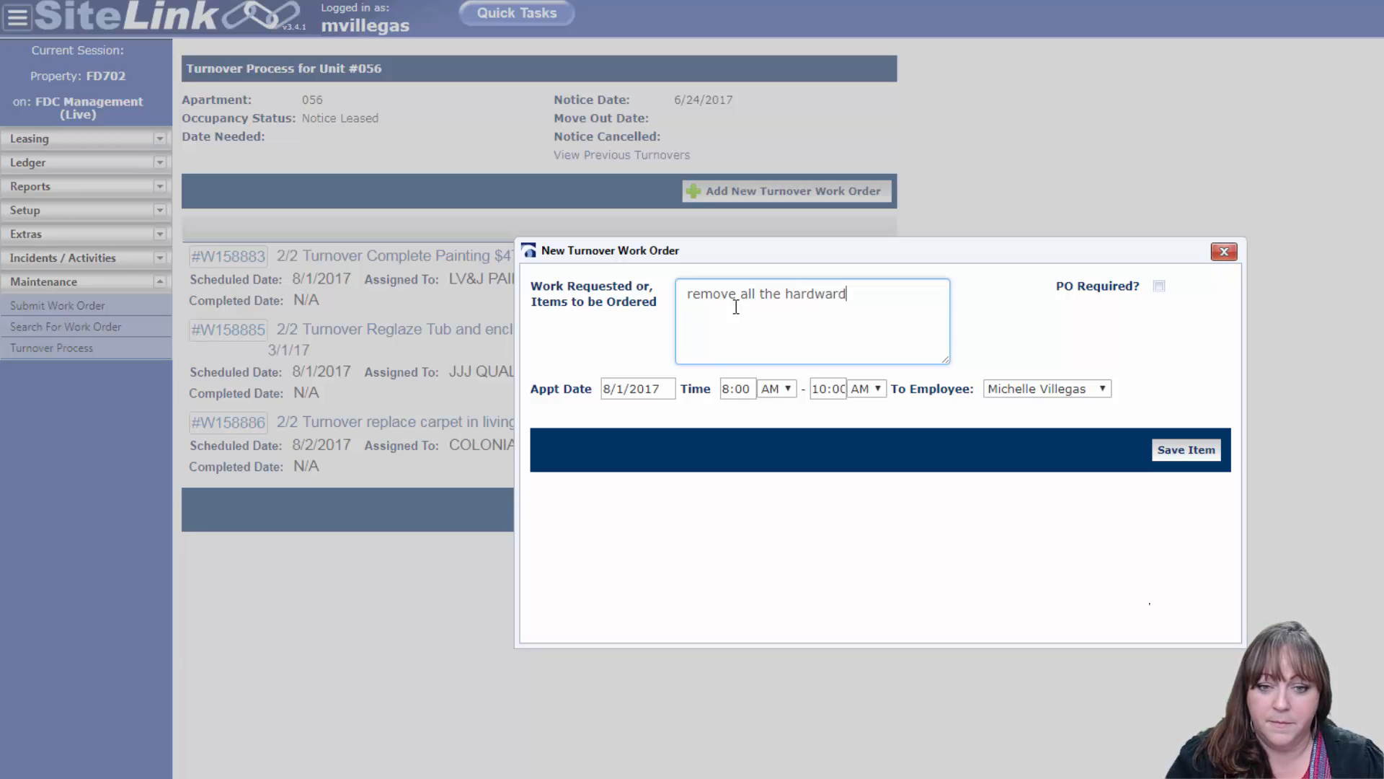
{"action": "key", "text": "BackSpace"}
{"action": "type", "text": "e to"}
{"action": "key", "text": "BackSpace"}
{"action": "key", "text": "BackSpace"}
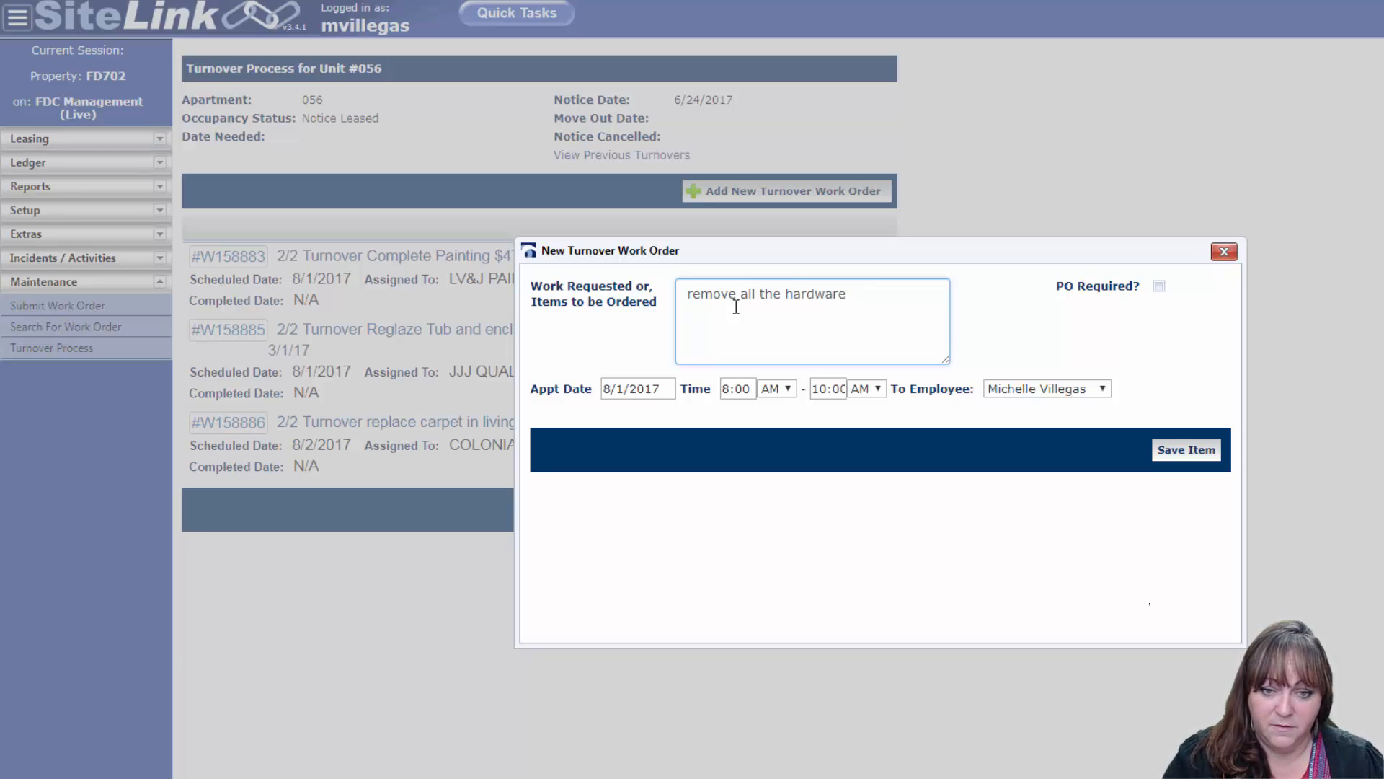
{"action": "type", "text": "for re"}
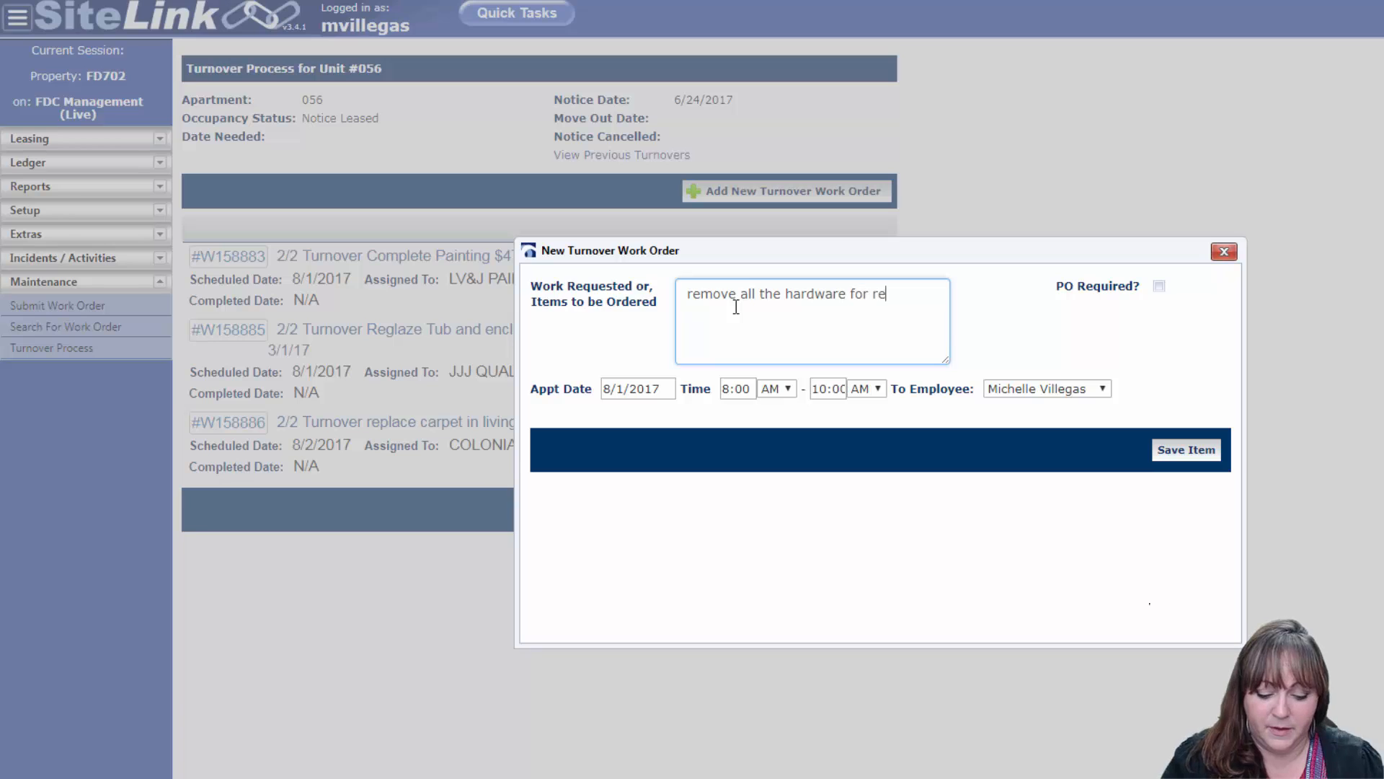
{"action": "type", "text": "glaze"}
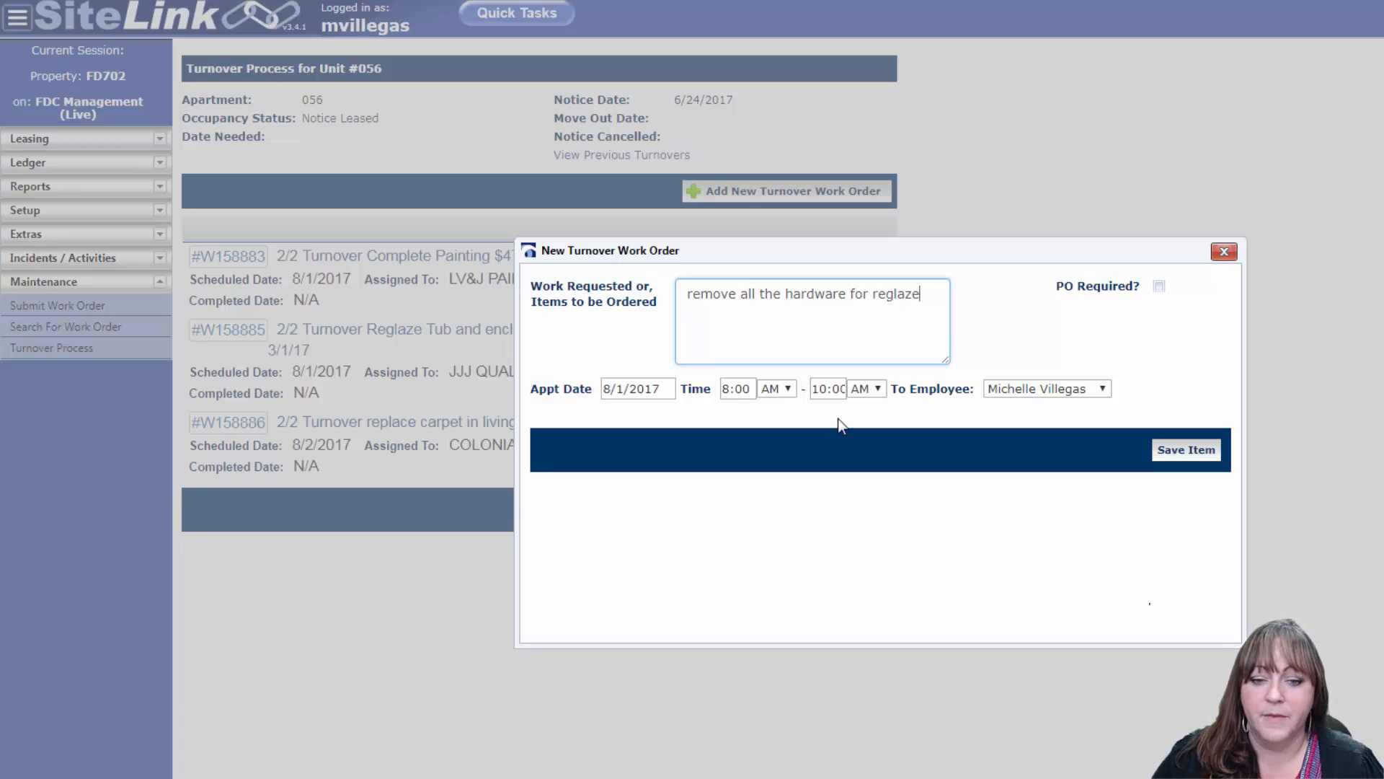
Choose 8/1/2017 as the hardware removal appointment date and save the work order without a PO
{"action": "key", "text": "Tab"}
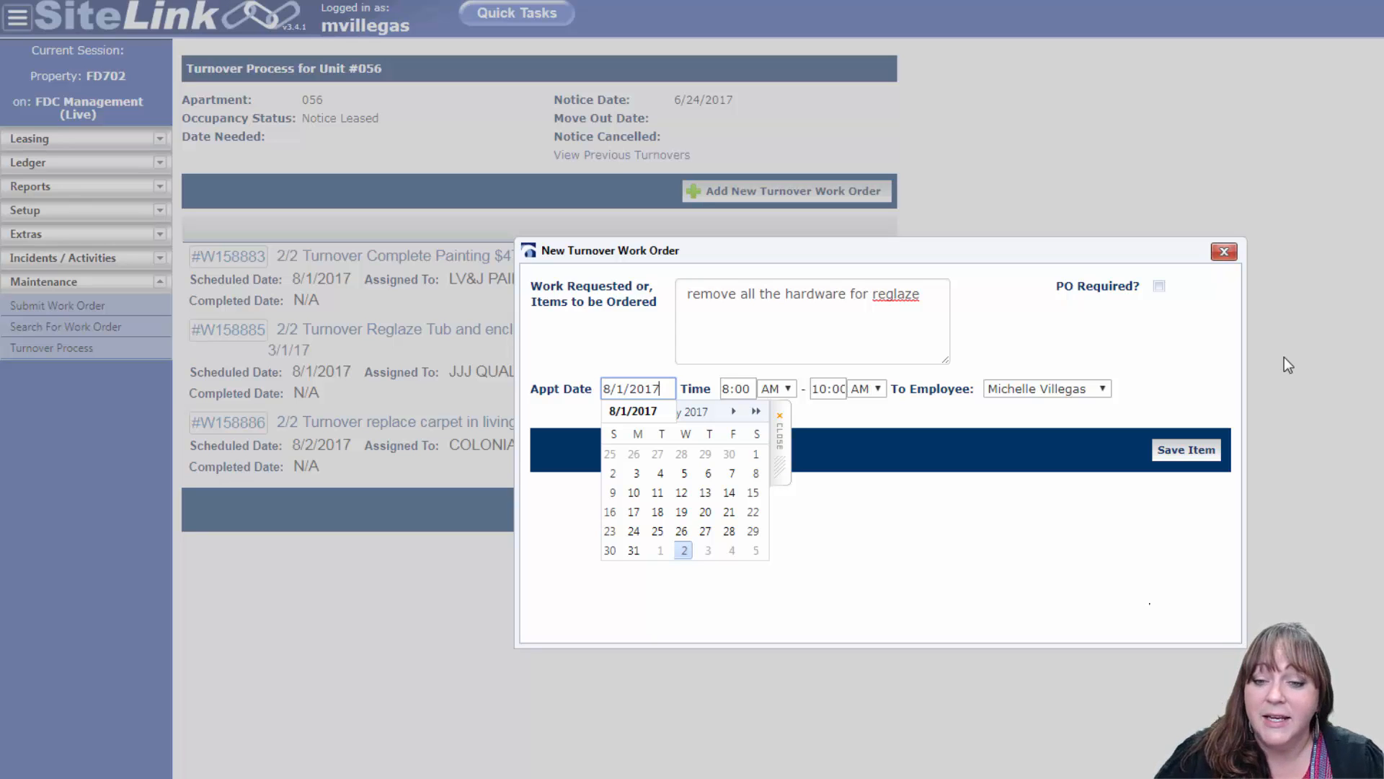
{"action": "left_click", "coordinate": [791, 328]}
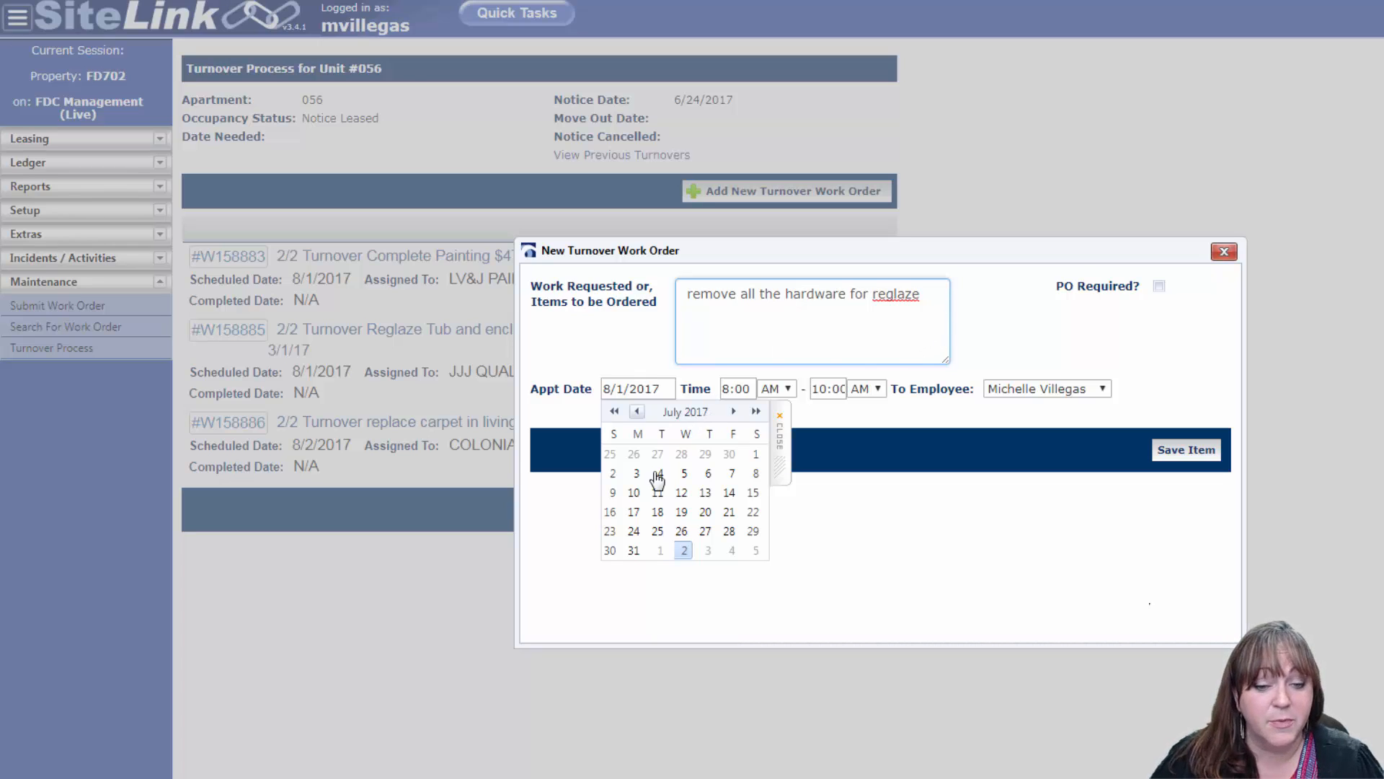
{"action": "left_click", "coordinate": [660, 550]}
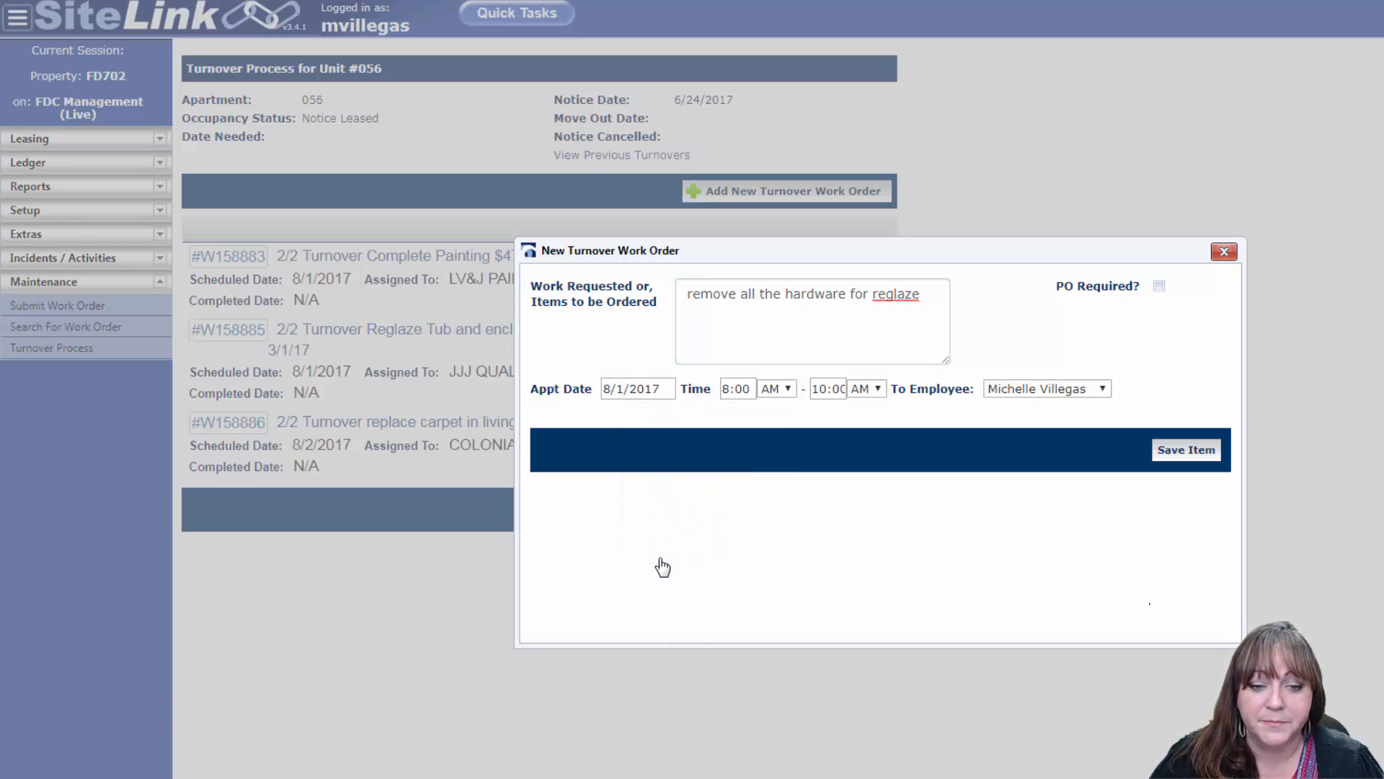
{"action": "left_click", "coordinate": [1180, 451]}
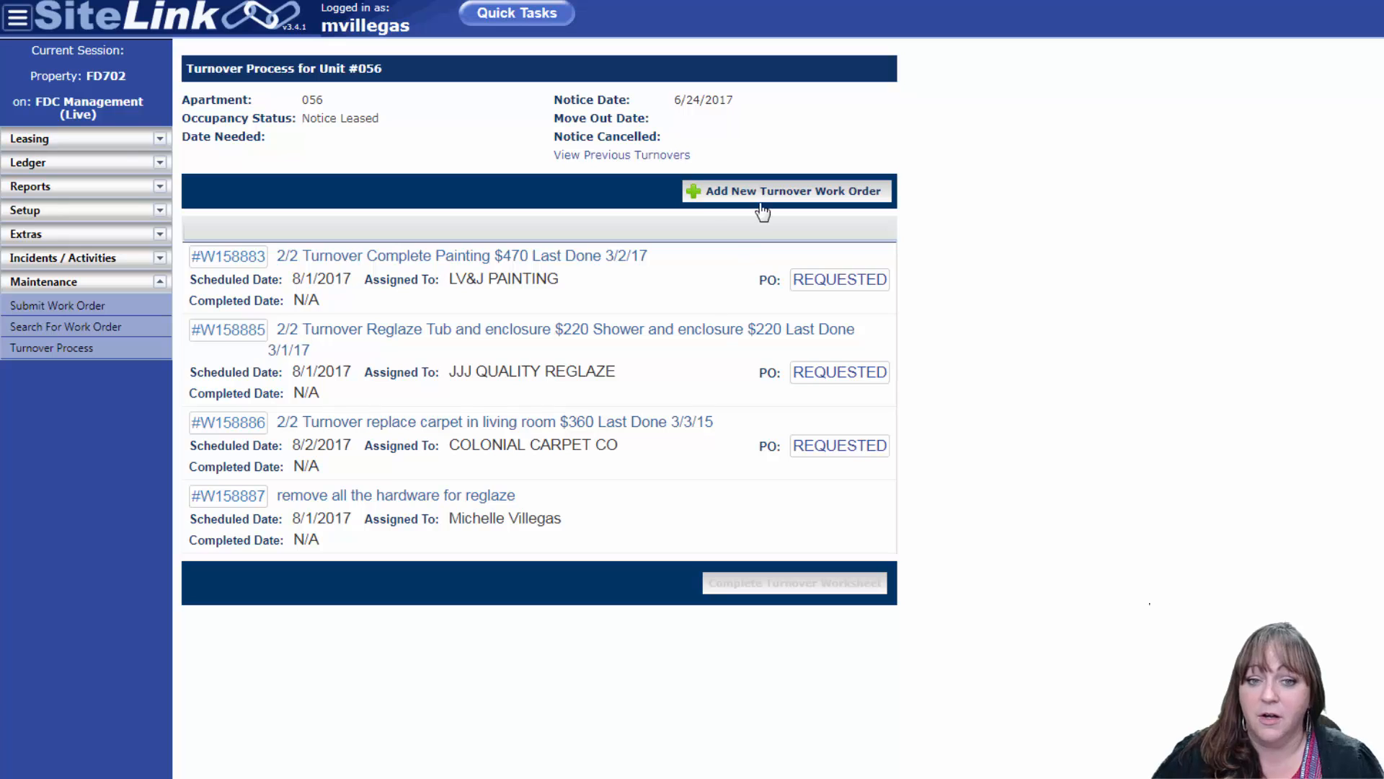
Start another turnover work order requesting "2/2 Turnover" and, on the next line, "6' Baseboards"
{"action": "left_click", "coordinate": [764, 192]}
{"action": "left_click", "coordinate": [809, 288]}
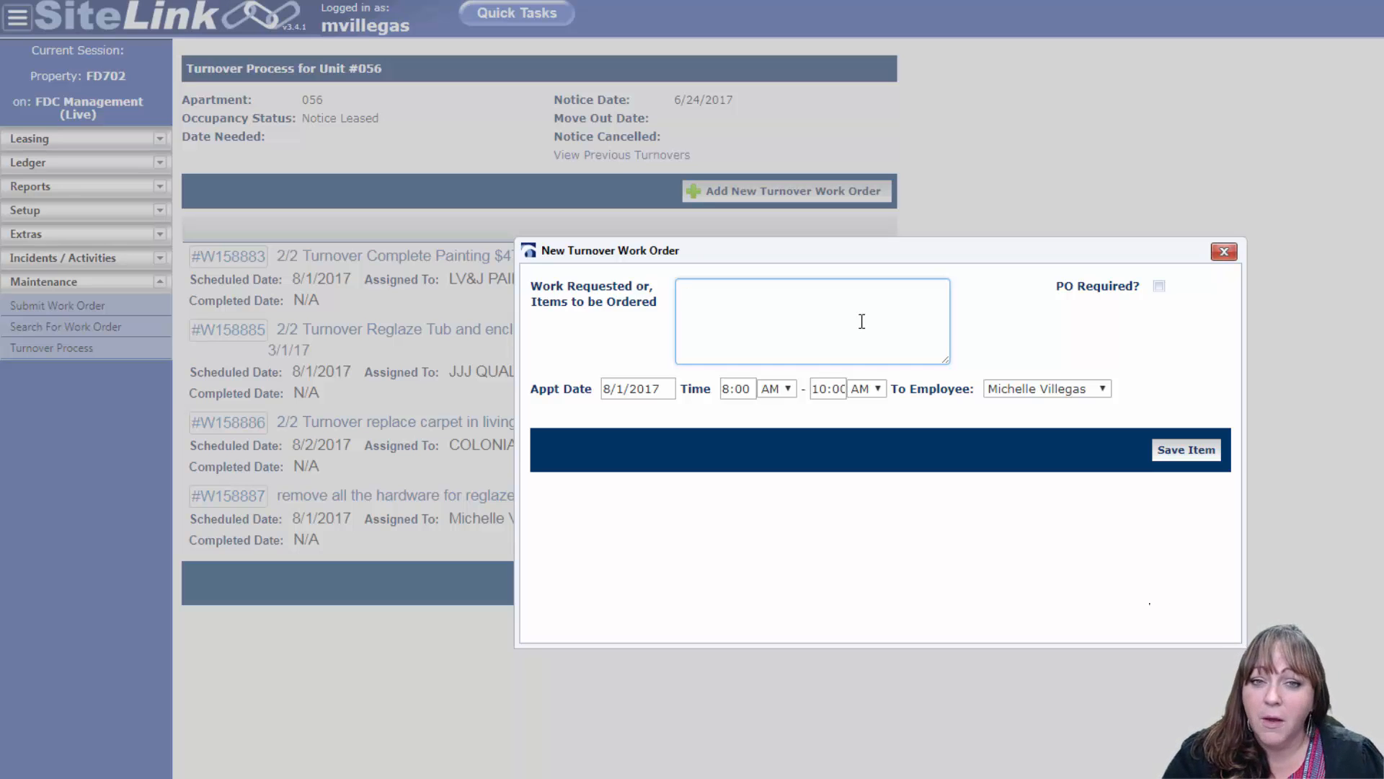
{"action": "type", "text": "2/2"}
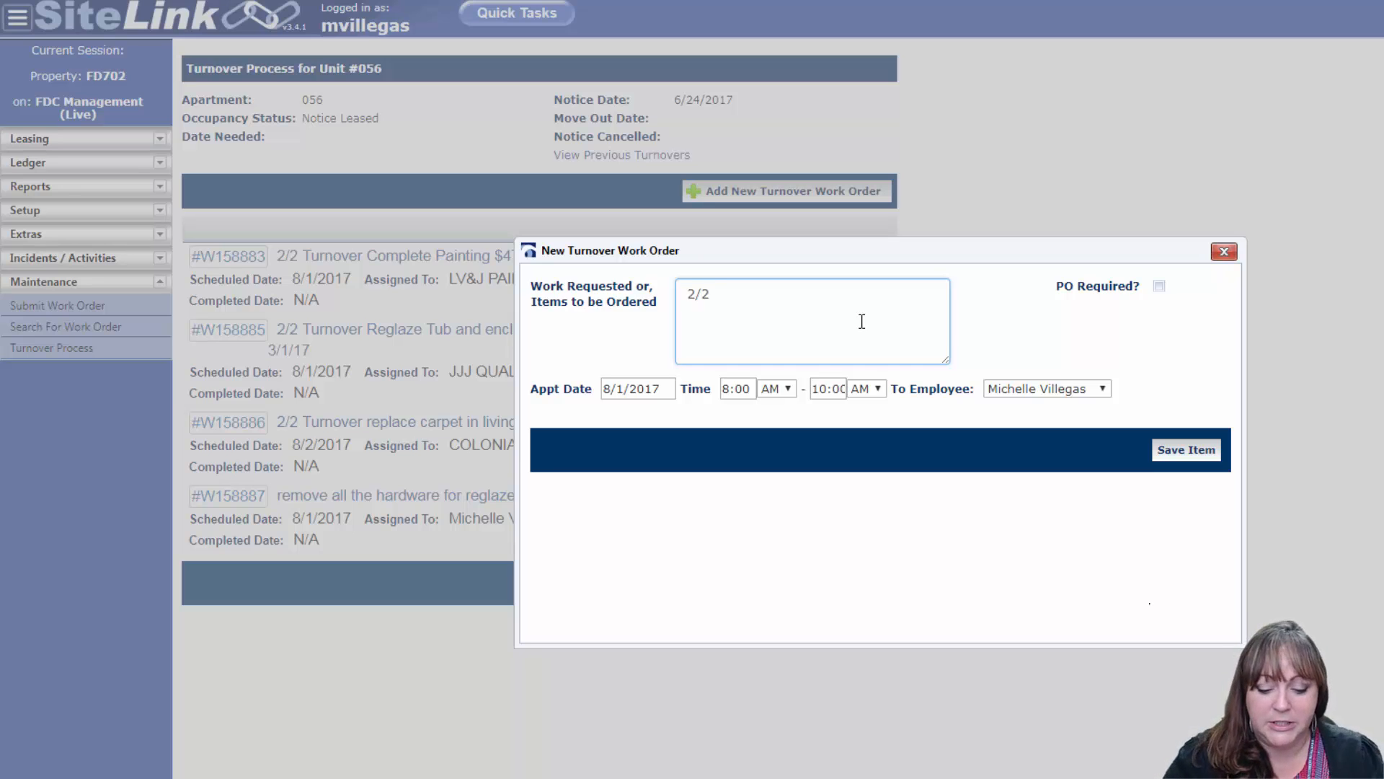
{"action": "type", "text": " Turnover"}
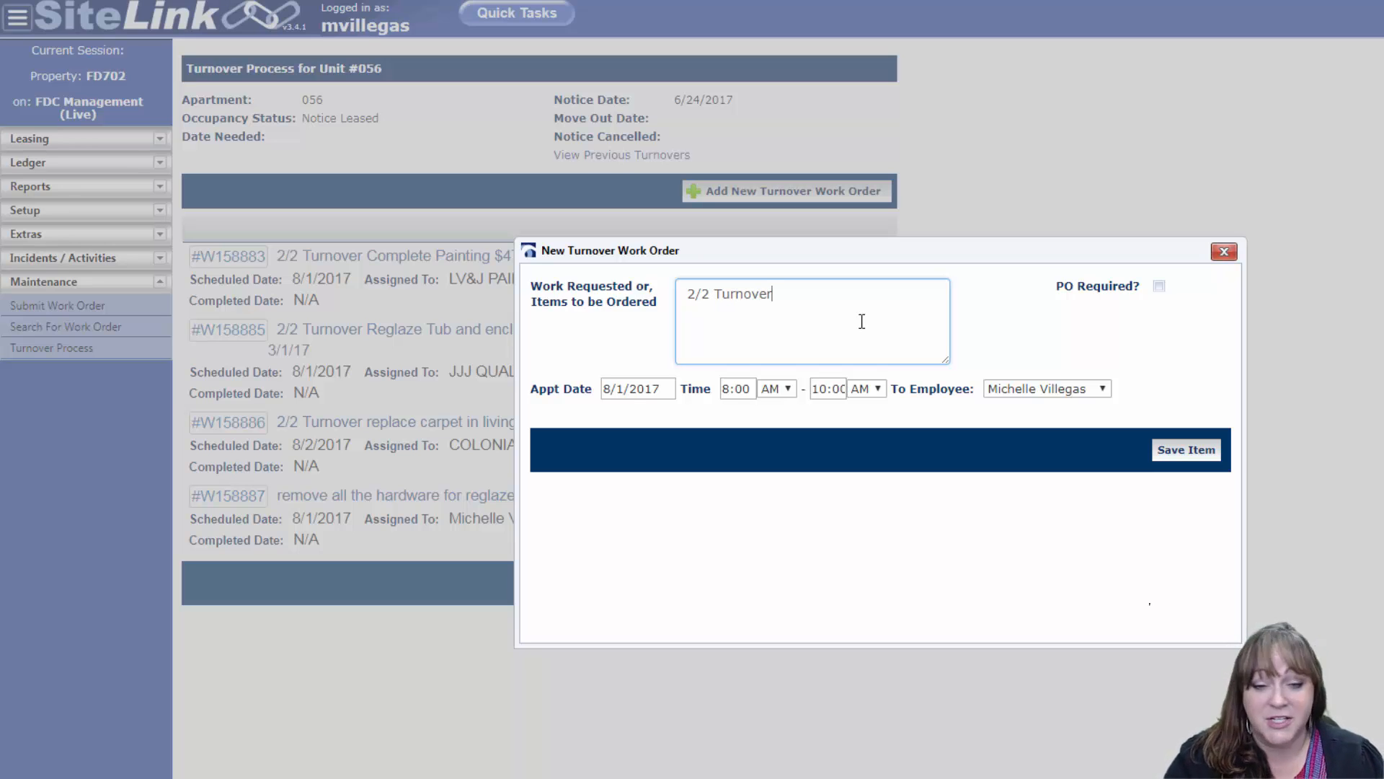
{"action": "key", "text": "Return"}
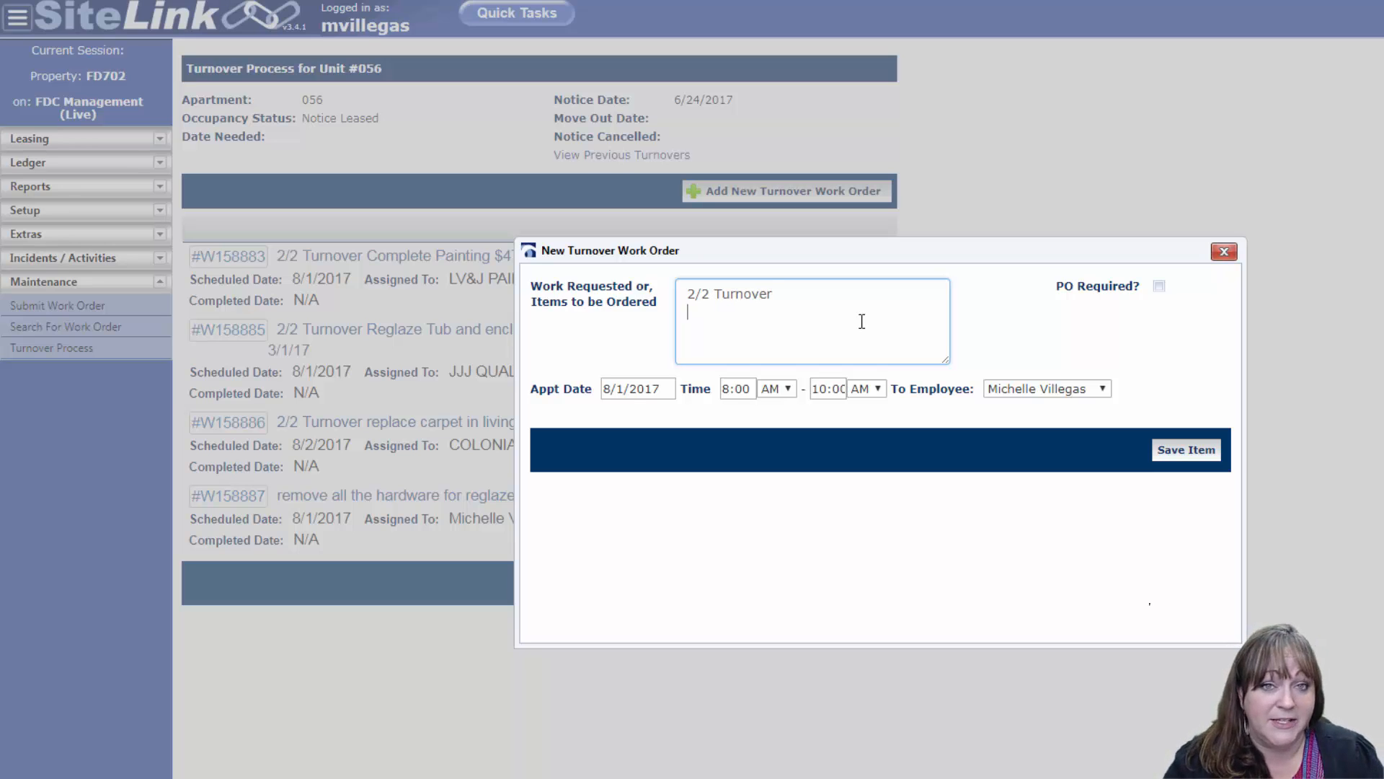
{"action": "type", "text": "B"}
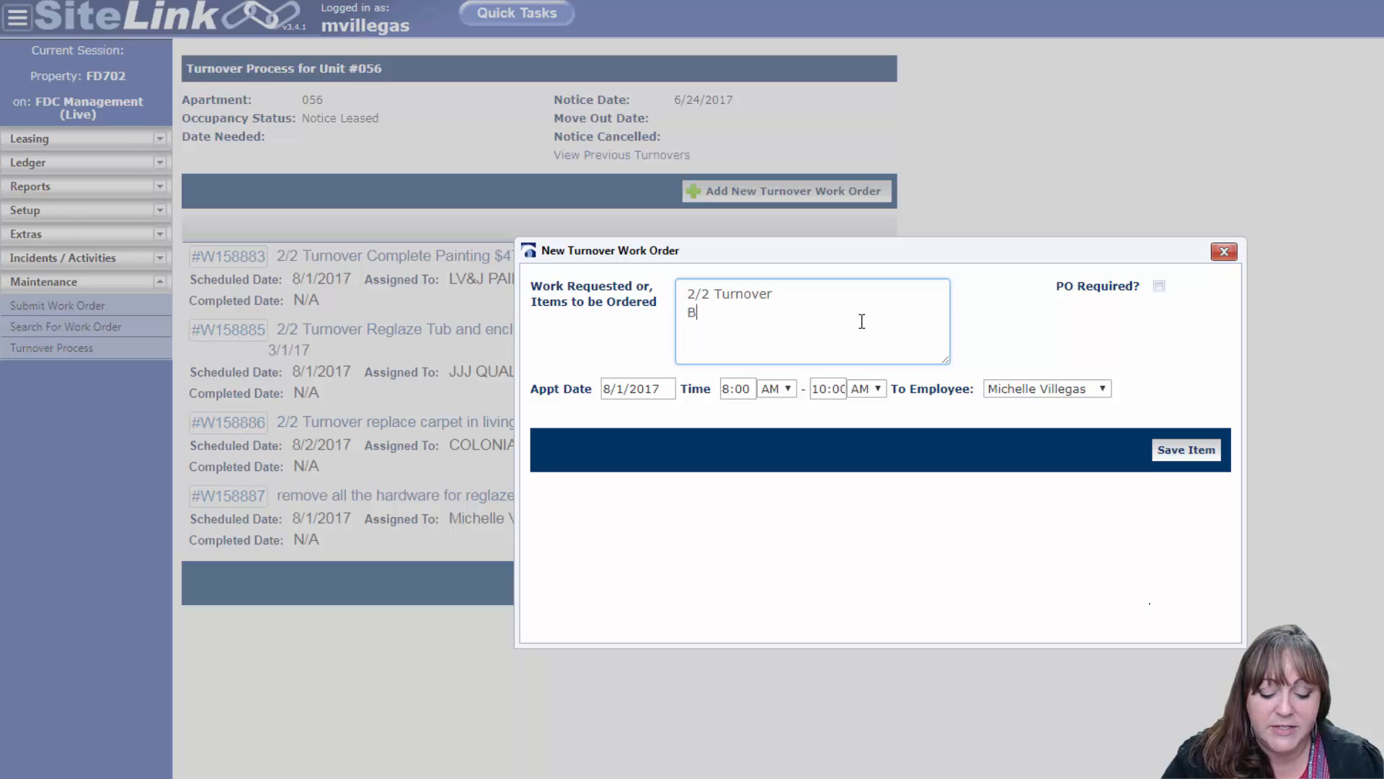
{"action": "type", "text": "asebo"}
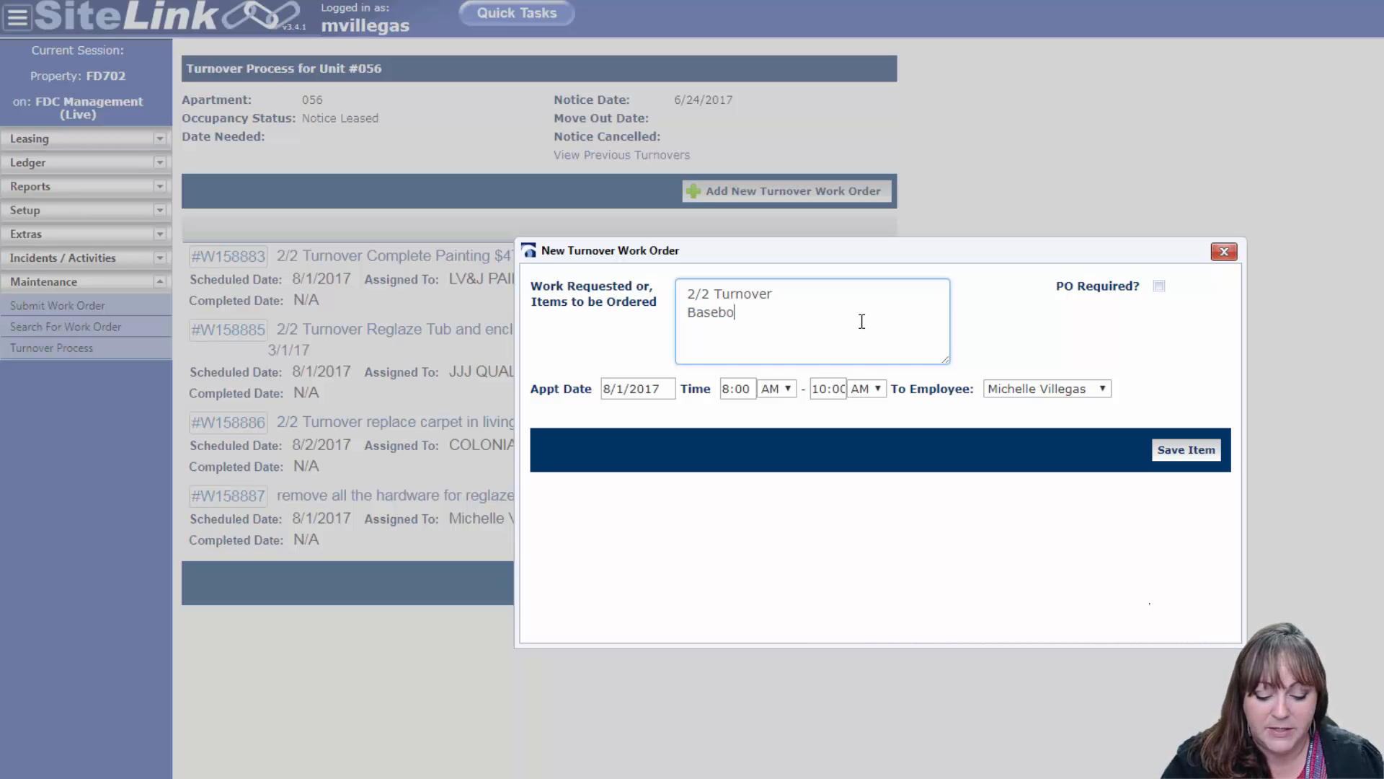
{"action": "type", "text": "ards"}
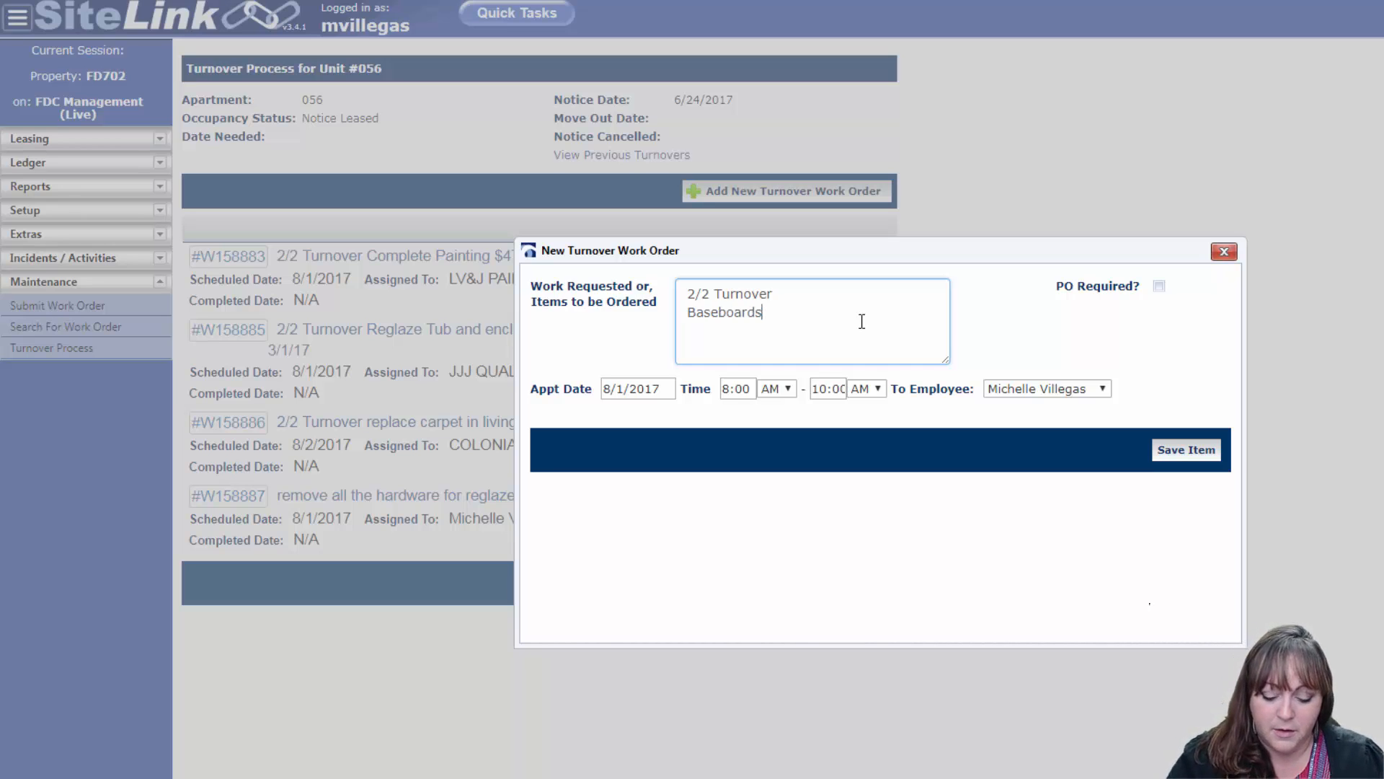
{"action": "key", "text": "Home"}
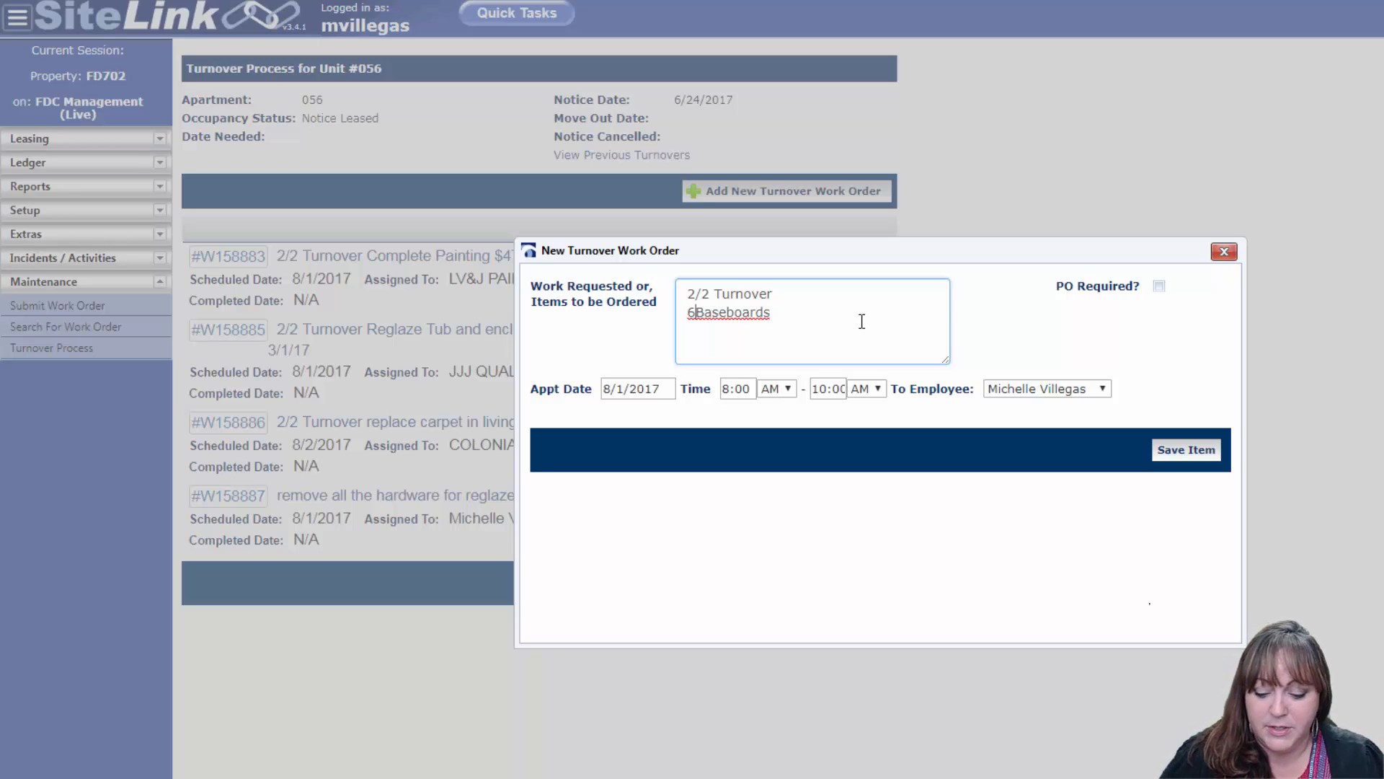
{"action": "type", "text": "6'"}
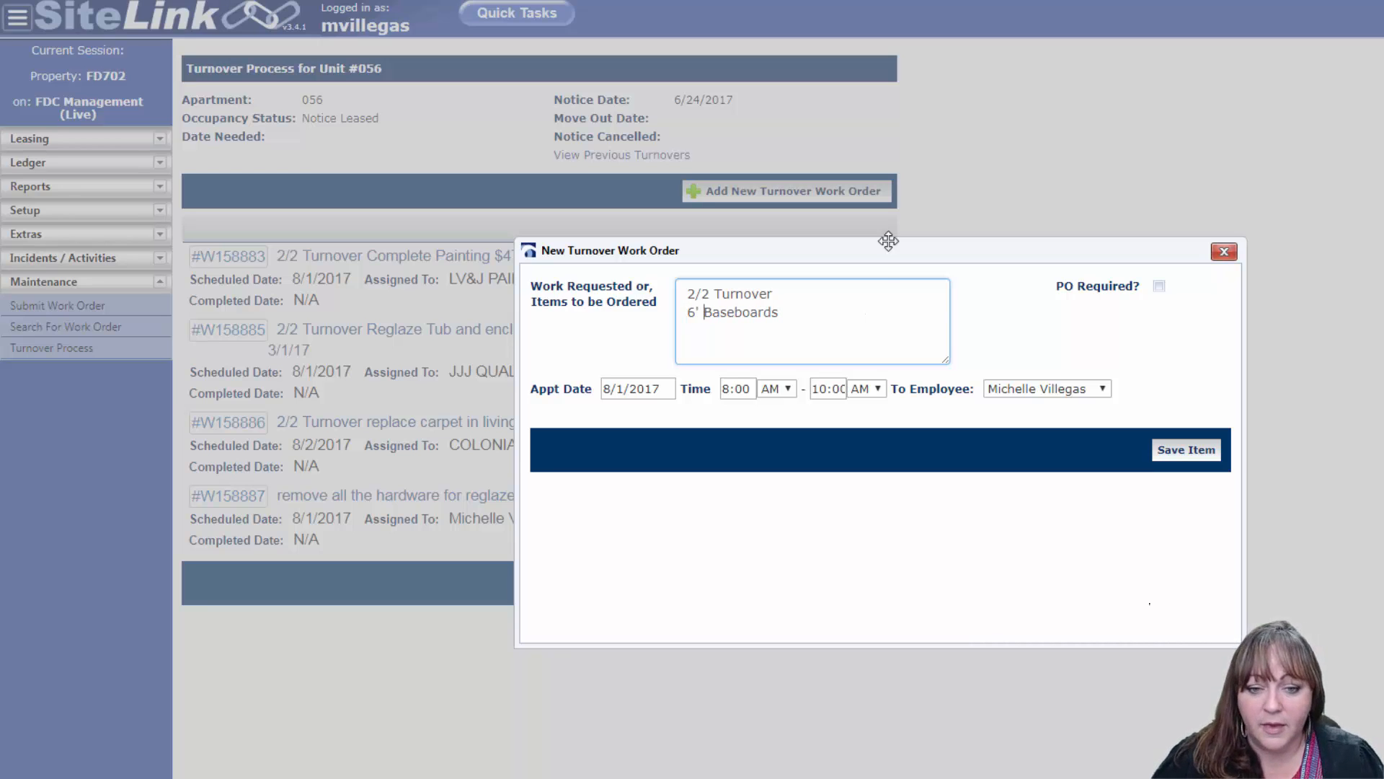
Extend the baseboards line of the request with "provide and install"
{"action": "left_click", "coordinate": [858, 325]}
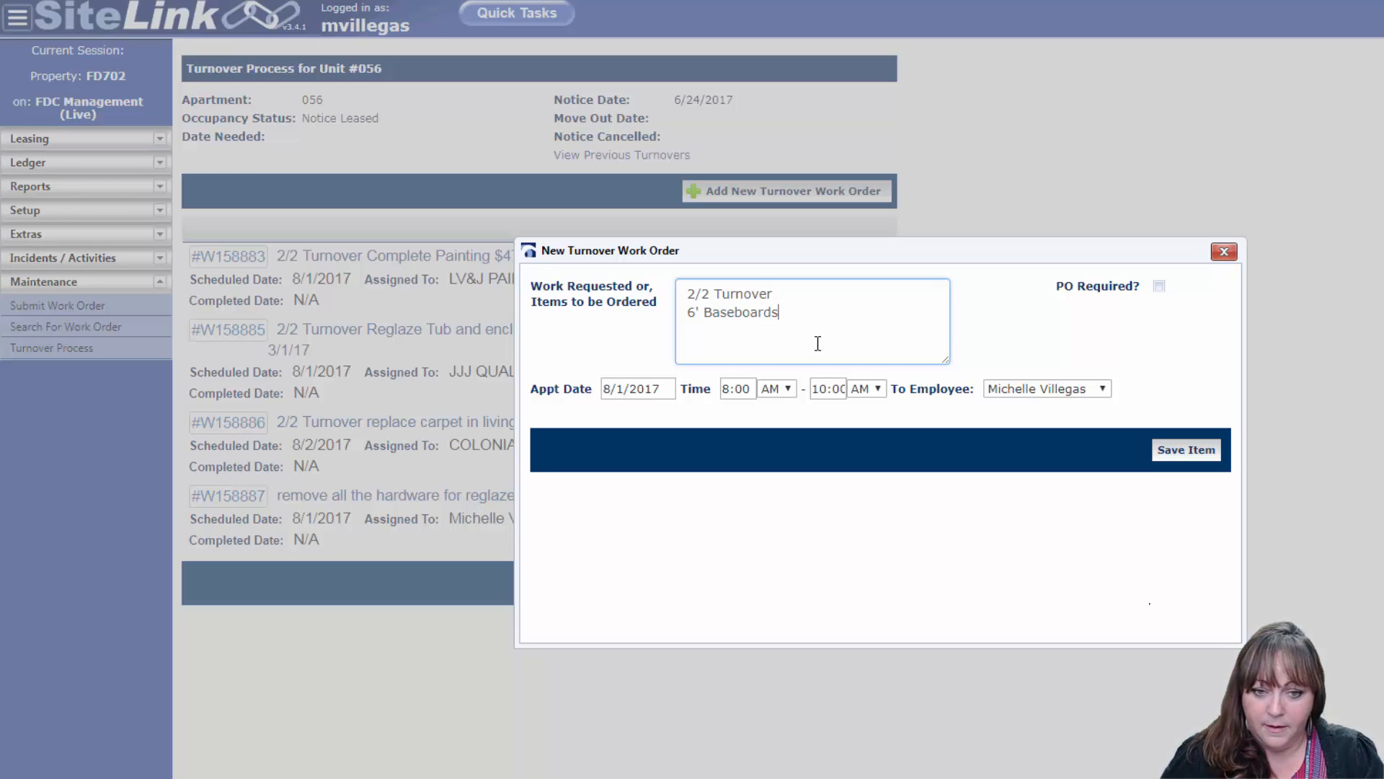
{"action": "type", "text": "provide a"}
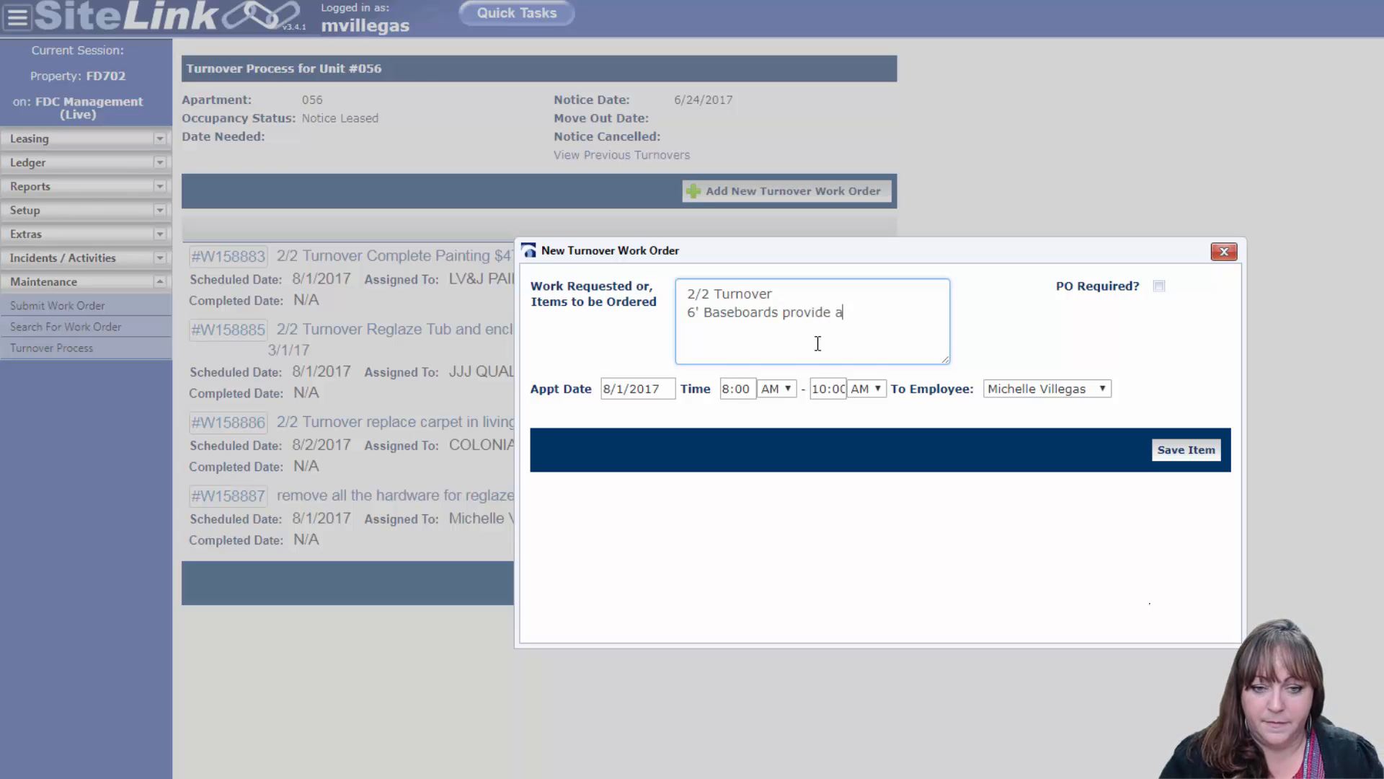
{"action": "type", "text": "nd install"}
Add the line "GL Code 5299.009" below a blank line in the baseboards request
{"action": "key", "text": "Return"}
{"action": "key", "text": "Return"}
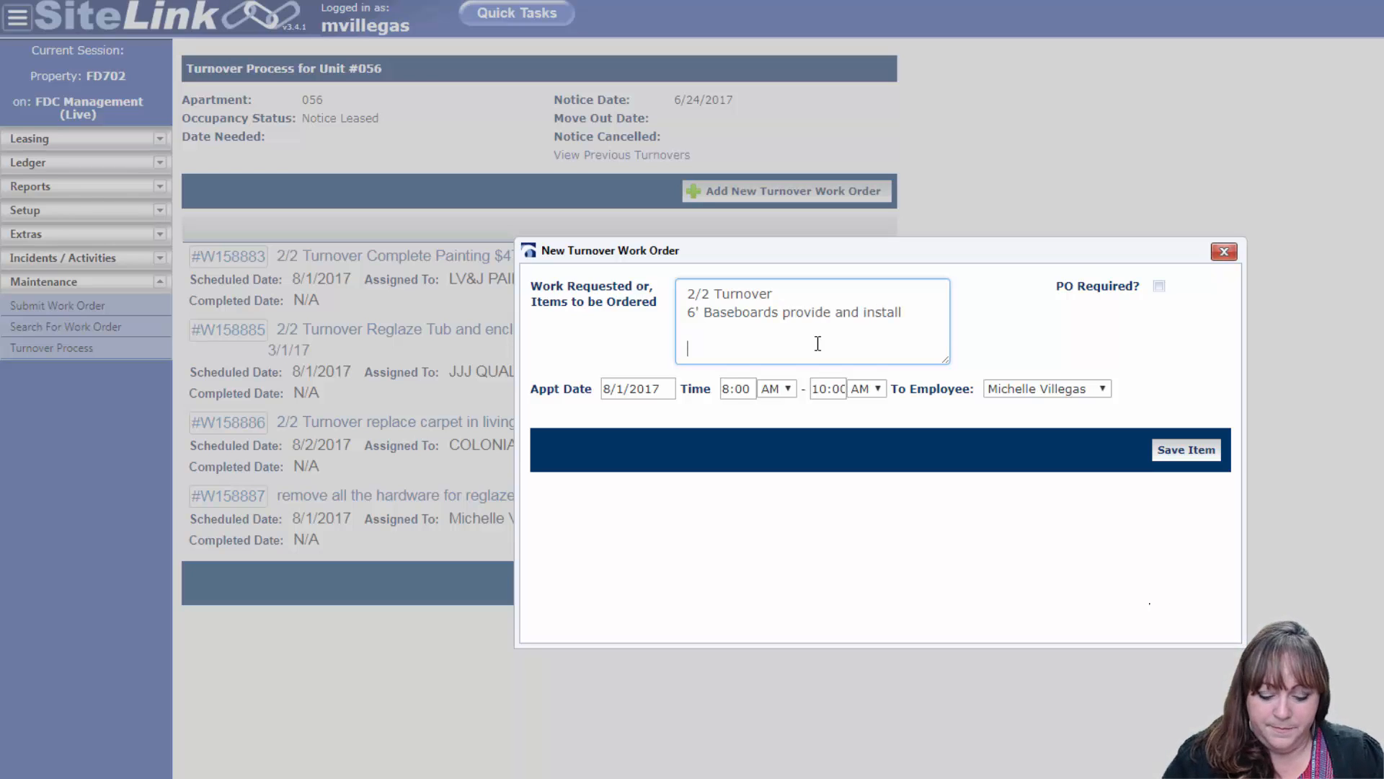
{"action": "type", "text": "GL"}
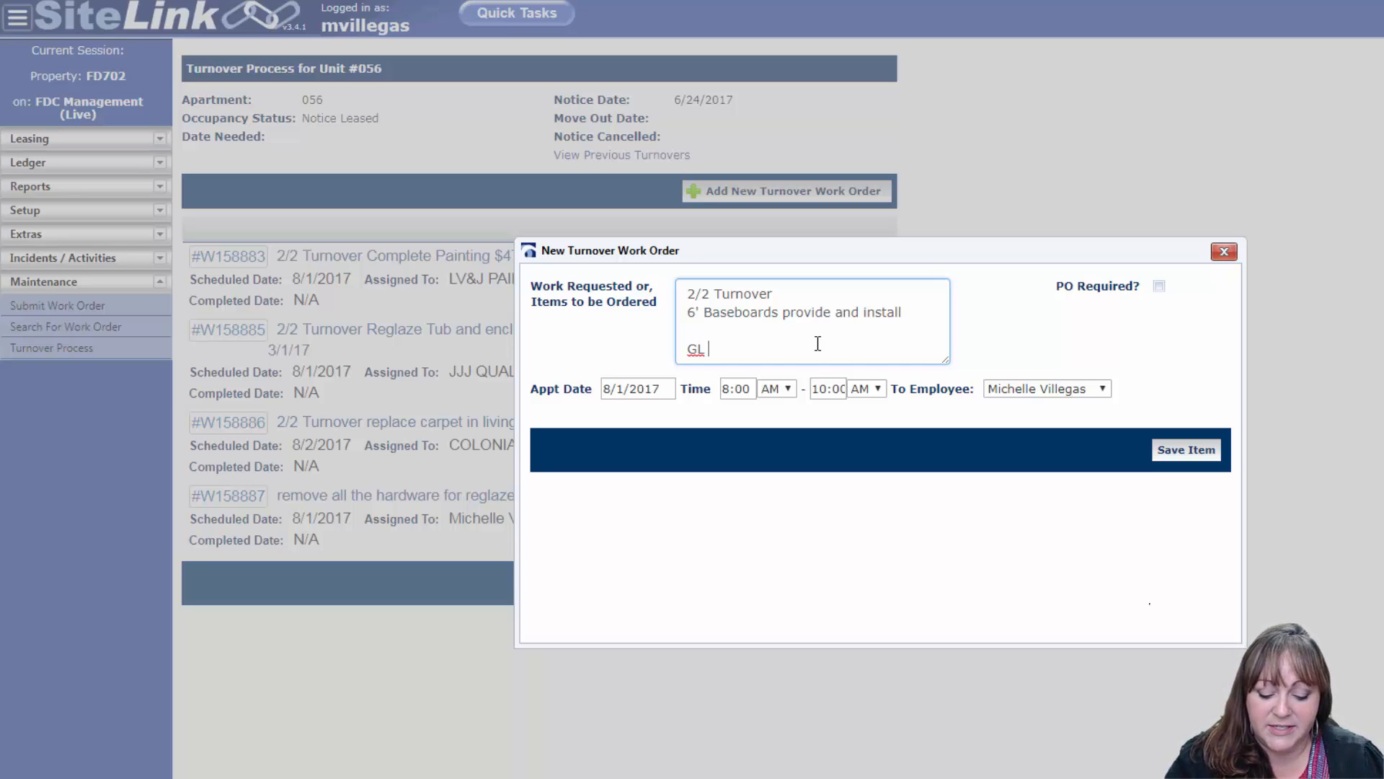
{"action": "type", "text": " Code 52"}
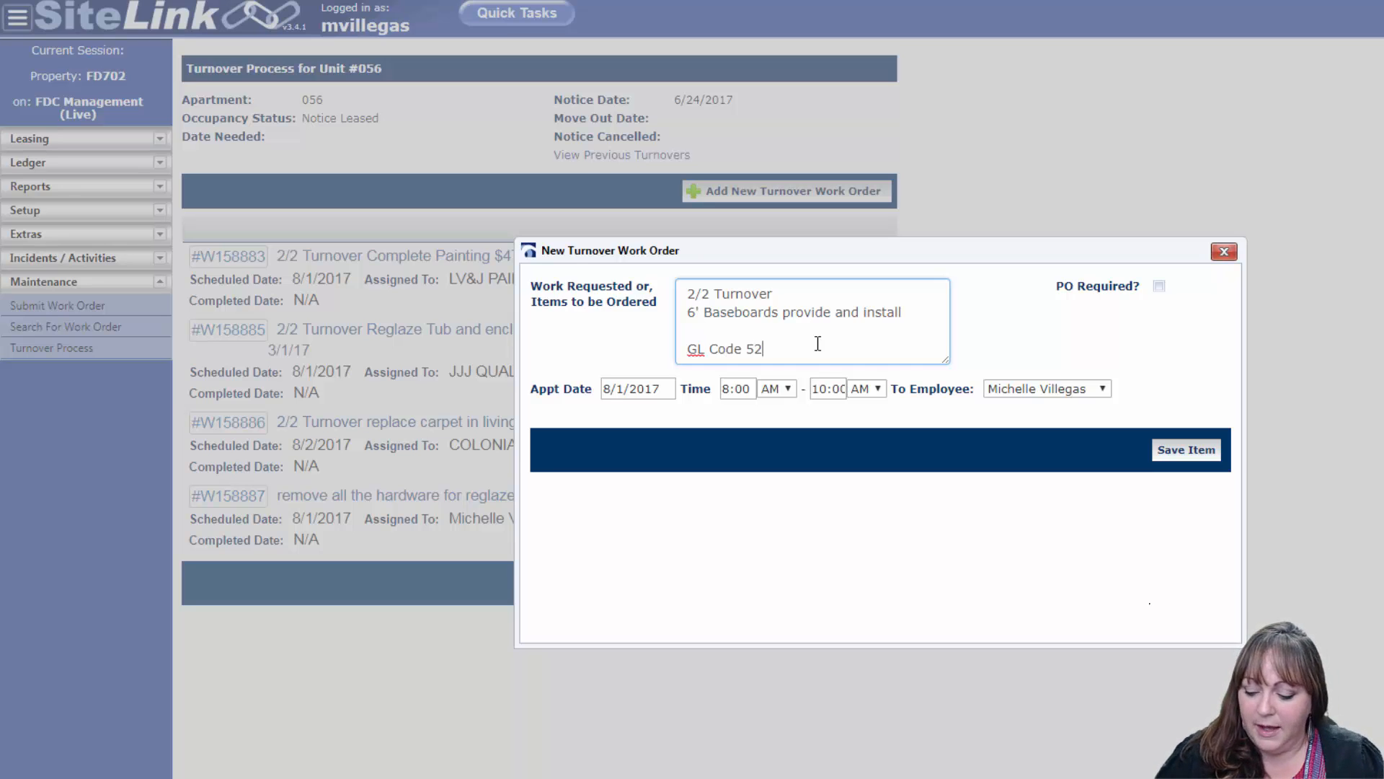
{"action": "type", "text": "99."}
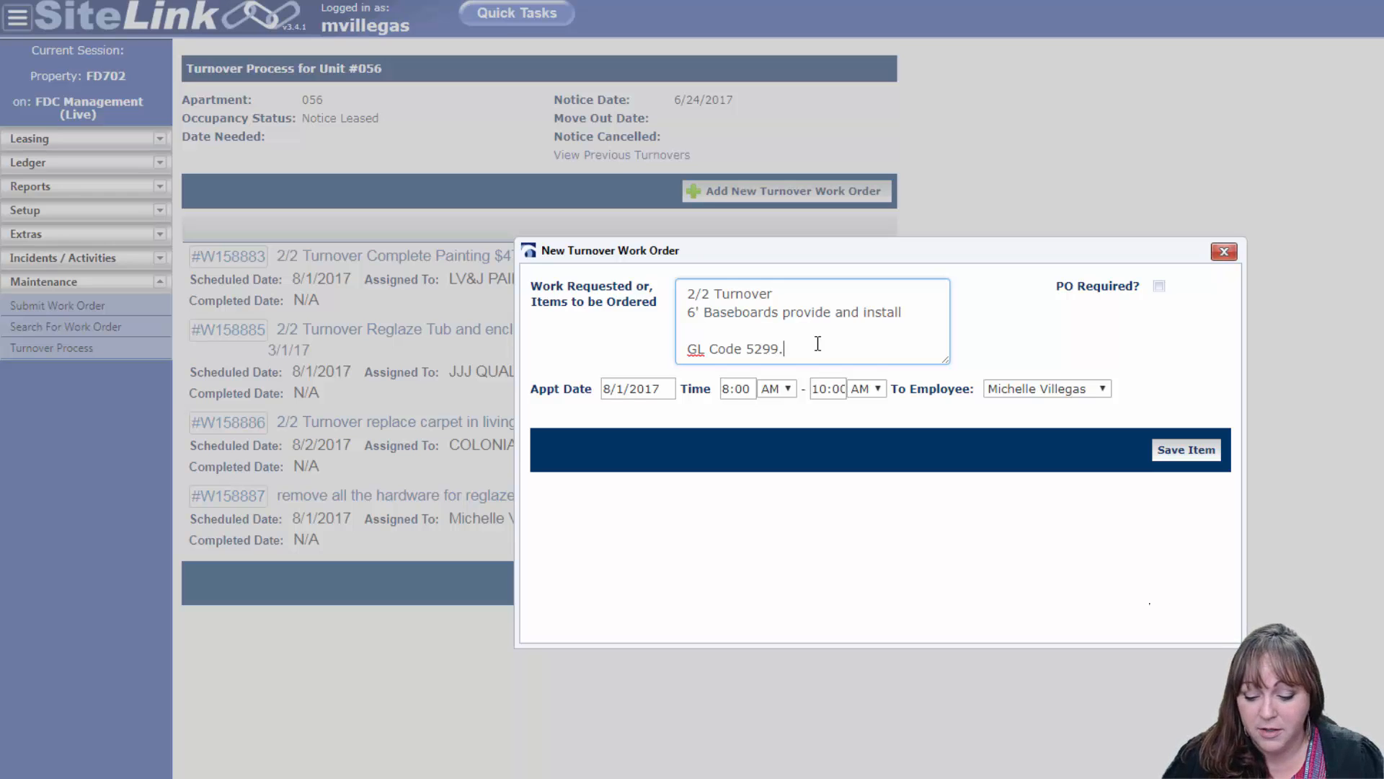
{"action": "type", "text": "009"}
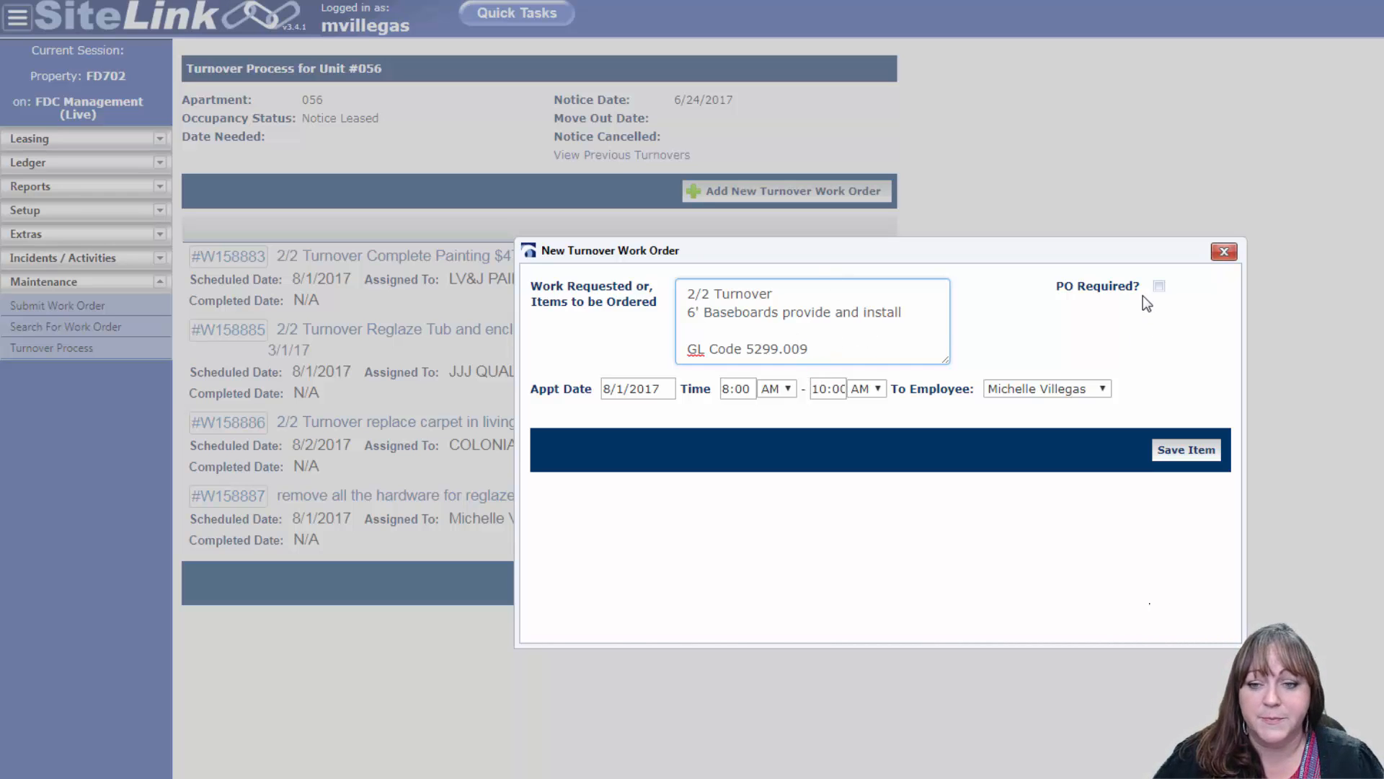
Require a PO for the baseboards with vendor LV&J PAINTING and a quoted amount of 715.00, and save the work order
{"action": "left_click", "coordinate": [1159, 286]}
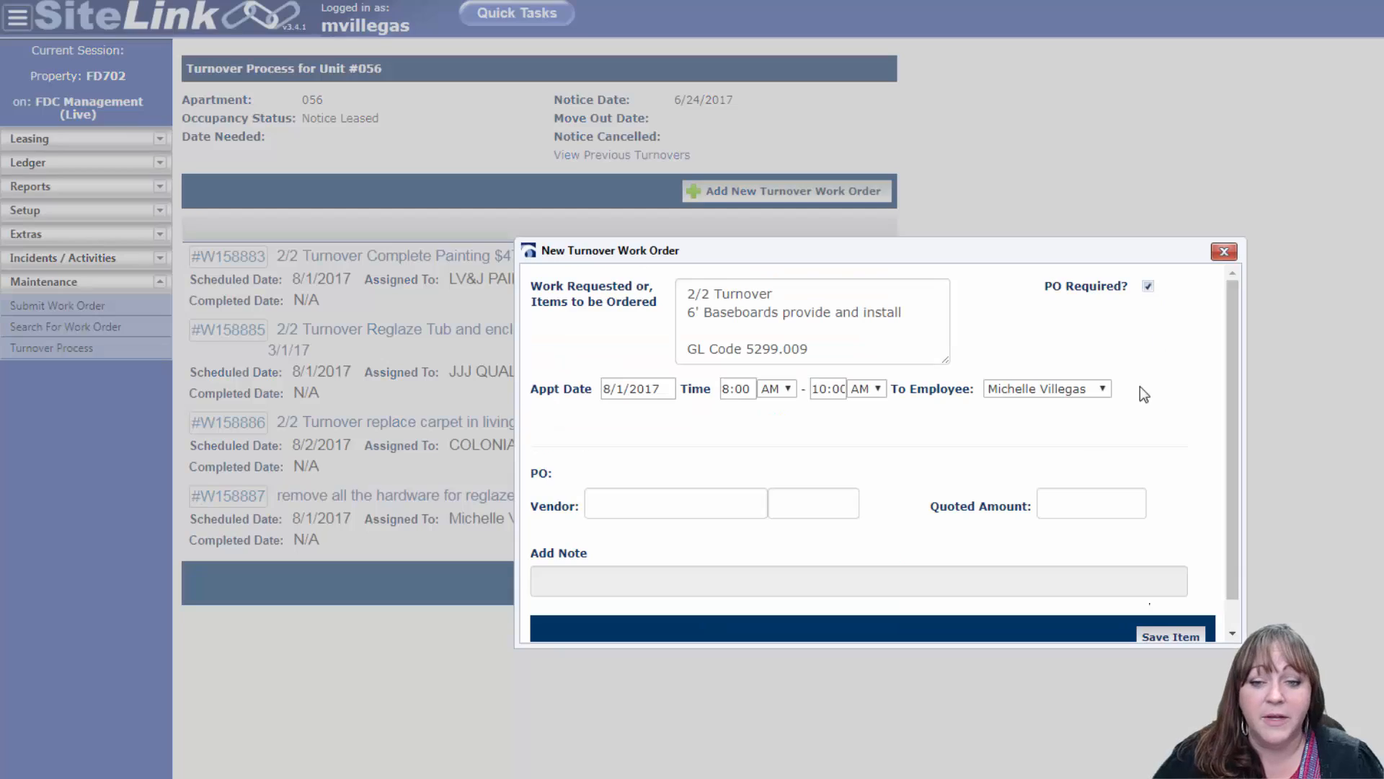
{"action": "left_click", "coordinate": [706, 511]}
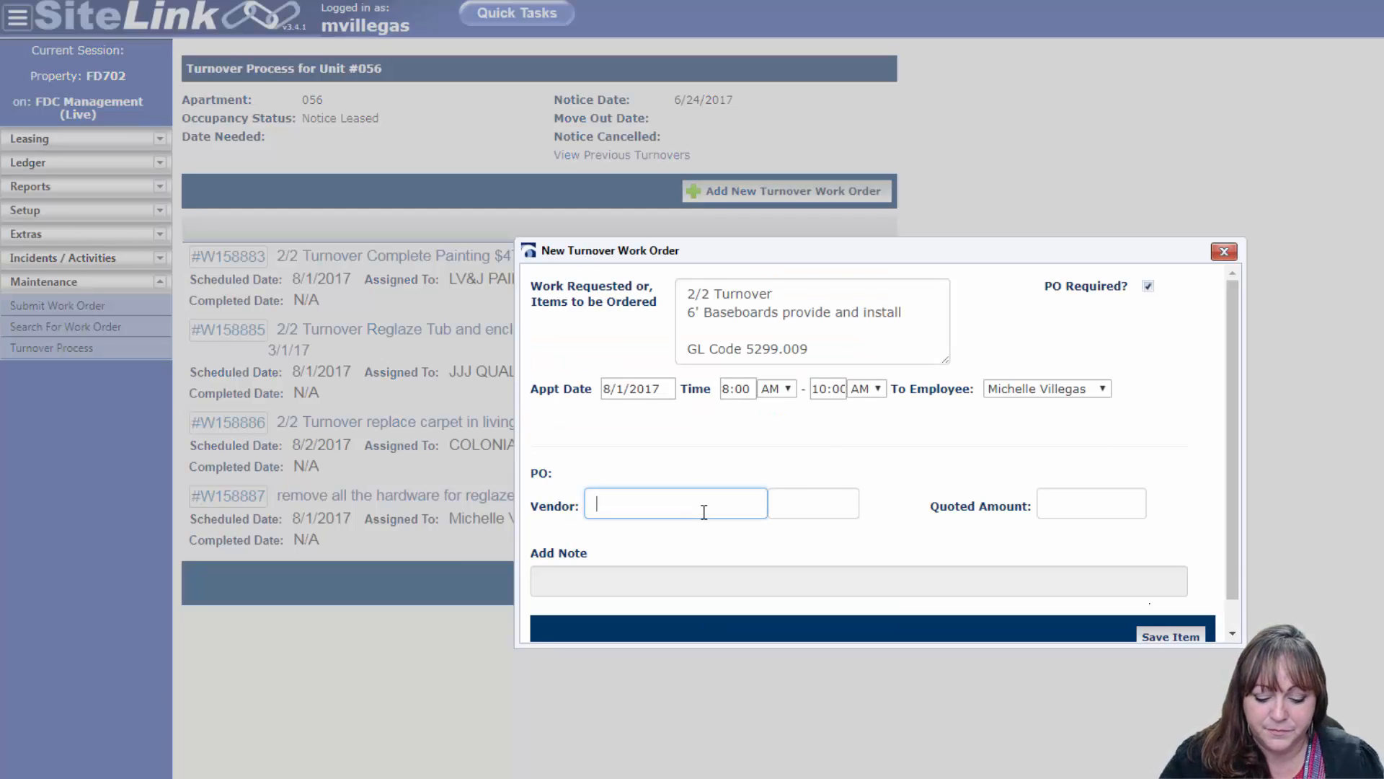
{"action": "type", "text": "lv"}
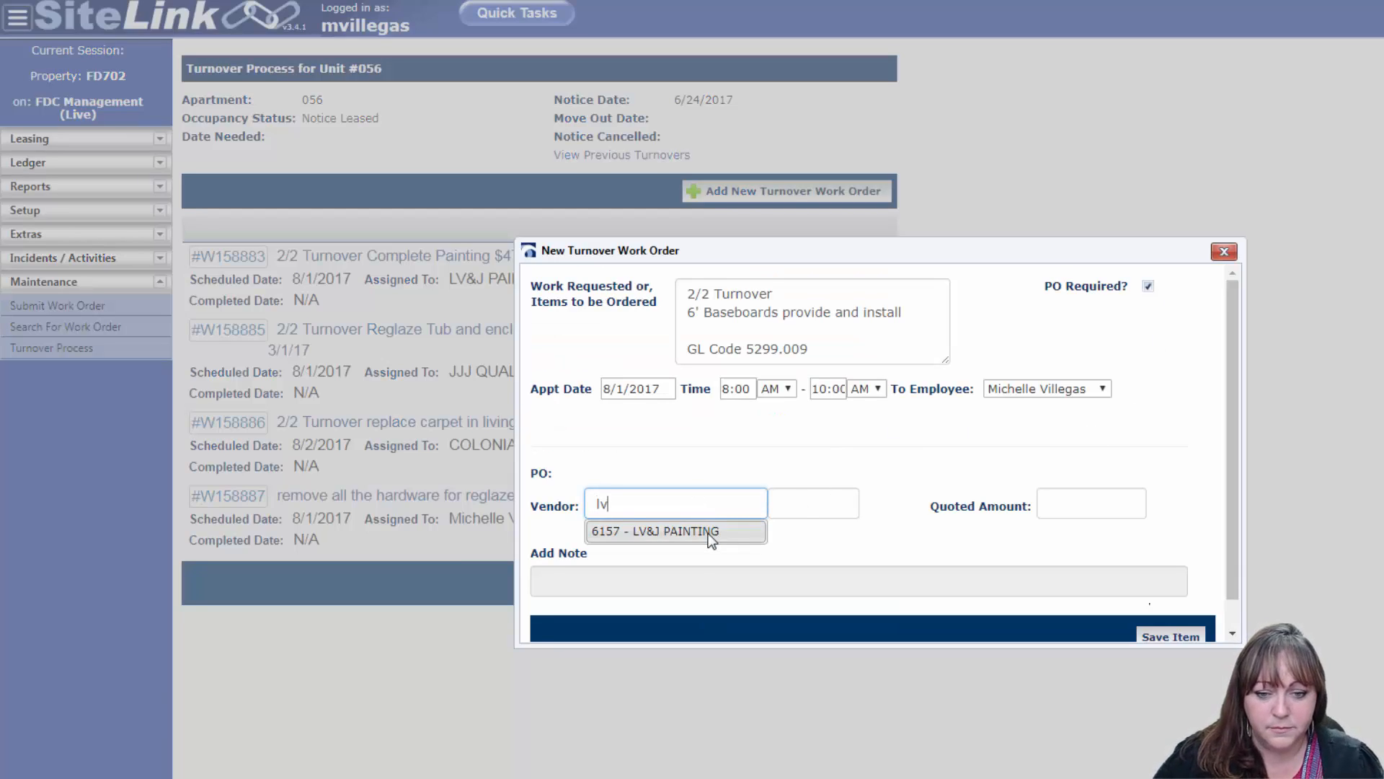
{"action": "left_click", "coordinate": [707, 532]}
{"action": "left_click", "coordinate": [1080, 503]}
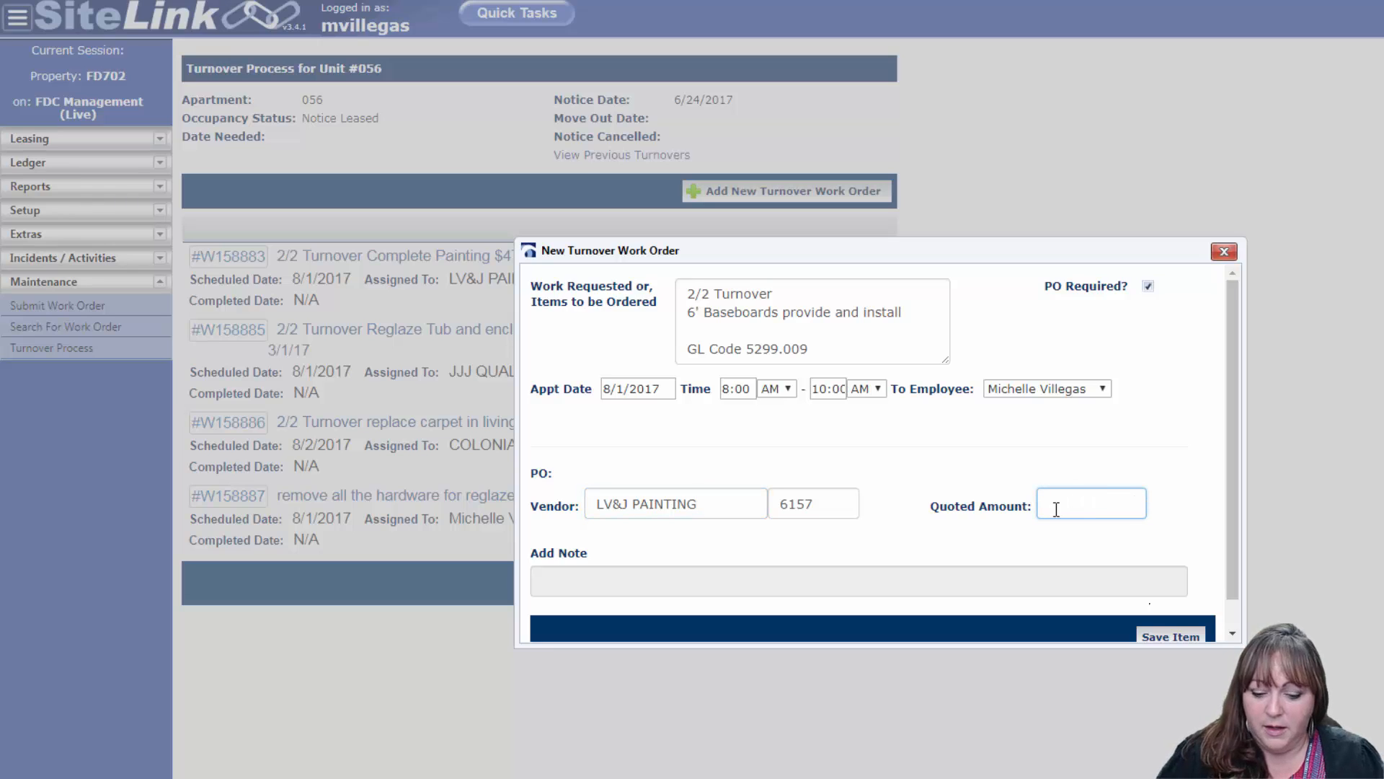
{"action": "type", "text": "7"}
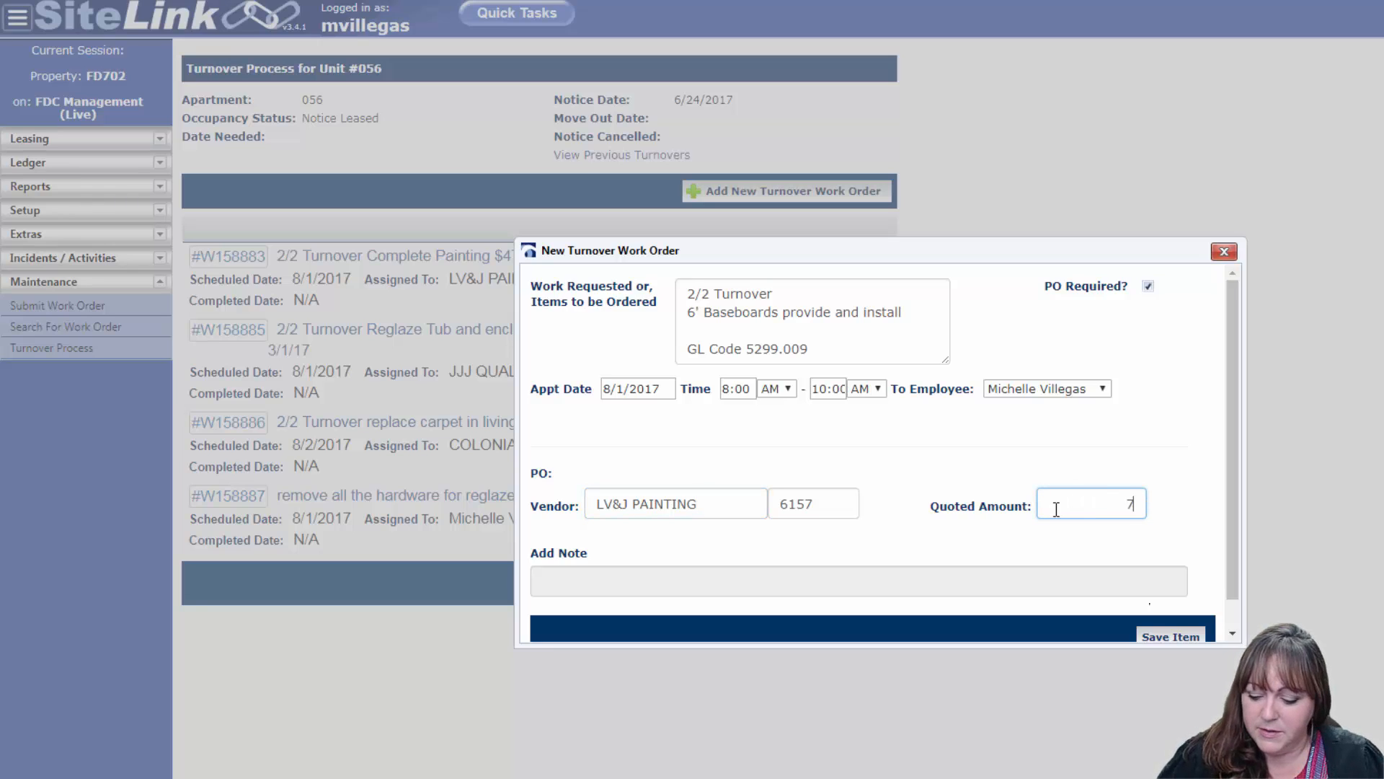
{"action": "type", "text": "15.00"}
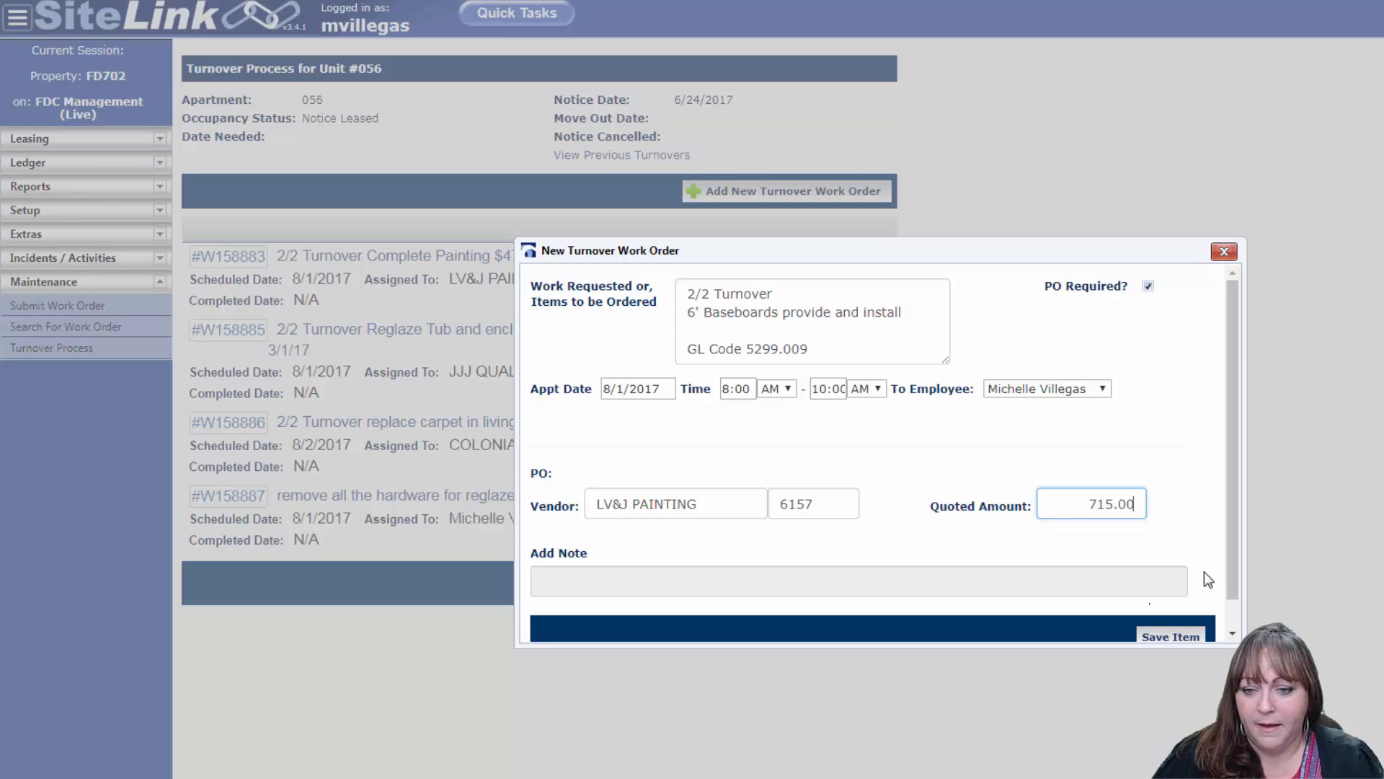
{"action": "left_click", "coordinate": [1191, 637]}
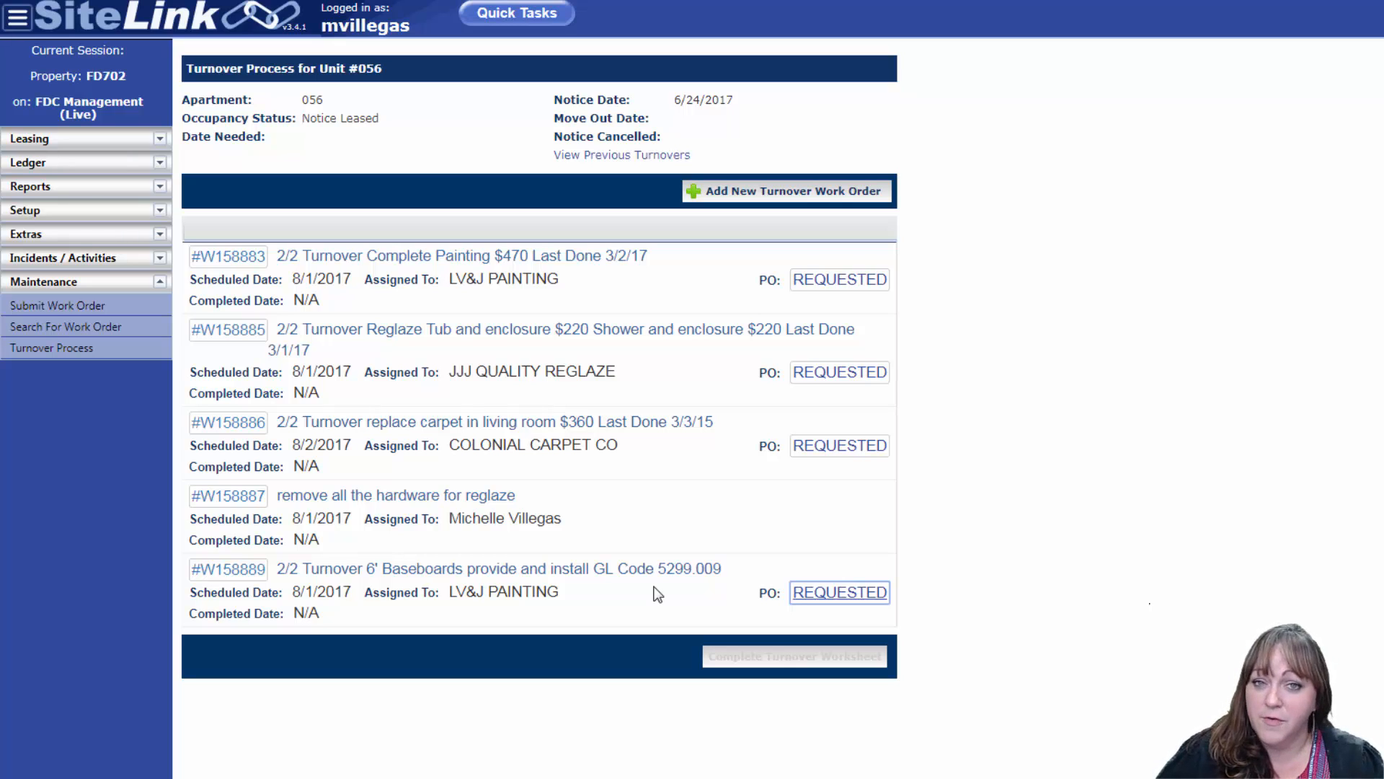
Assign the baseboards purchase order to the 2017 Upgrade Crown and Baseboard project, then save and close the review
{"action": "left_click", "coordinate": [819, 594]}
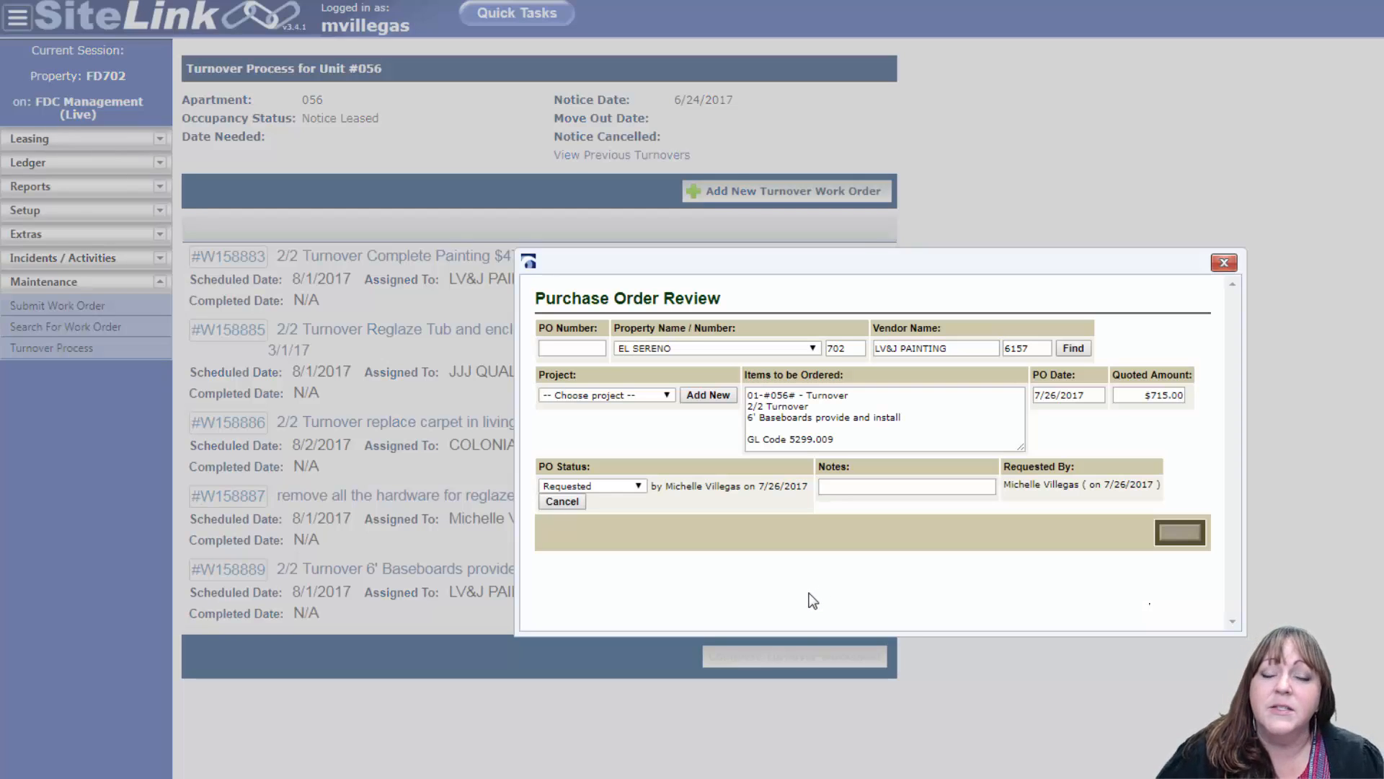
{"action": "left_click", "coordinate": [649, 395]}
{"action": "left_click", "coordinate": [649, 395]}
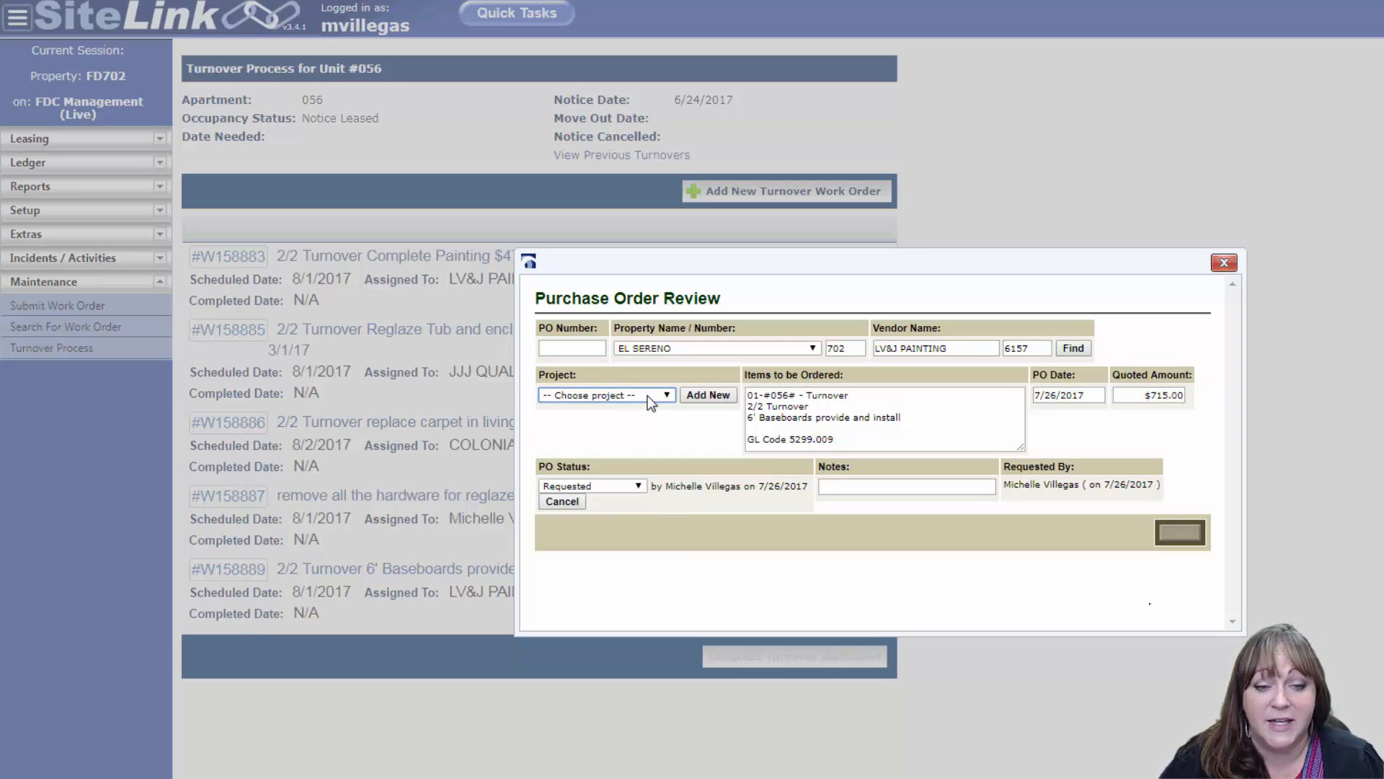
{"action": "left_click", "coordinate": [664, 398]}
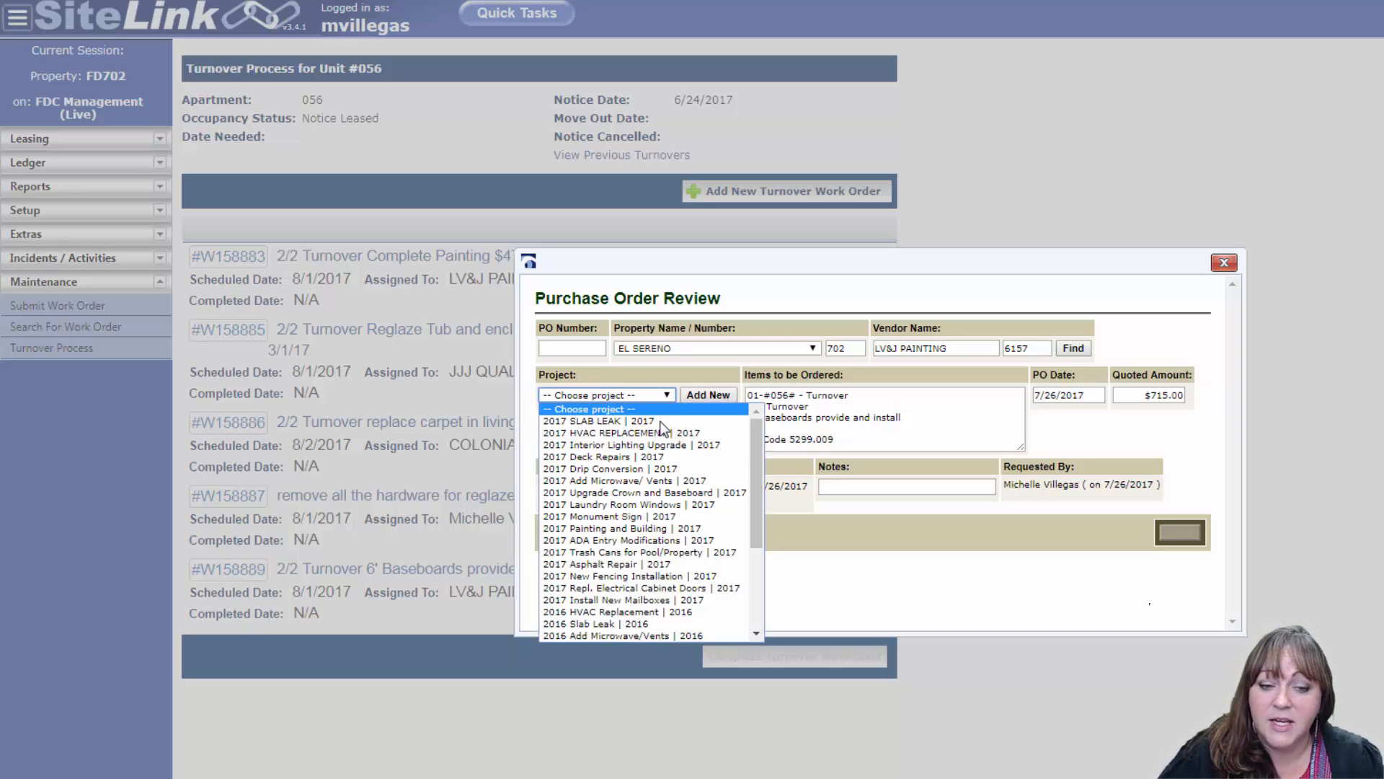
{"action": "left_click", "coordinate": [656, 493]}
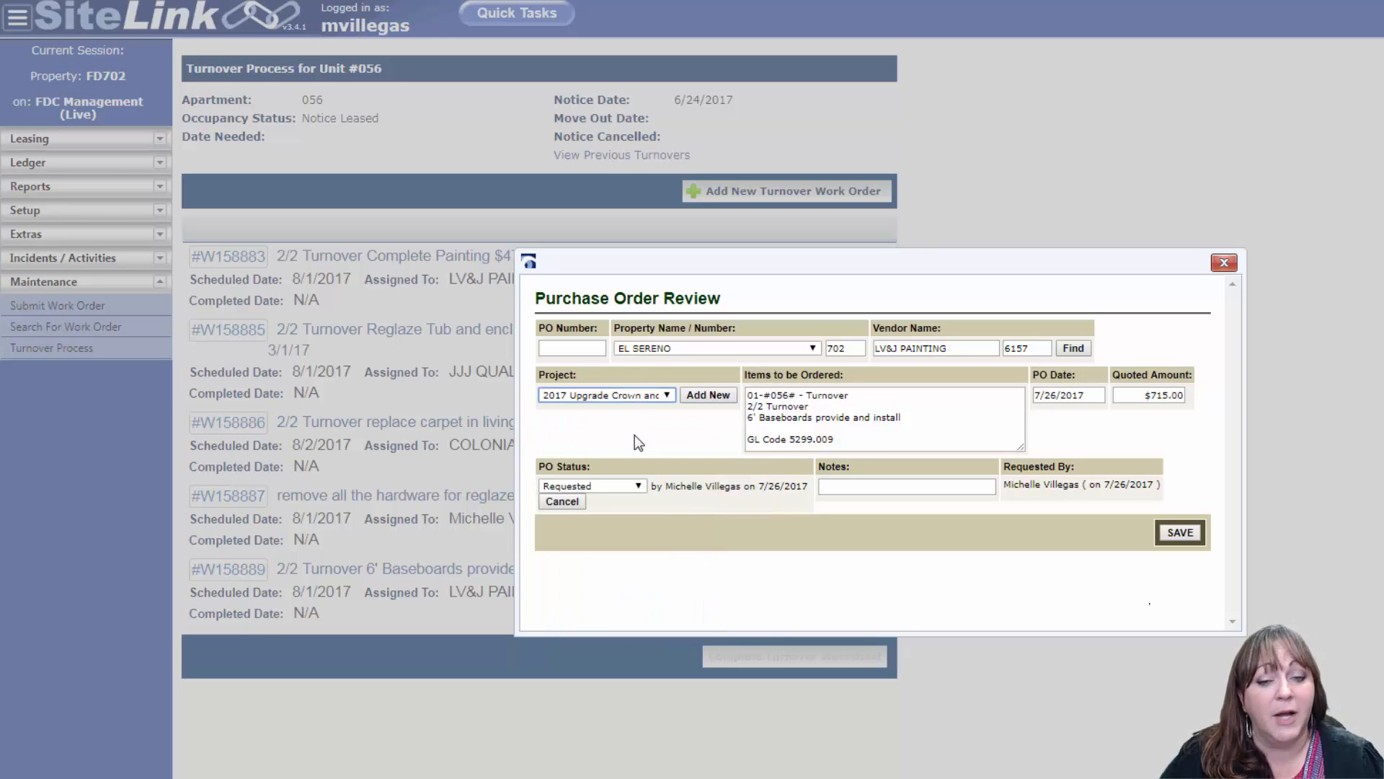
{"action": "left_click", "coordinate": [1179, 532]}
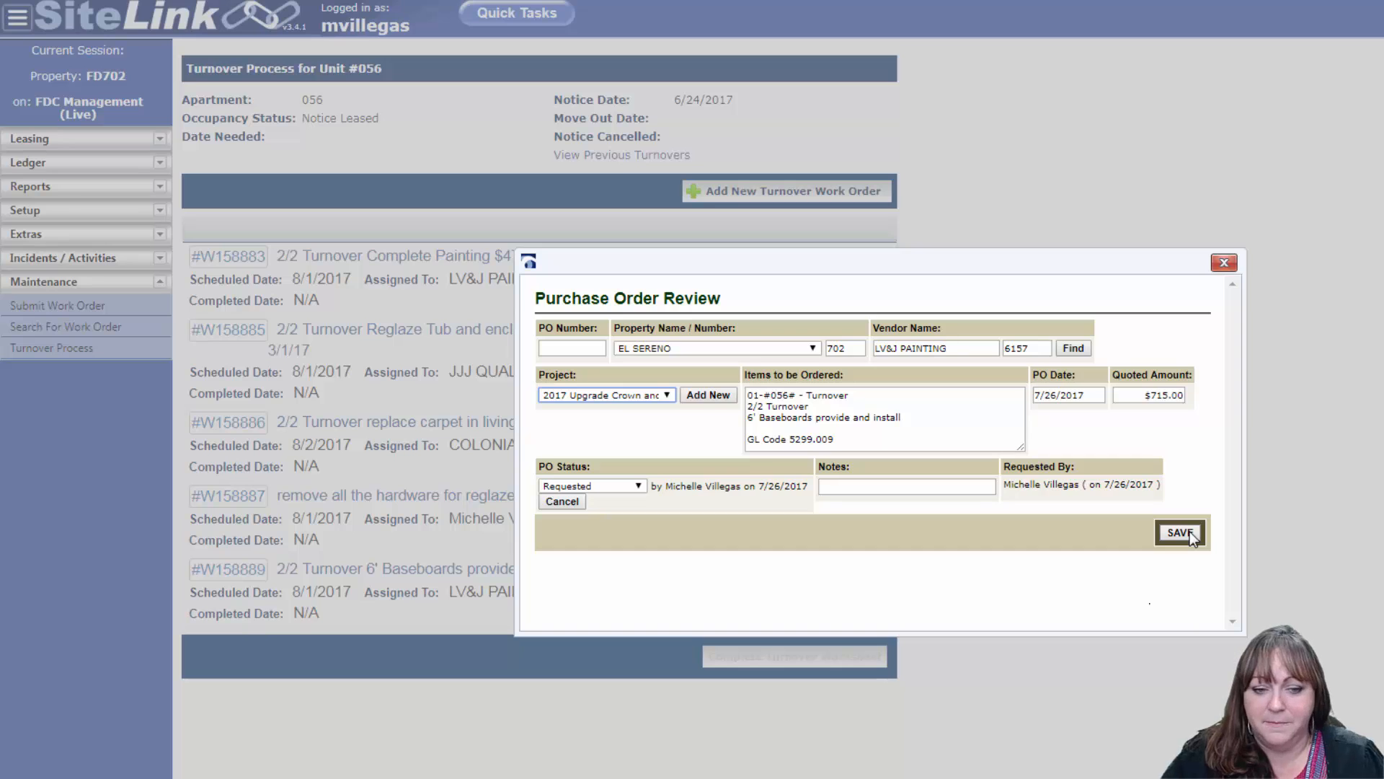
{"action": "left_click", "coordinate": [1224, 262]}
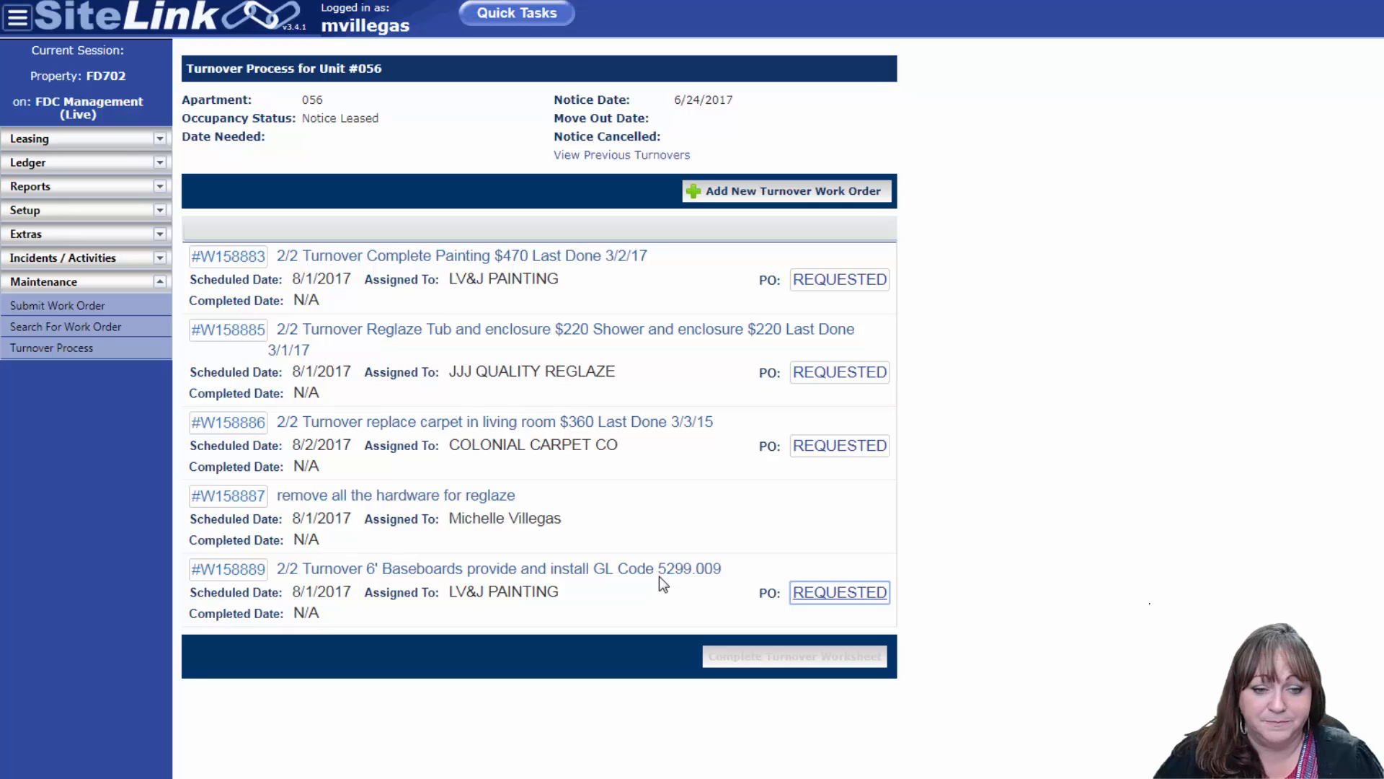
Start another turnover work order requesting "2/2 Turnover" and, on the next line, "Complete Cleaning"
{"action": "left_click", "coordinate": [772, 192]}
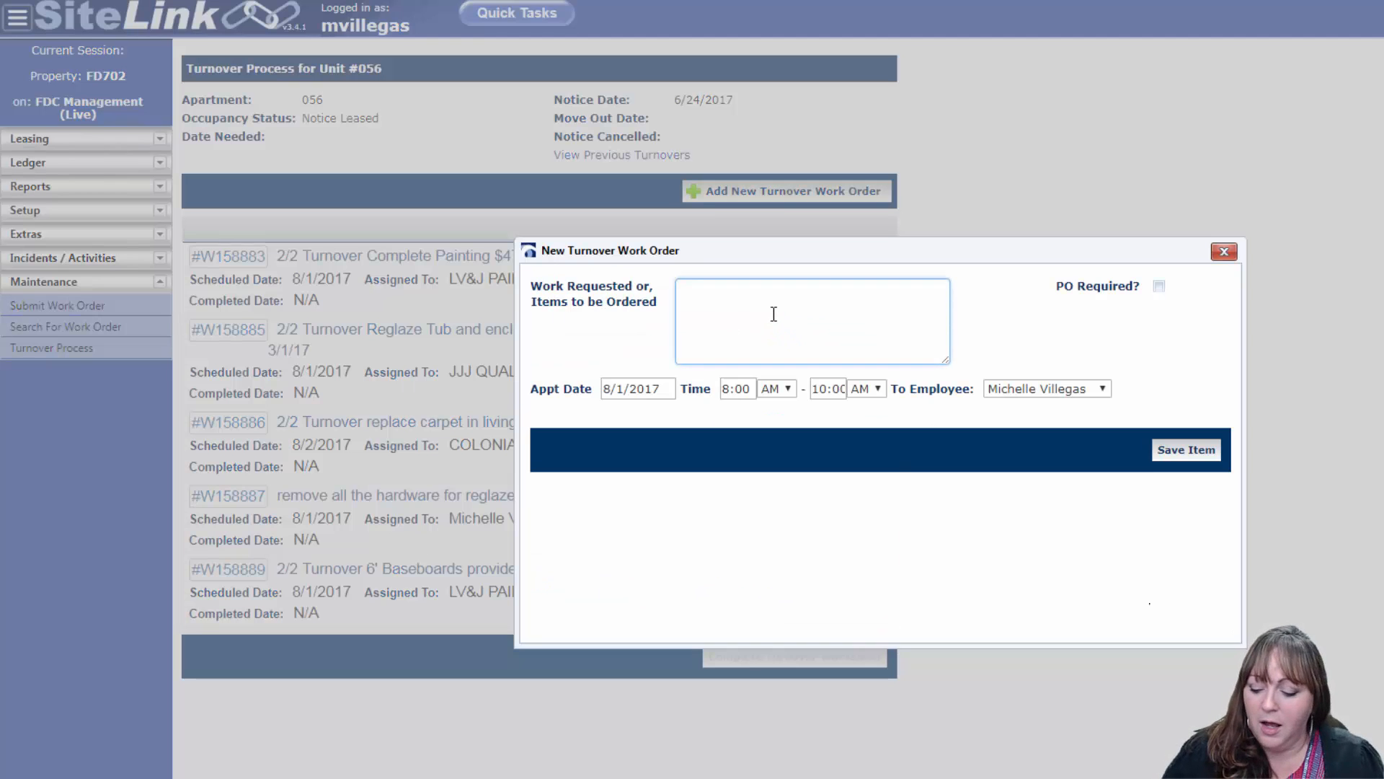
{"action": "type", "text": "2/2 Turnover"}
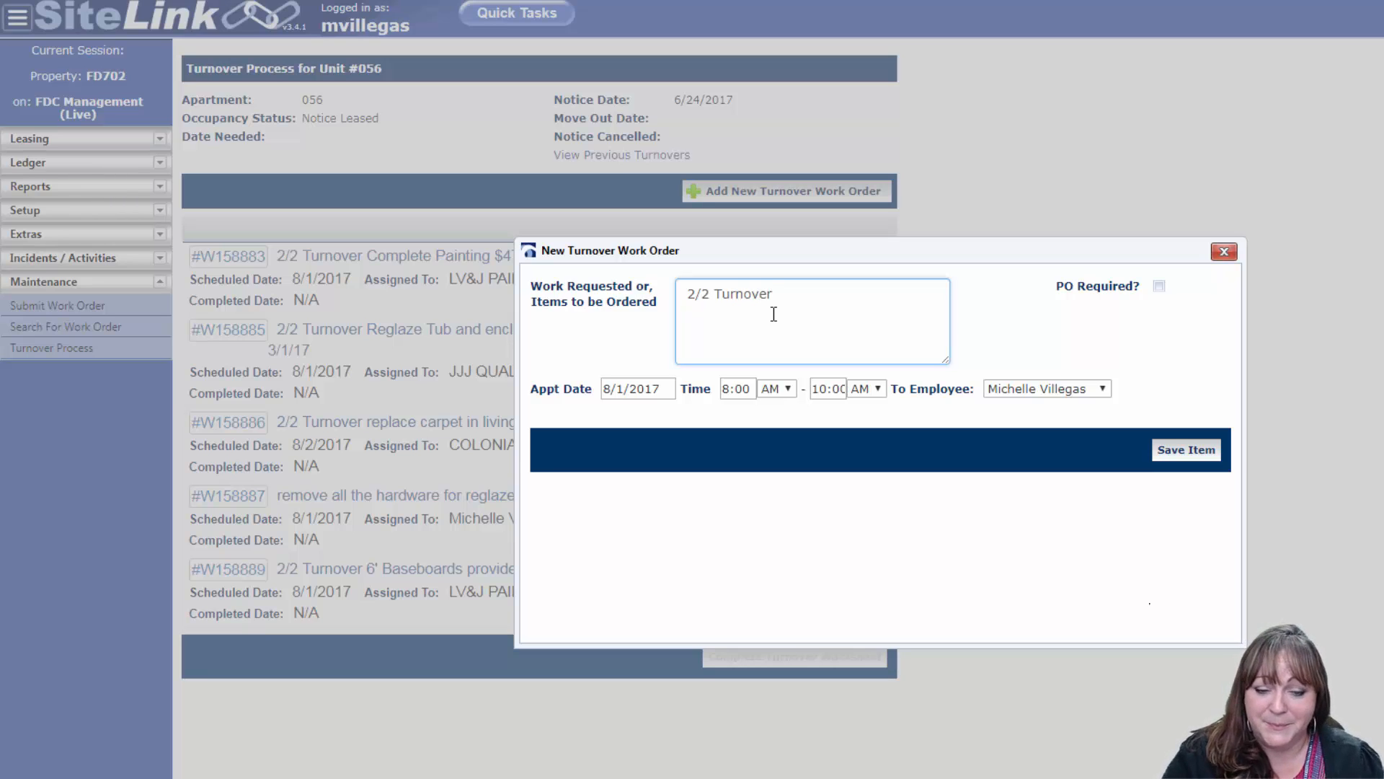
{"action": "key", "text": "Return"}
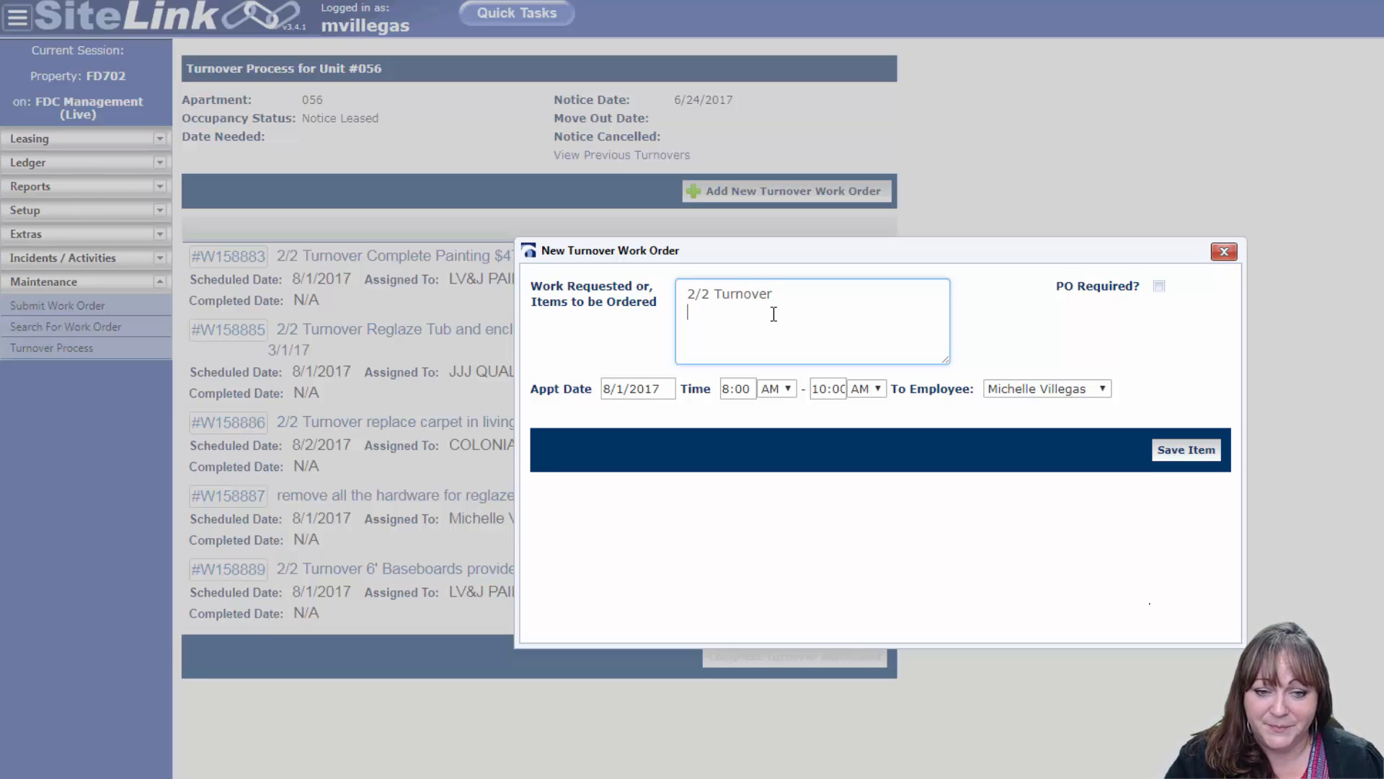
{"action": "type", "text": "Com"}
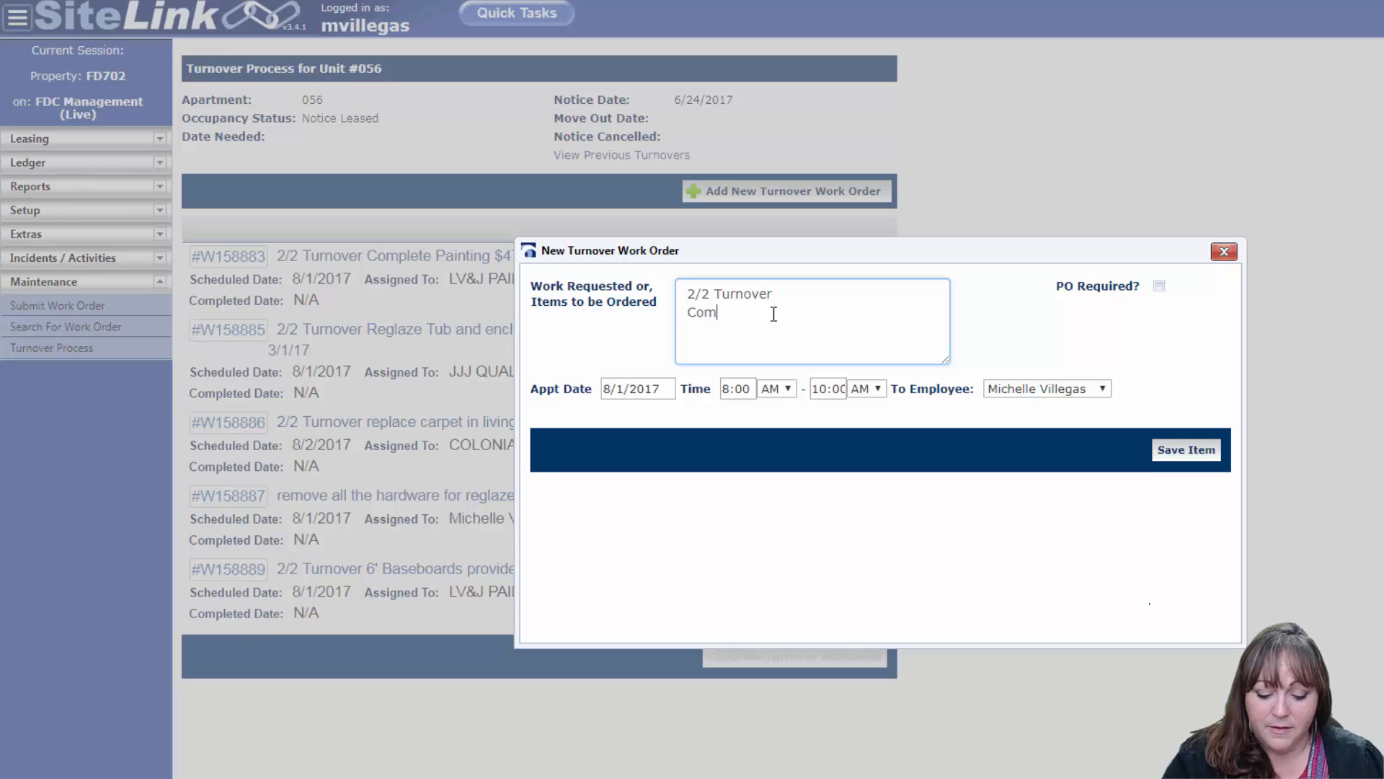
{"action": "type", "text": "plete Cleaning"}
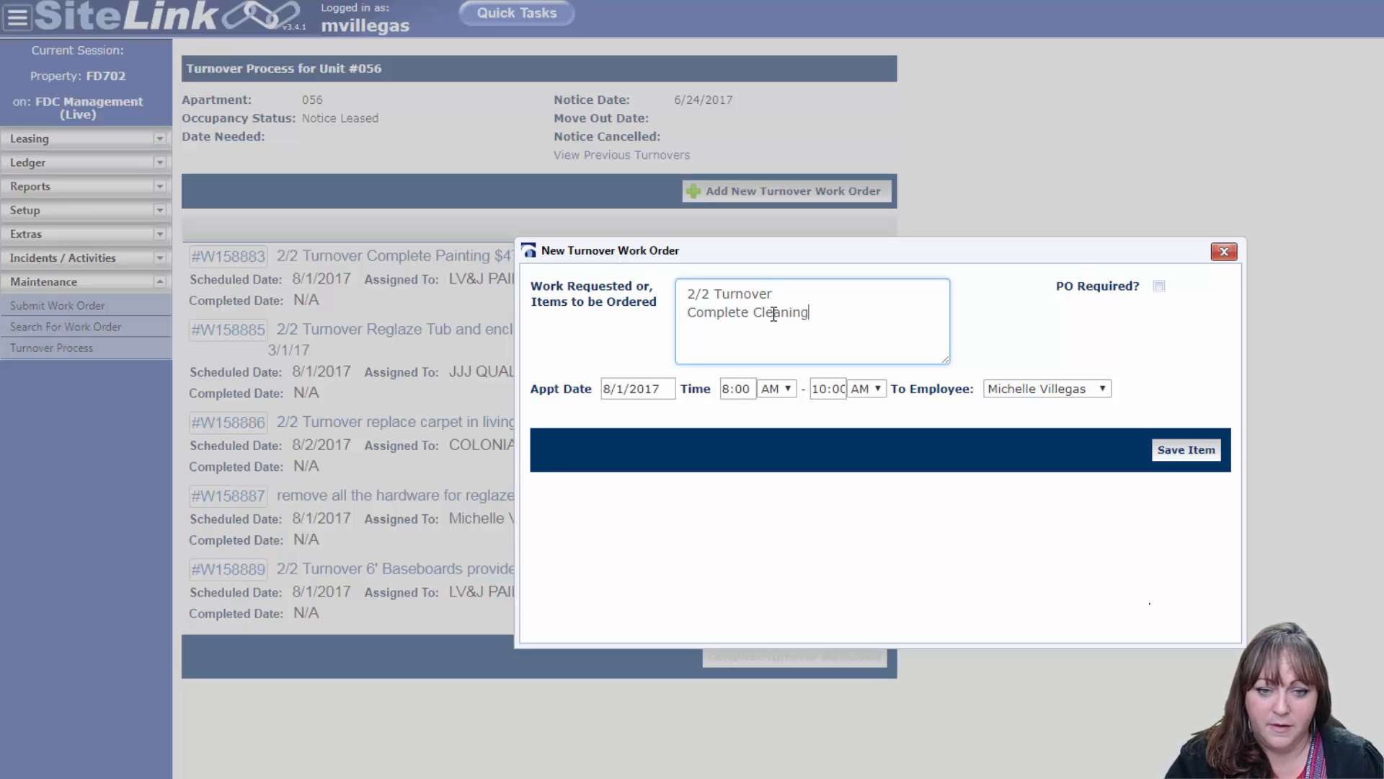
{"action": "key", "text": "Return"}
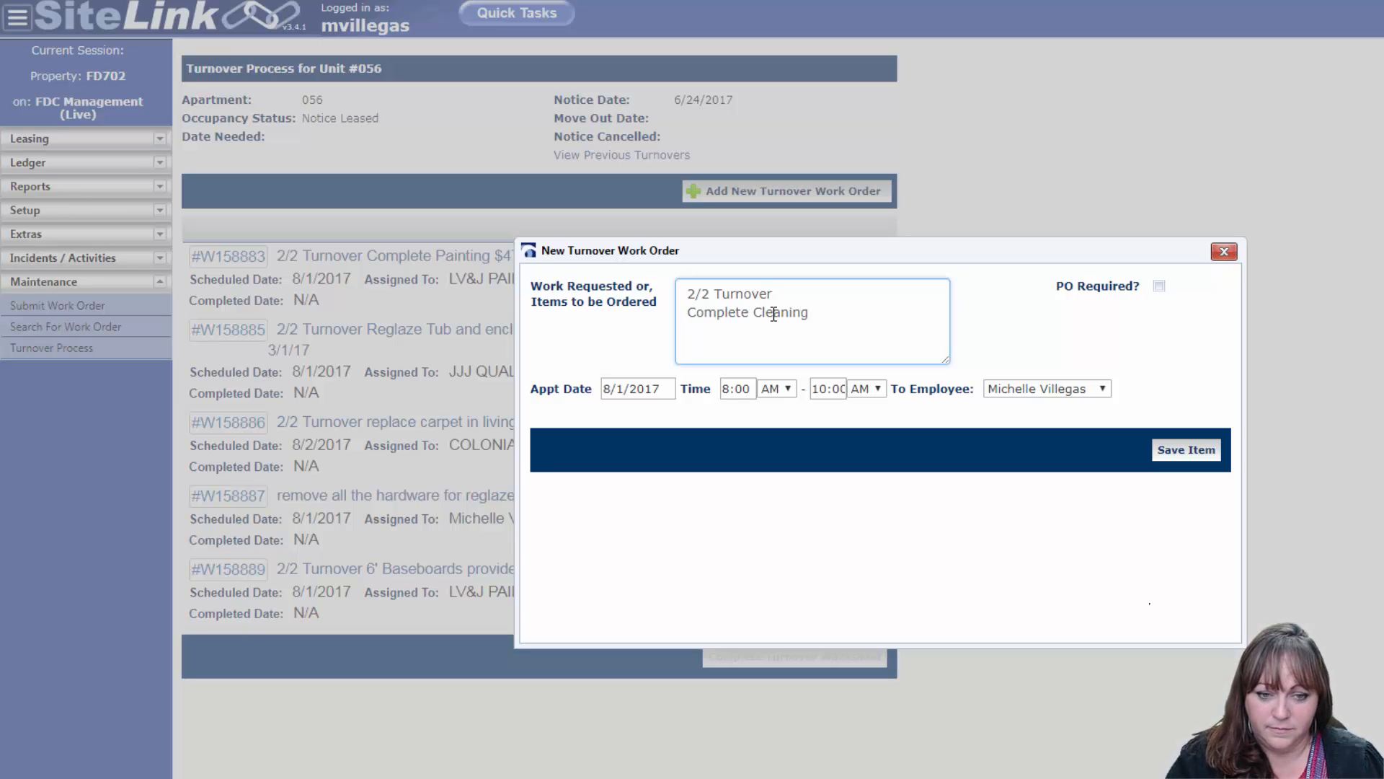
{"action": "key", "text": "Return"}
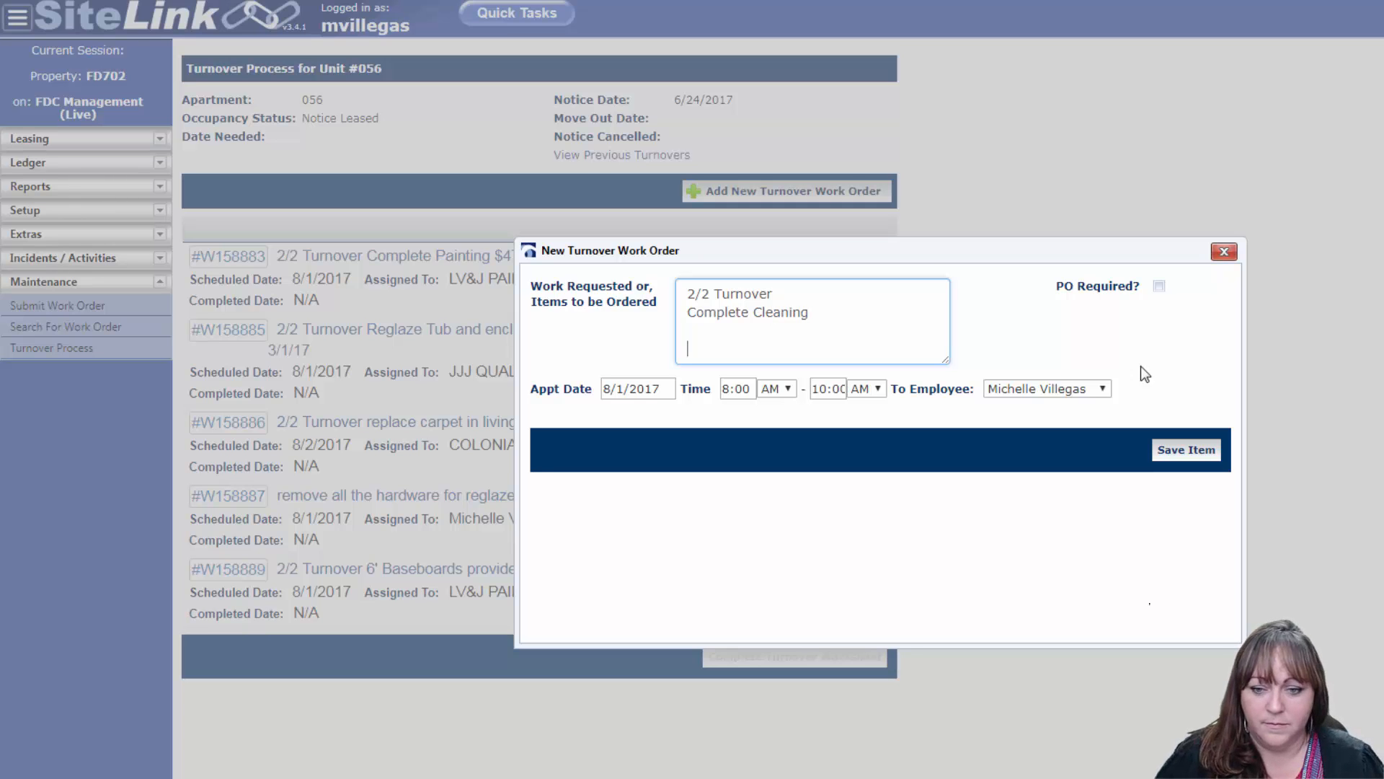
Mark the cleaning work order as requiring a PO and set its appointment date to 8/4/2017
{"action": "left_click", "coordinate": [1158, 286]}
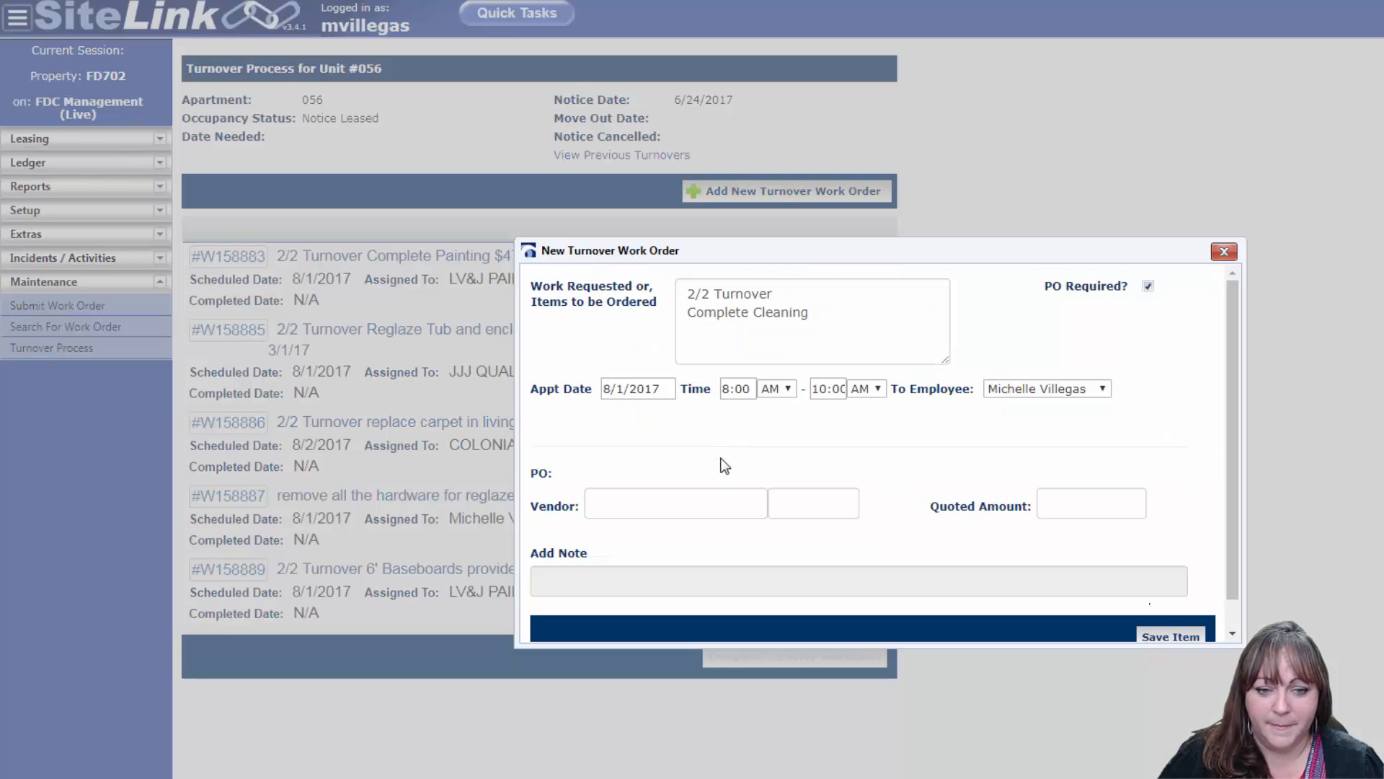
{"action": "left_click", "coordinate": [642, 390]}
{"action": "left_click", "coordinate": [733, 551]}
Enter vendor FABBYS CLEANING SERVICE and a quoted amount of 115.00 for the cleaning PO, and save the work order
{"action": "left_click", "coordinate": [649, 501]}
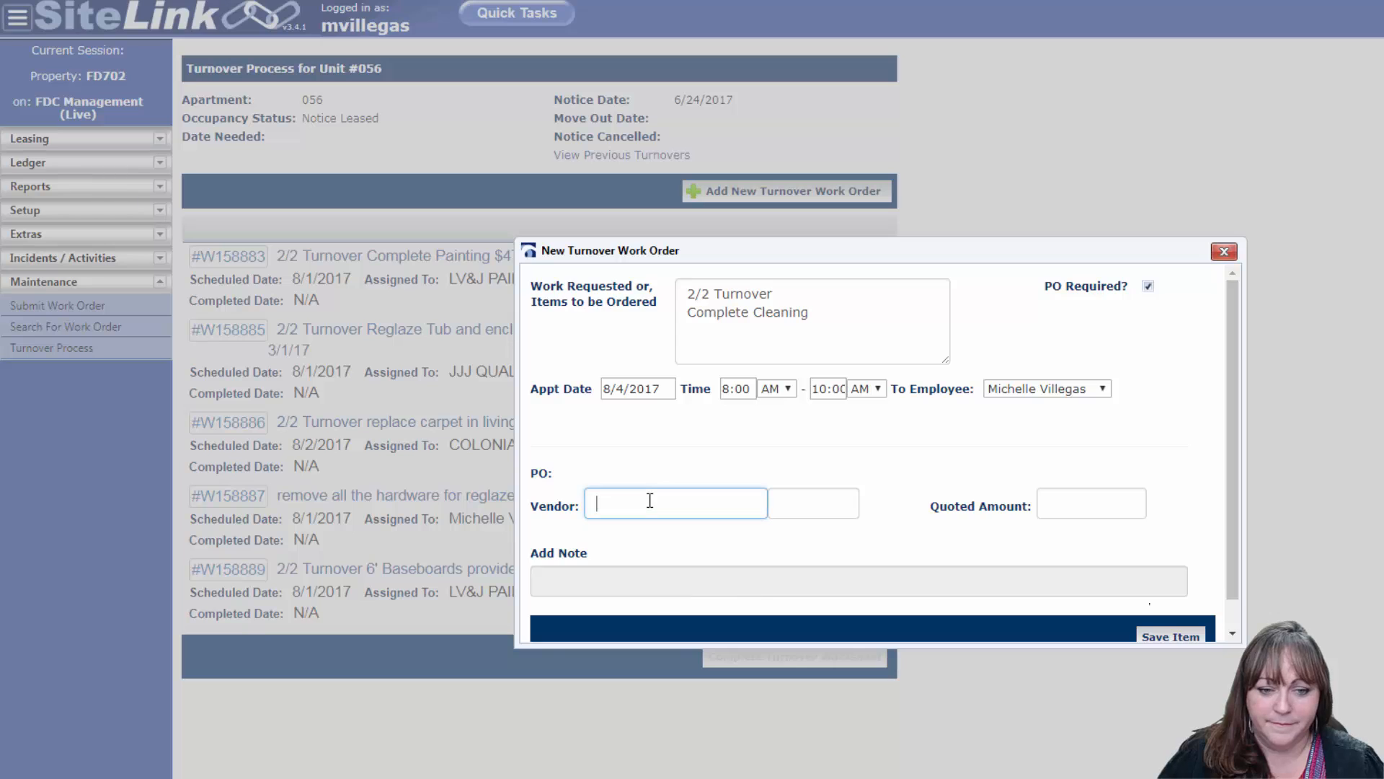
{"action": "type", "text": "fabb"}
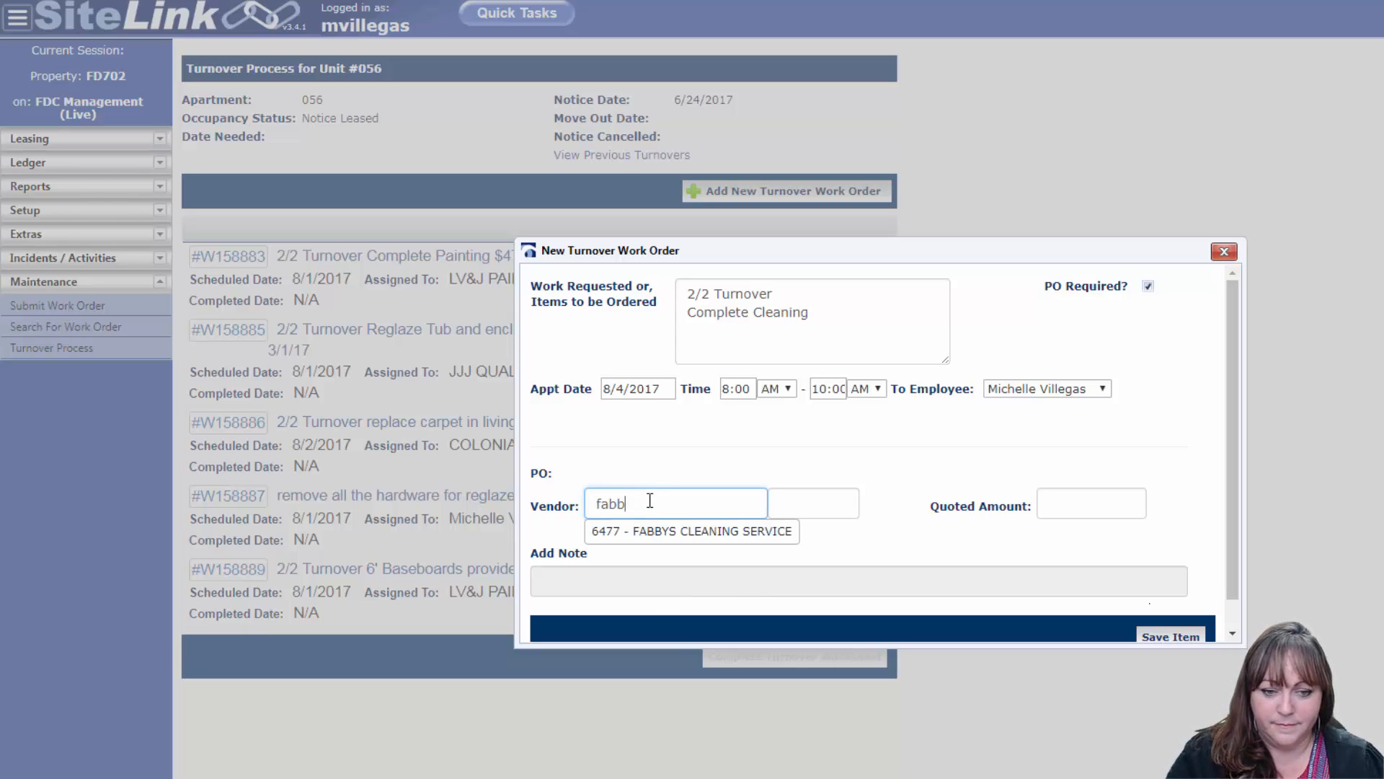
{"action": "left_click", "coordinate": [681, 531]}
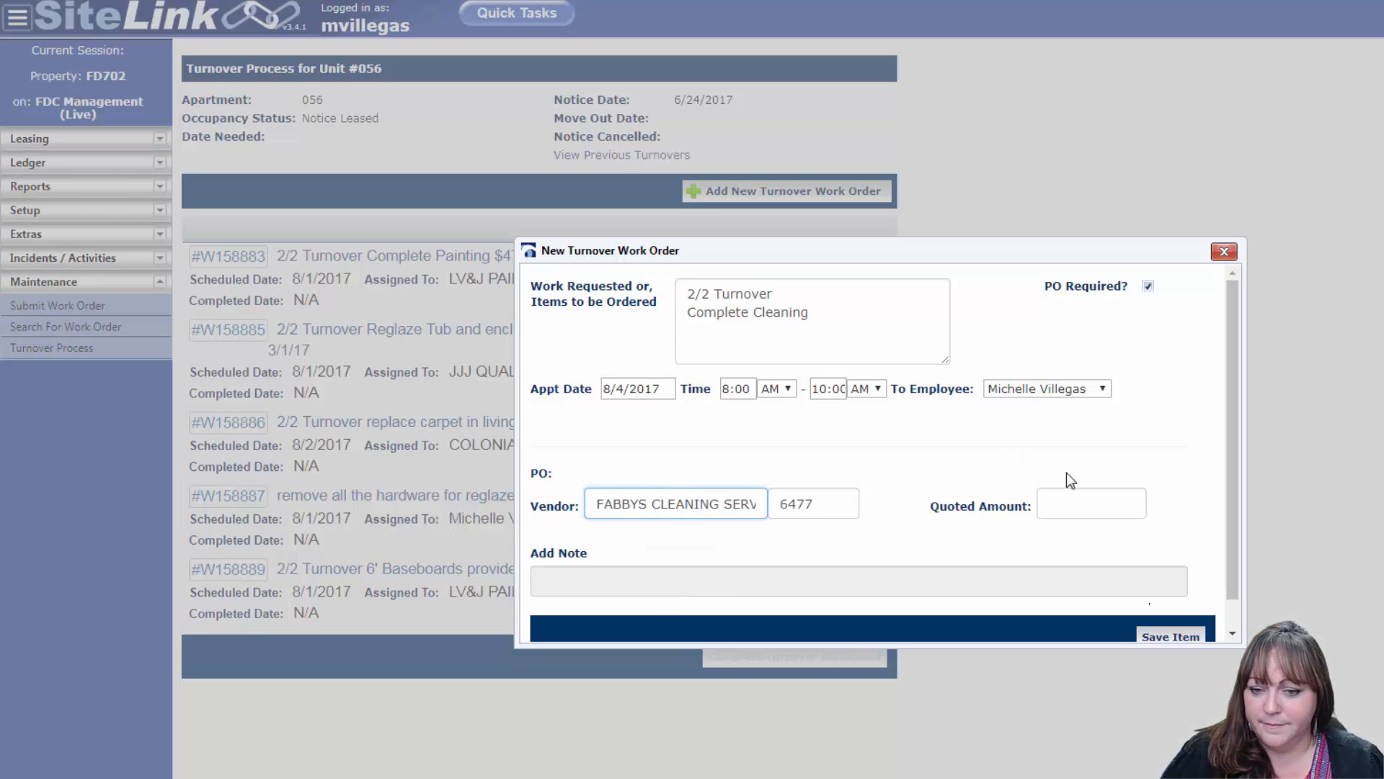
{"action": "left_click", "coordinate": [1107, 505]}
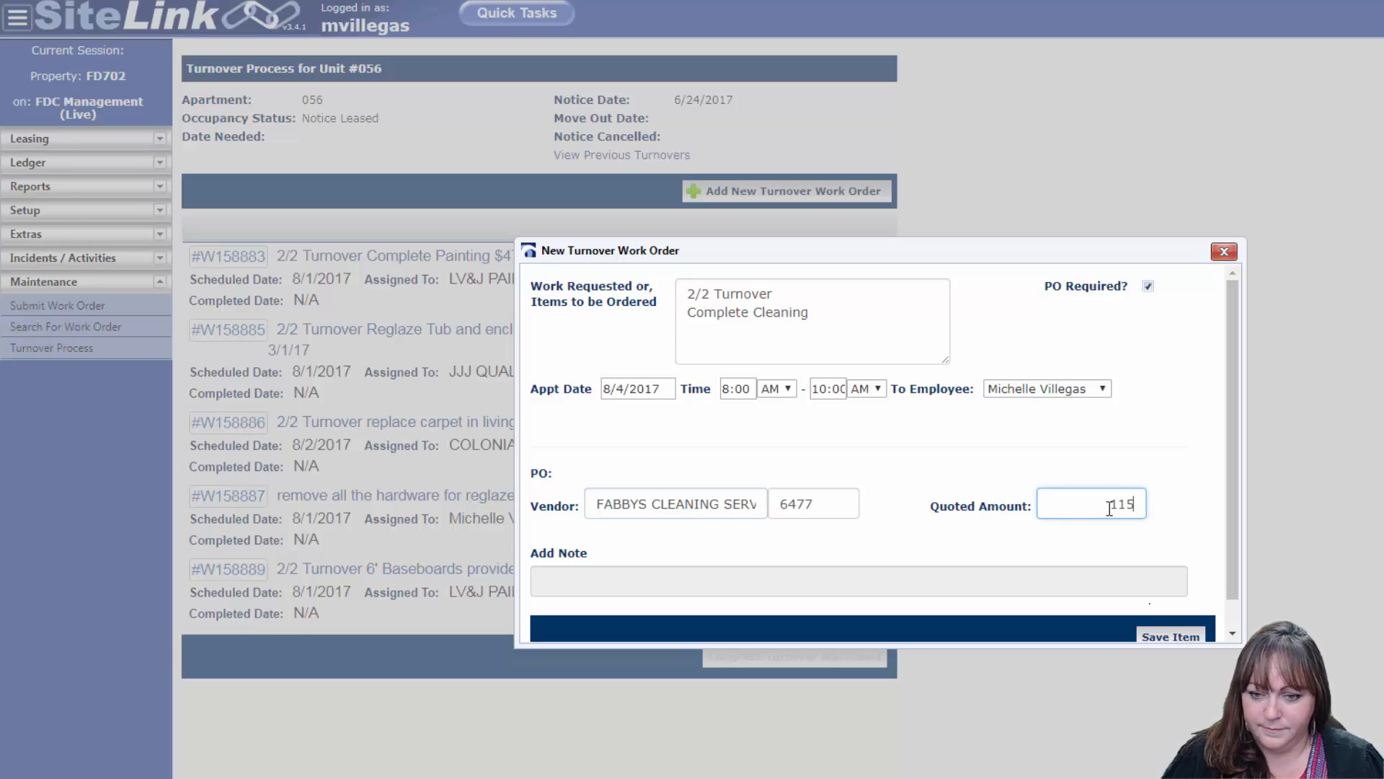
{"action": "type", "text": "115.00"}
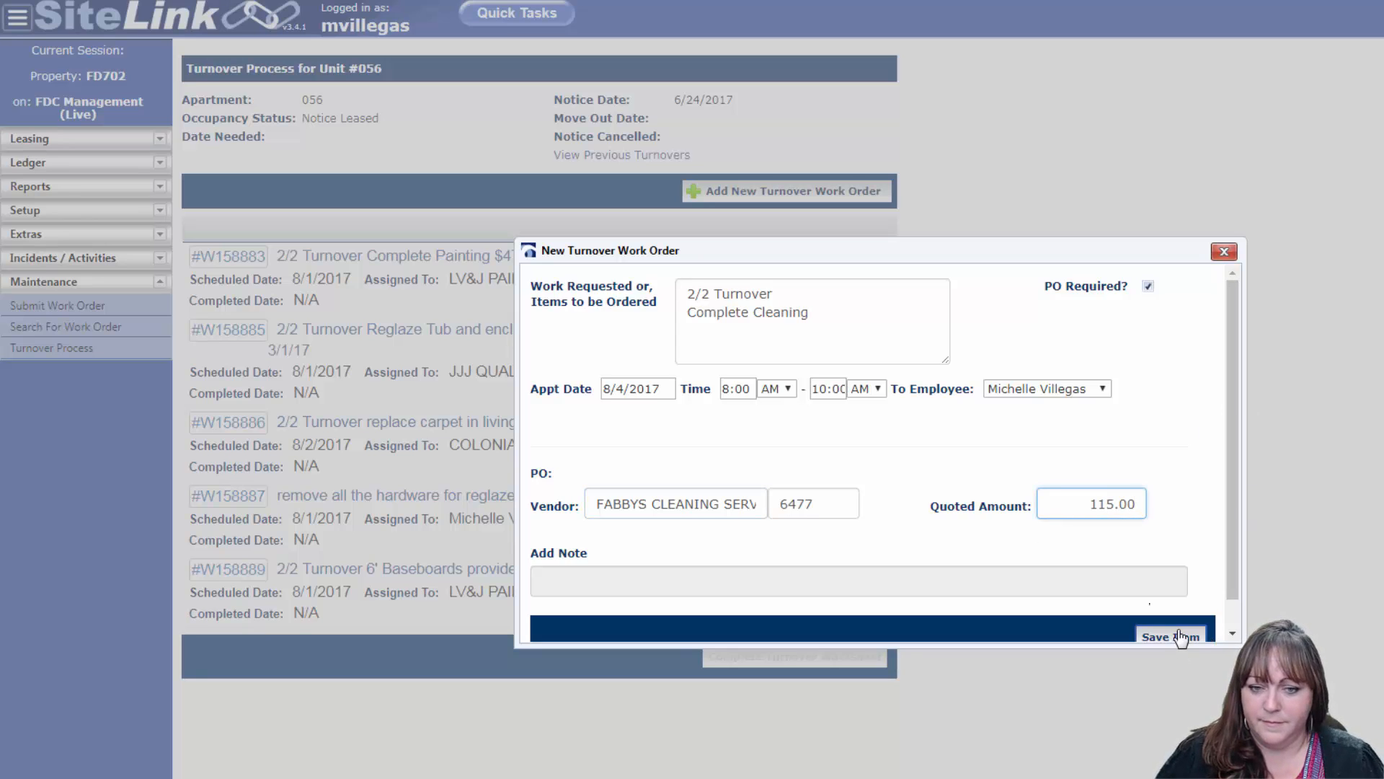
{"action": "left_click", "coordinate": [1180, 637]}
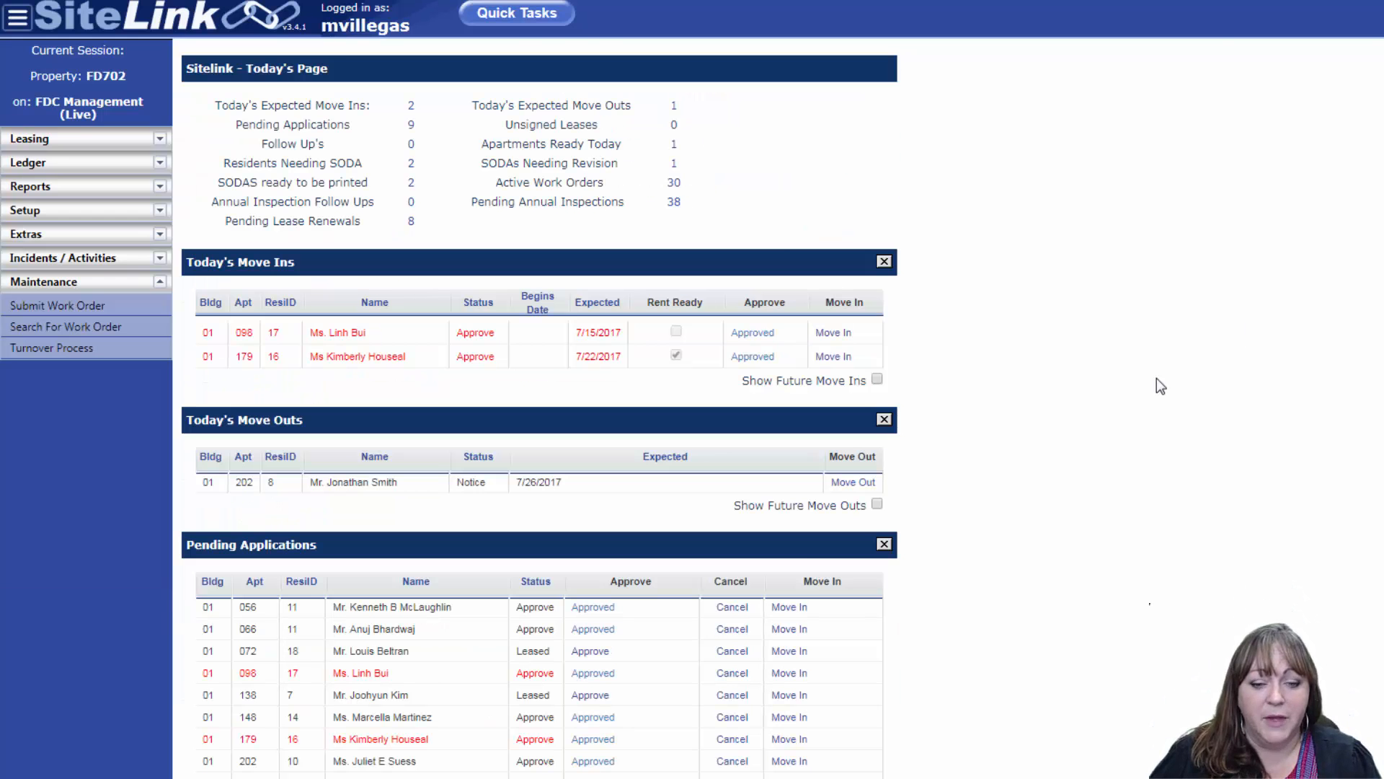
Show page 3 of the Active Work Orders list on Today's Page
{"action": "scroll", "coordinate": [1146, 382], "scroll_direction": "down", "scroll_amount": 10}
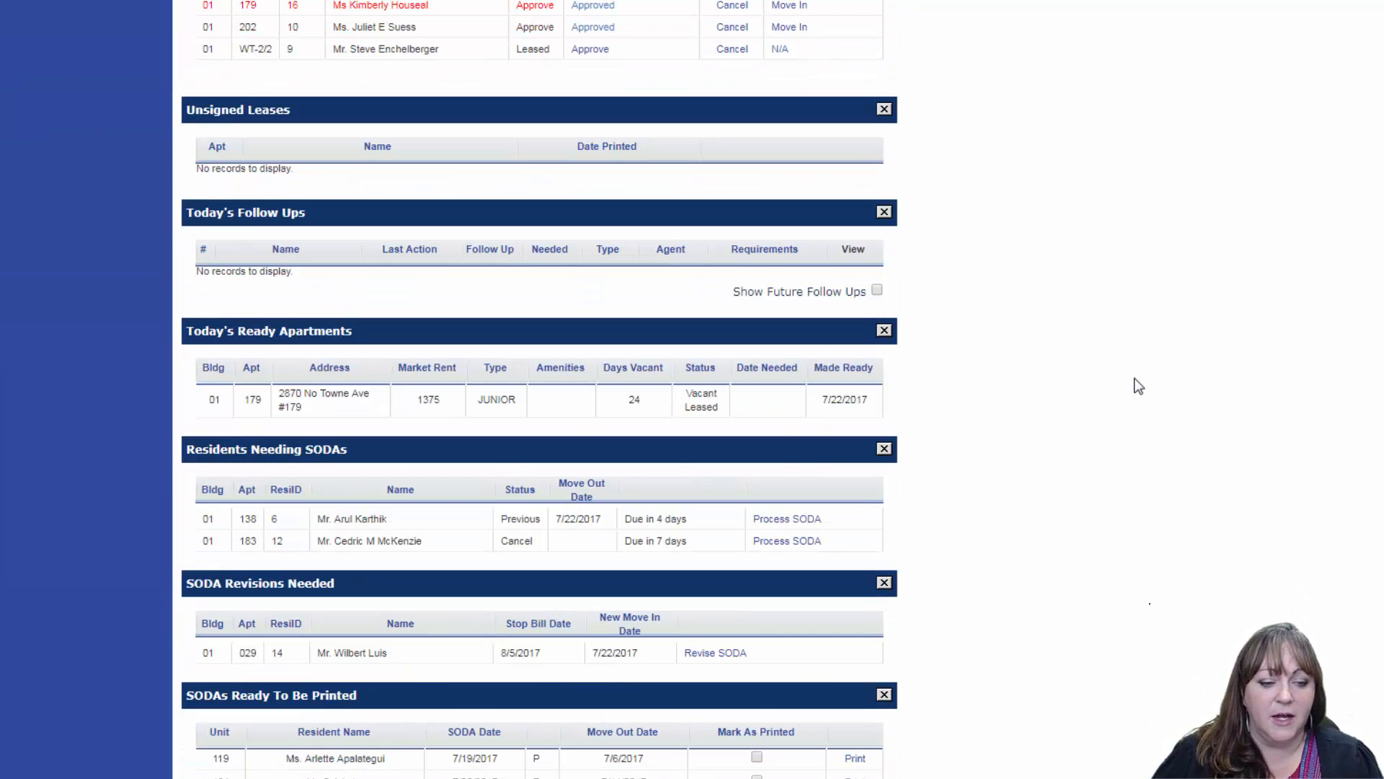
{"action": "scroll", "coordinate": [1138, 386], "scroll_direction": "down", "scroll_amount": 8}
{"action": "scroll", "coordinate": [1108, 391], "scroll_direction": "down", "scroll_amount": 1}
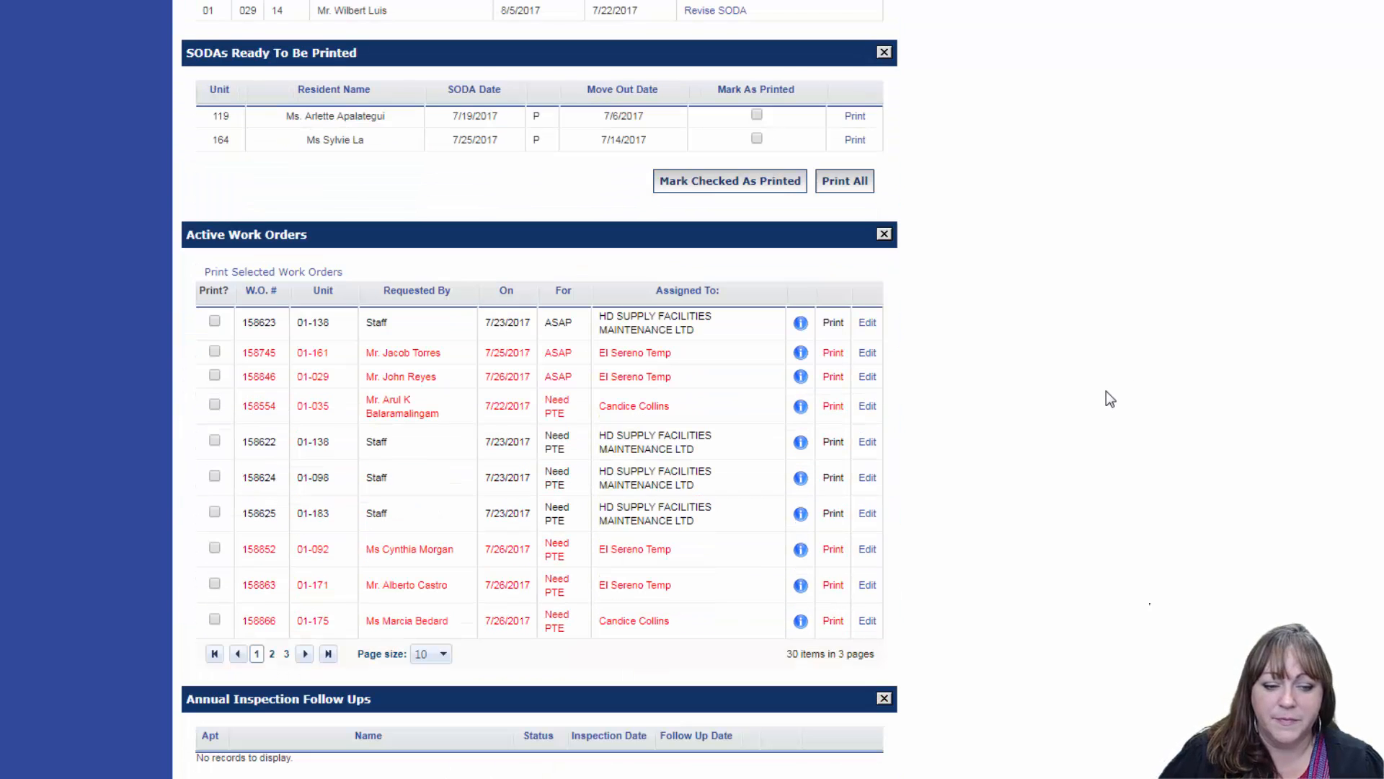
{"action": "left_click", "coordinate": [285, 656]}
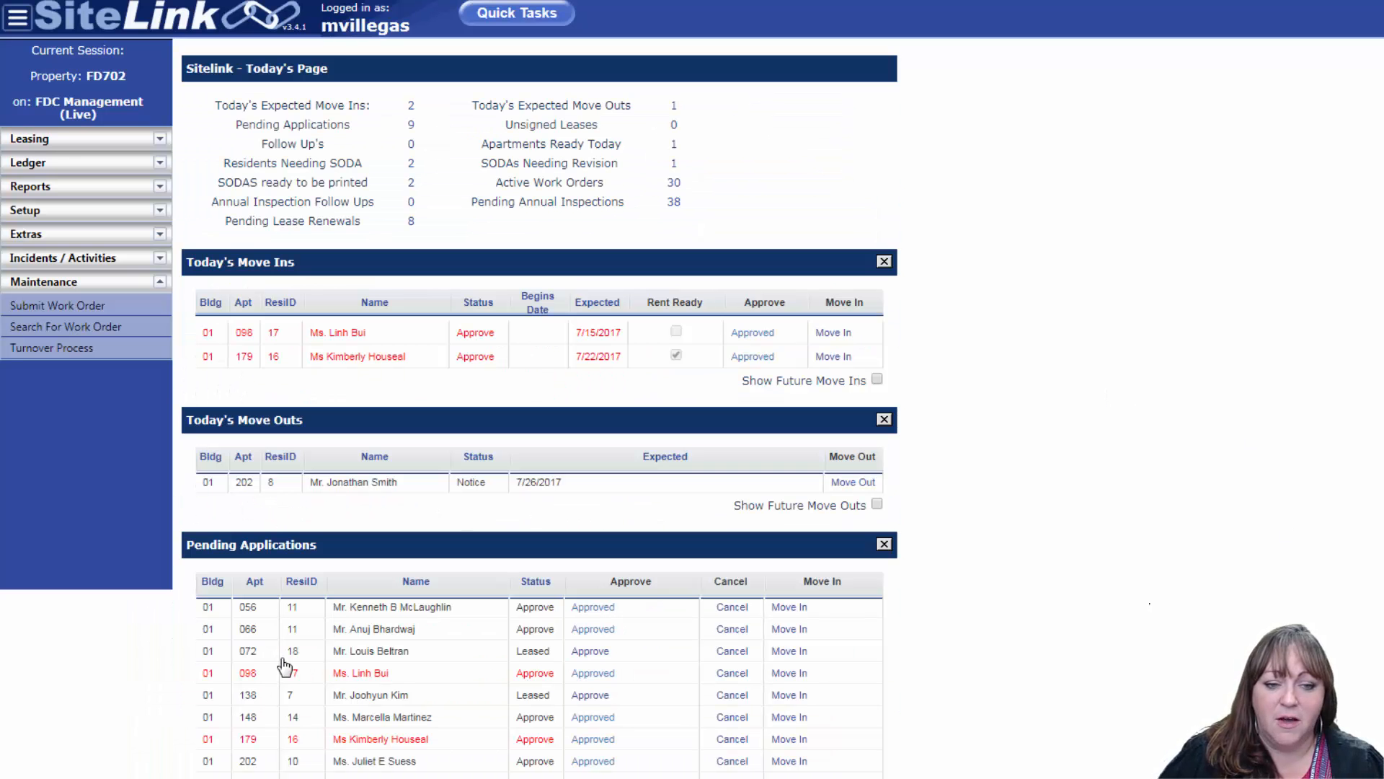
Open unit 056's hardware removal work order from Active Work Orders and view the employees it can be assigned to, leaving it unchanged
{"action": "scroll", "coordinate": [375, 711], "scroll_direction": "down", "scroll_amount": 20}
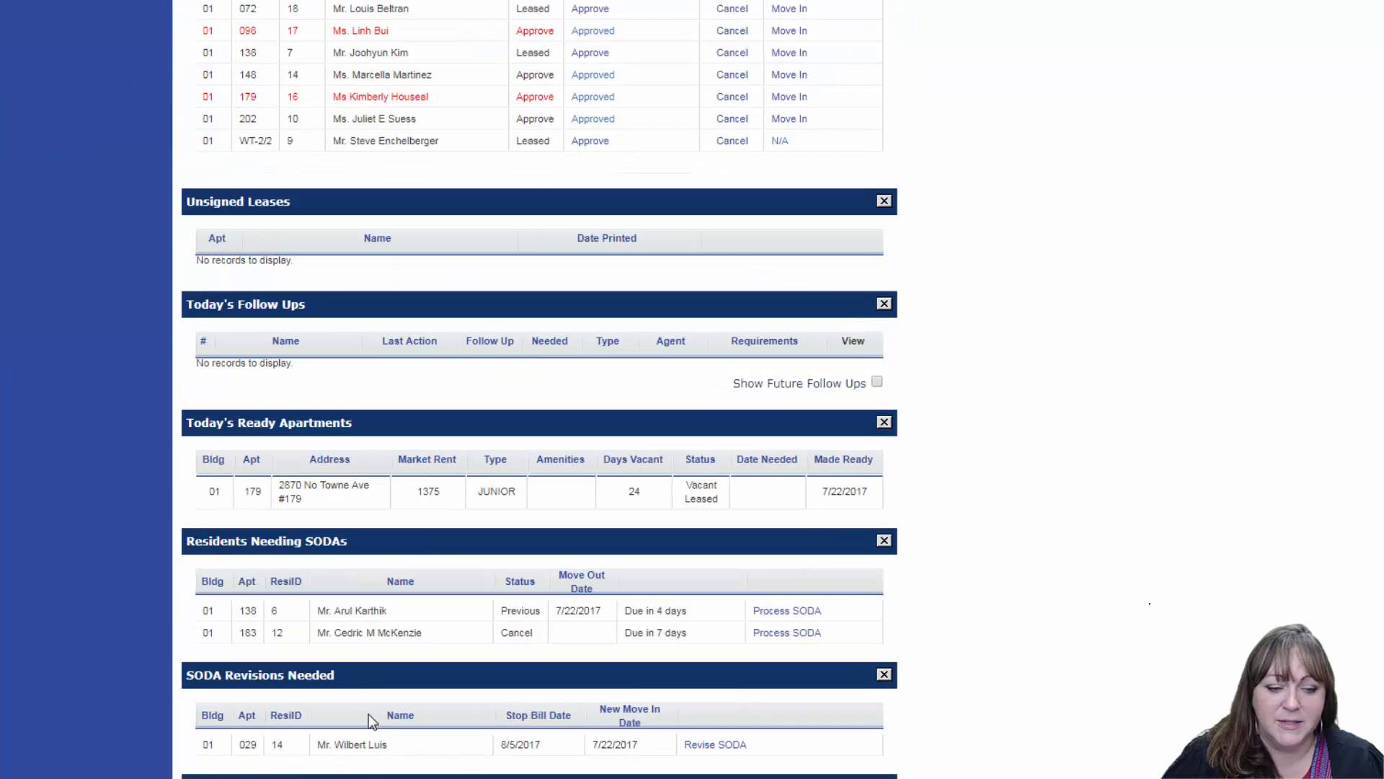
{"action": "scroll", "coordinate": [369, 712], "scroll_direction": "up", "scroll_amount": 5}
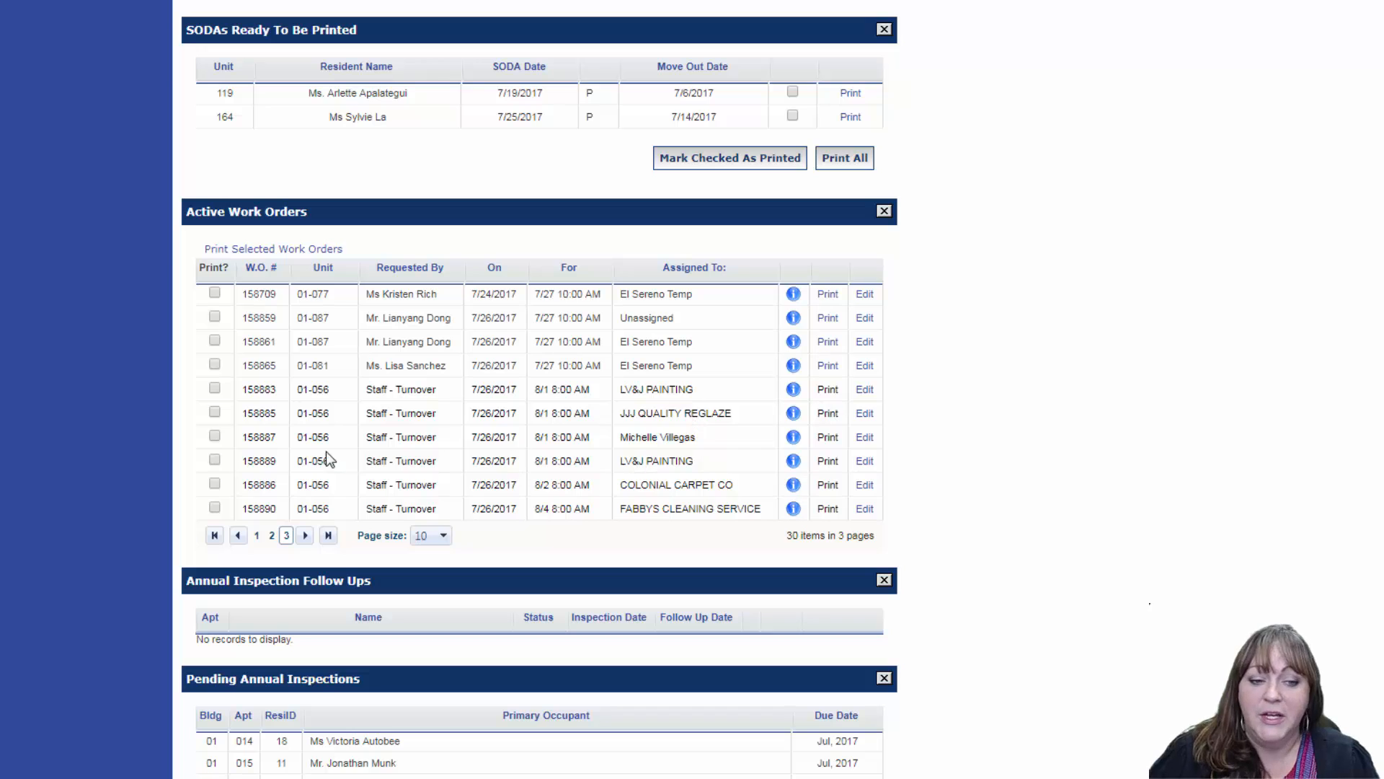
{"action": "left_click", "coordinate": [865, 438]}
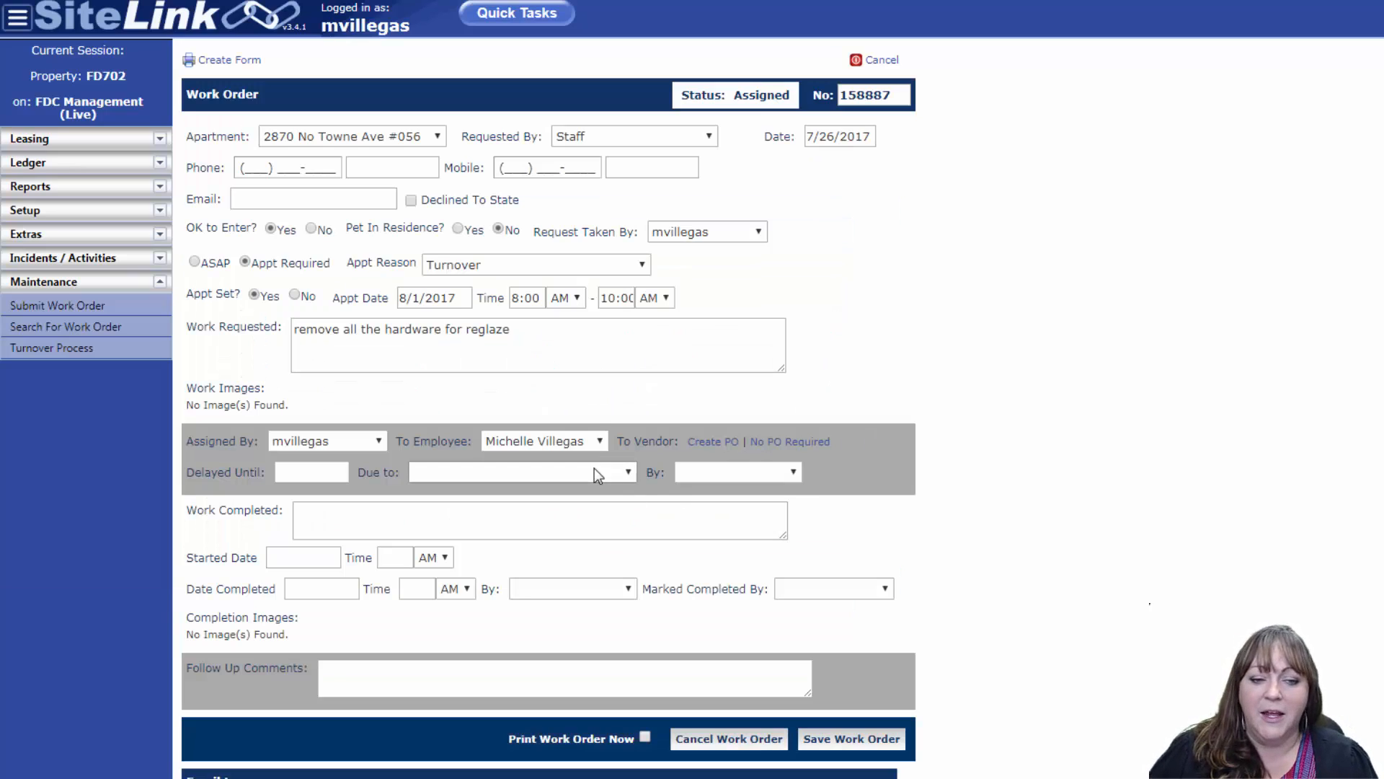
{"action": "left_click", "coordinate": [600, 439]}
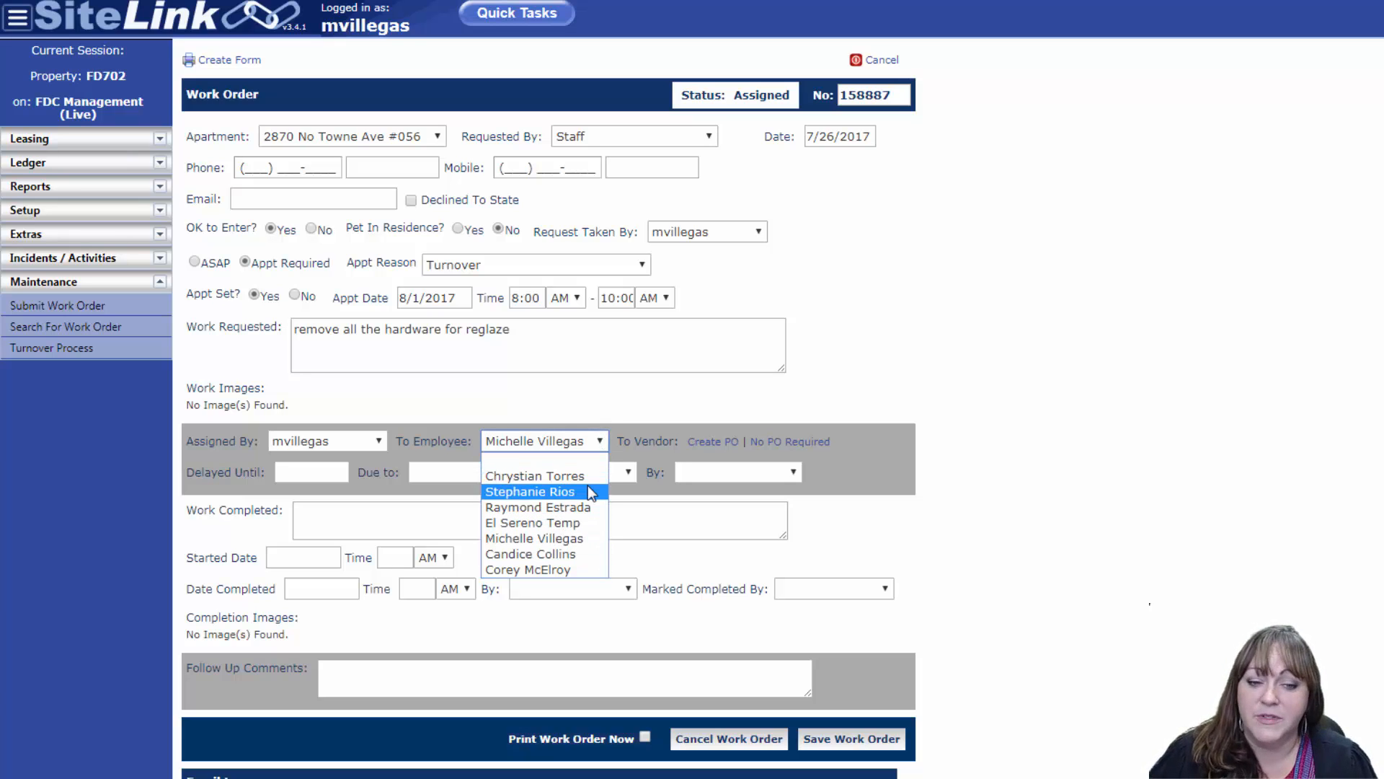
{"action": "left_click", "coordinate": [1161, 442]}
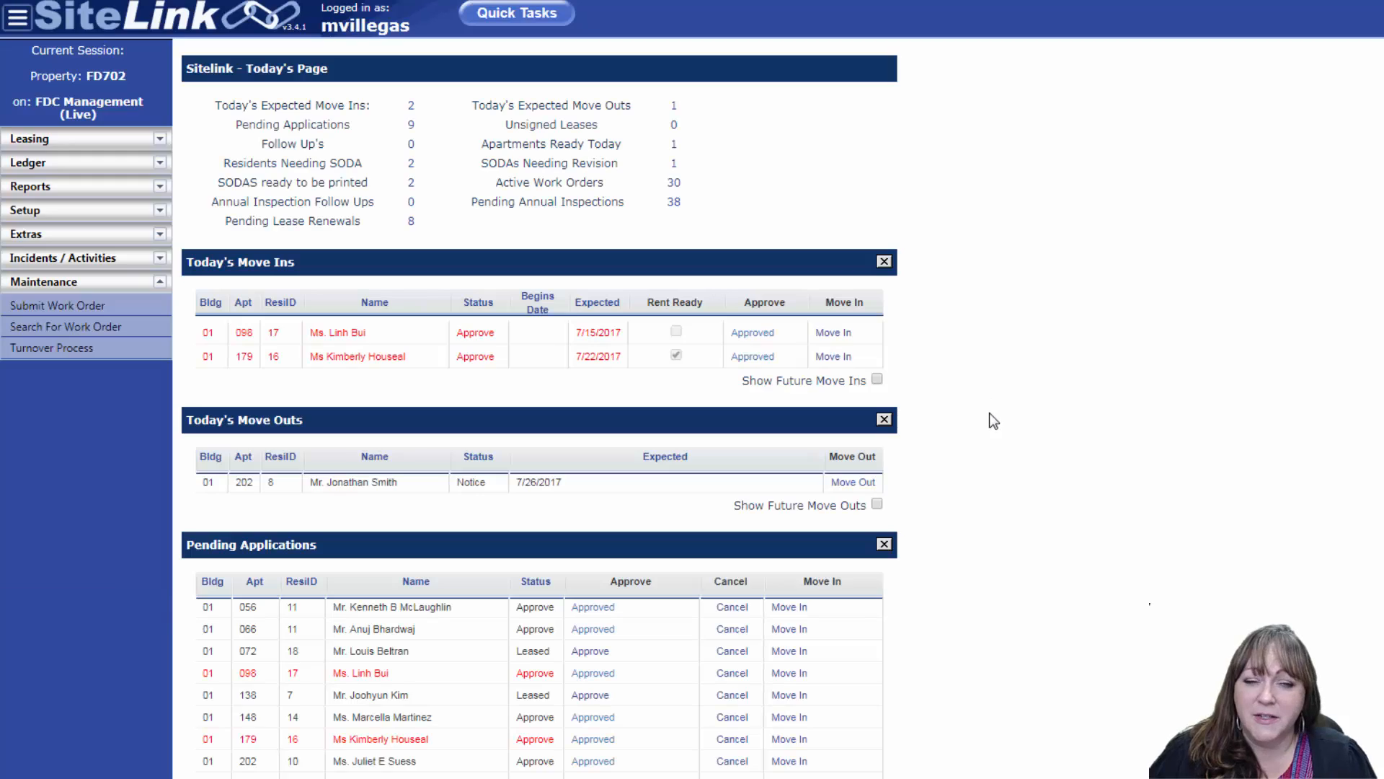
Open the turnover process for apartment 056 and view its Complete Cleaning work order, closing it without edits
{"action": "left_click", "coordinate": [75, 347]}
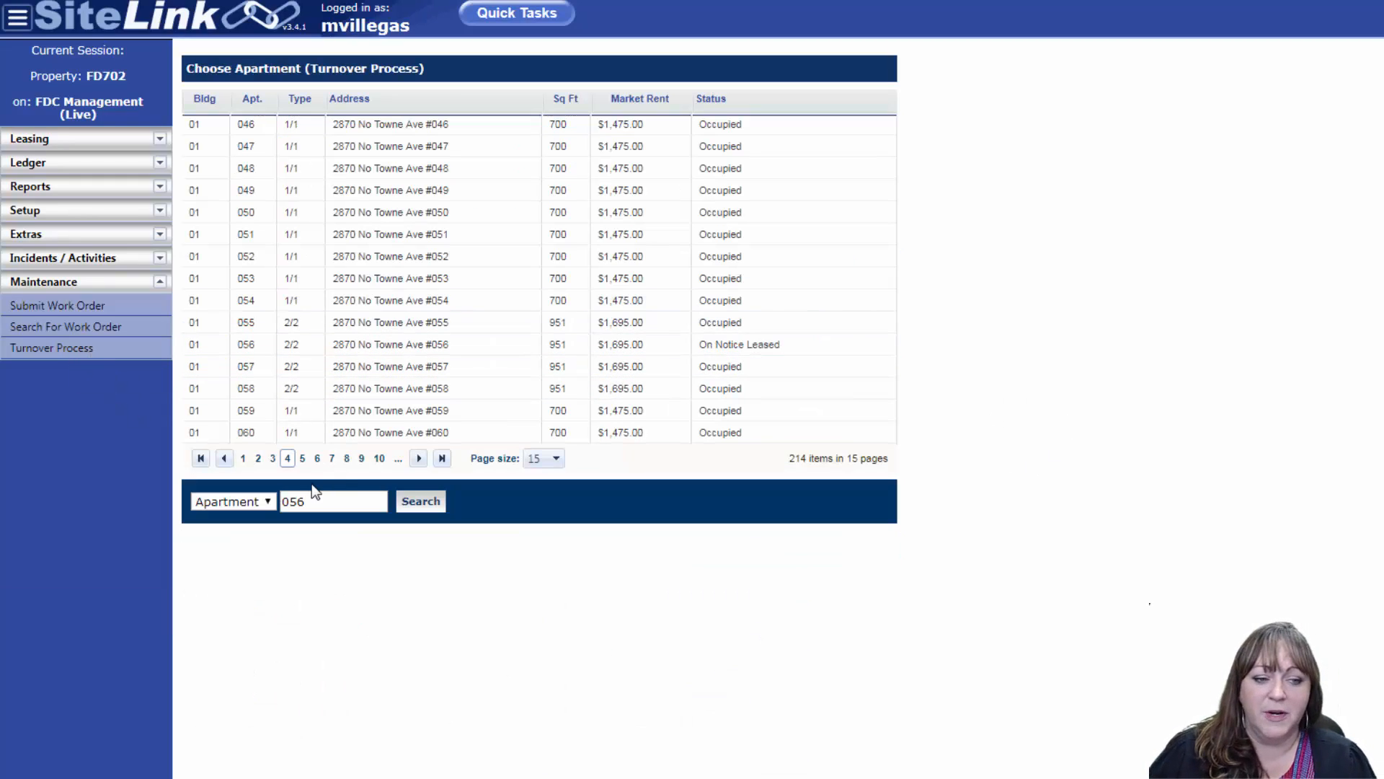
{"action": "left_click", "coordinate": [364, 343]}
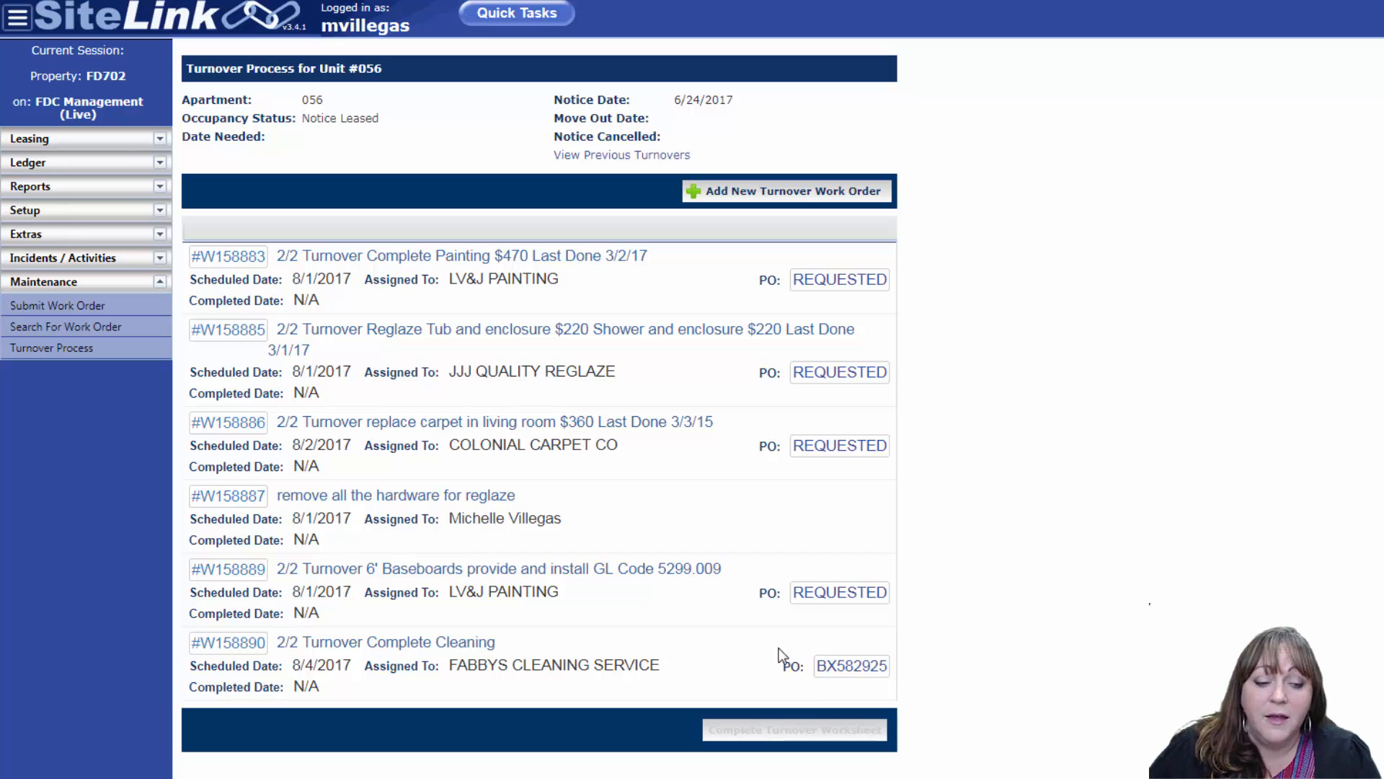
{"action": "left_click", "coordinate": [245, 642]}
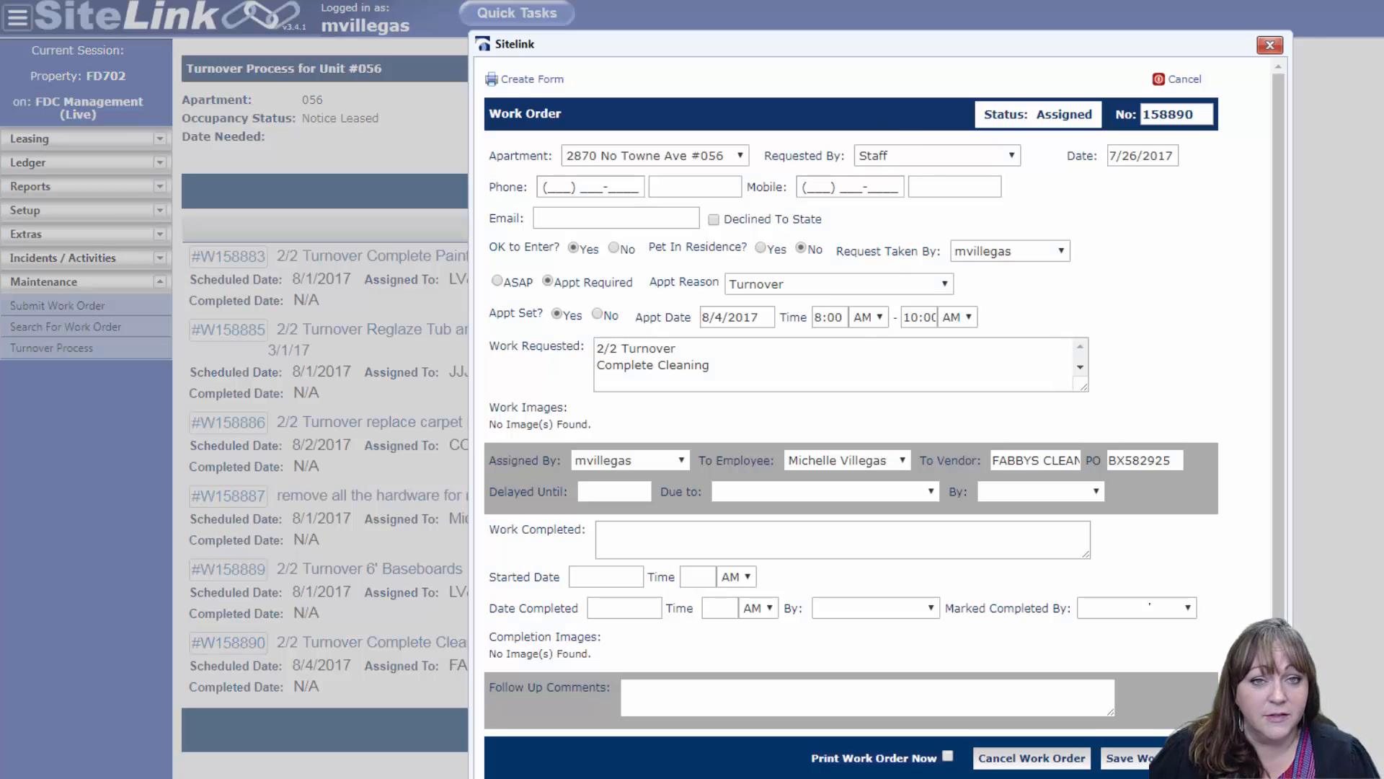
{"action": "left_click", "coordinate": [1269, 45]}
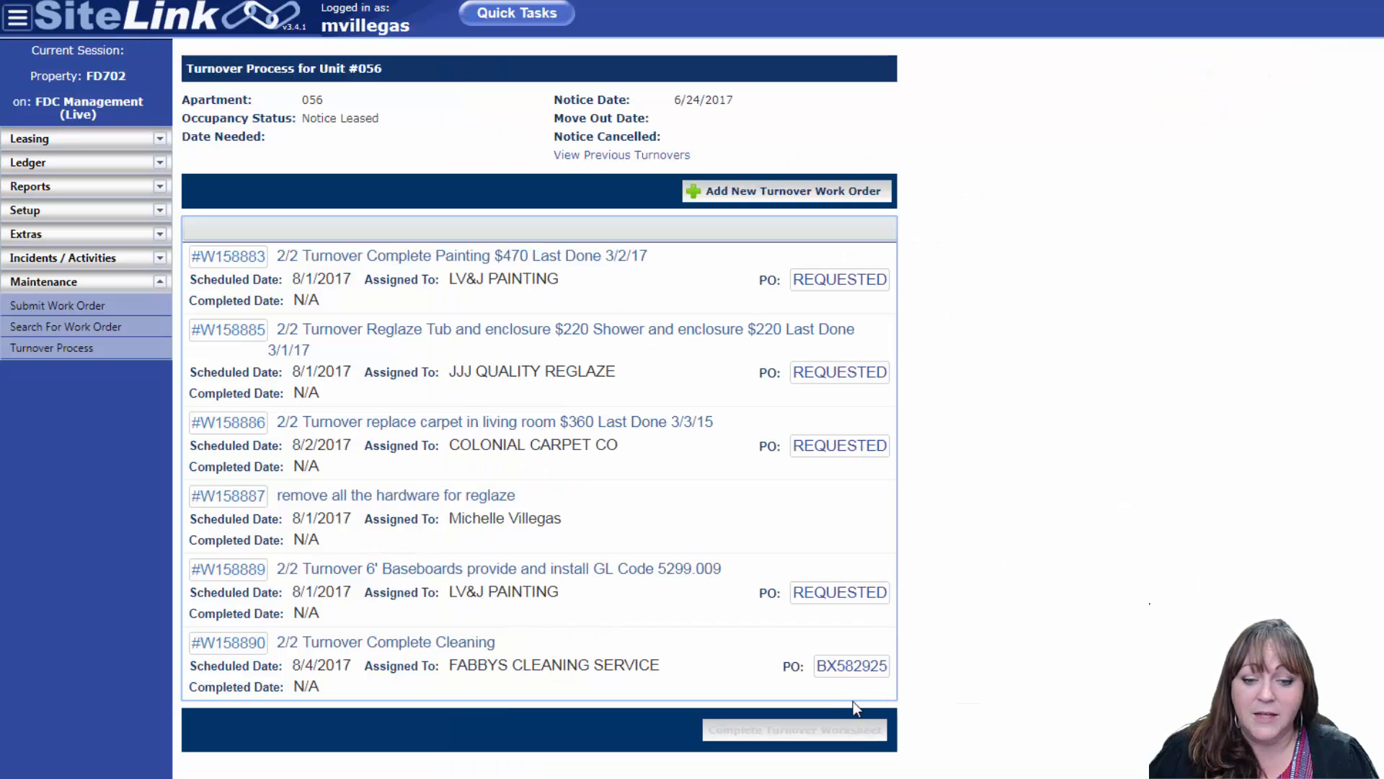
View the FABBYS CLEANING SERVICE purchase order and its Placed Order and Work Completed options, closing it without saving
{"action": "left_click", "coordinate": [854, 677]}
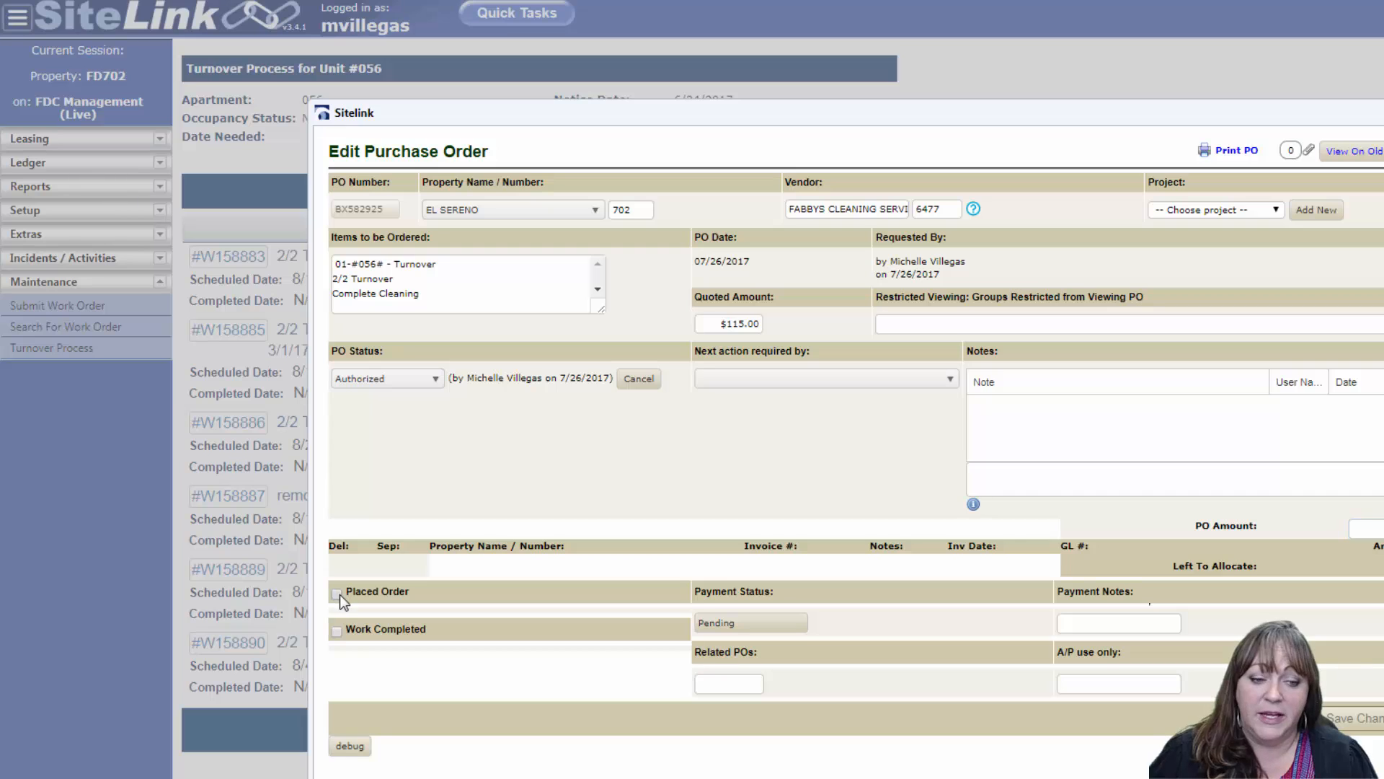
{"action": "left_click", "coordinate": [336, 632]}
{"action": "key", "text": "Escape"}
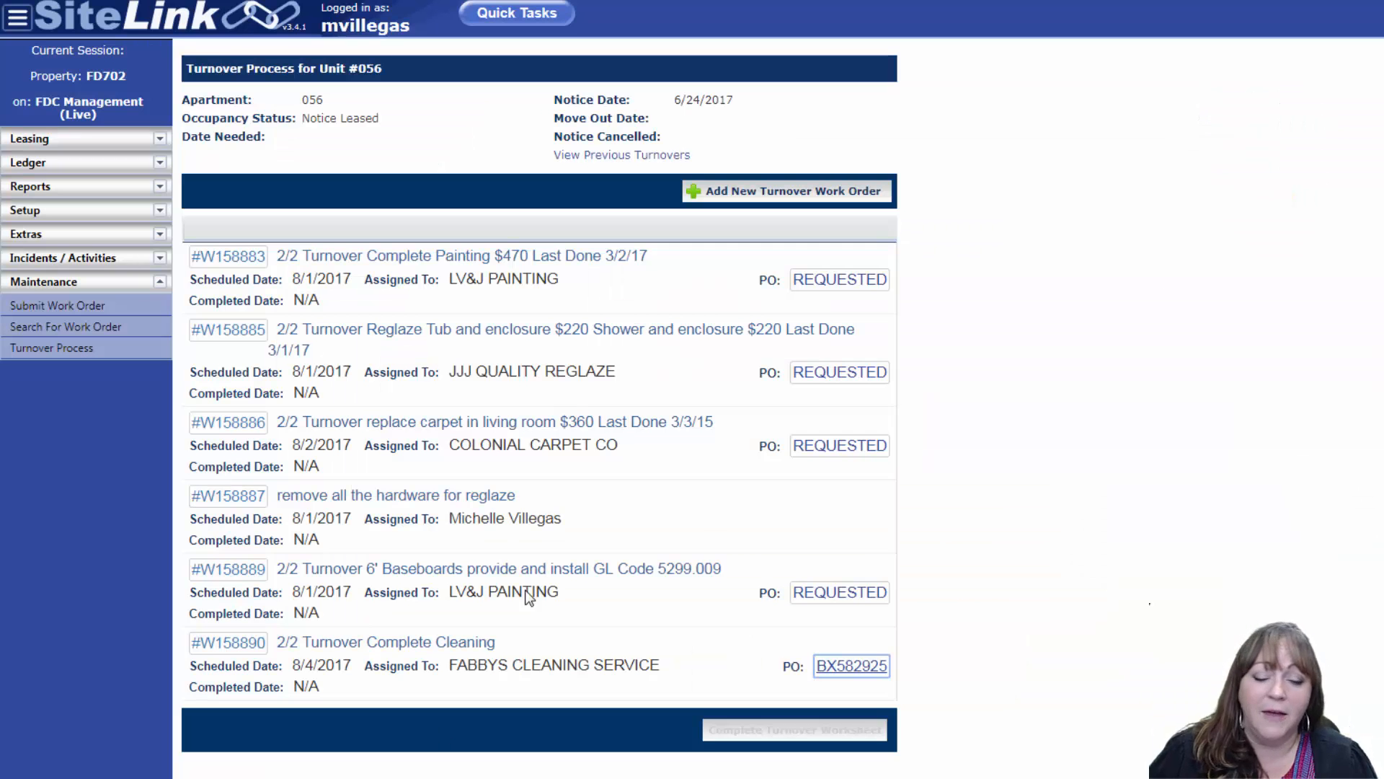